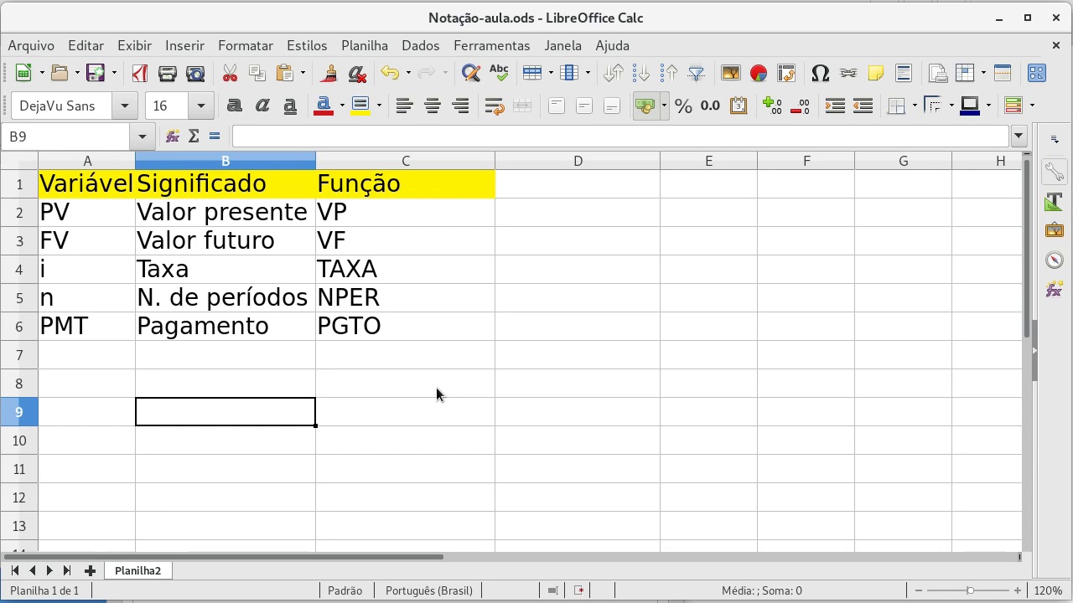
Step: Examine the table of financial variables, going through PV, FV, i, n and PMT in column A
key("Up")
key("Up")
key("Up")
key("Up")
key("Up")
key("Up")
key("Up")
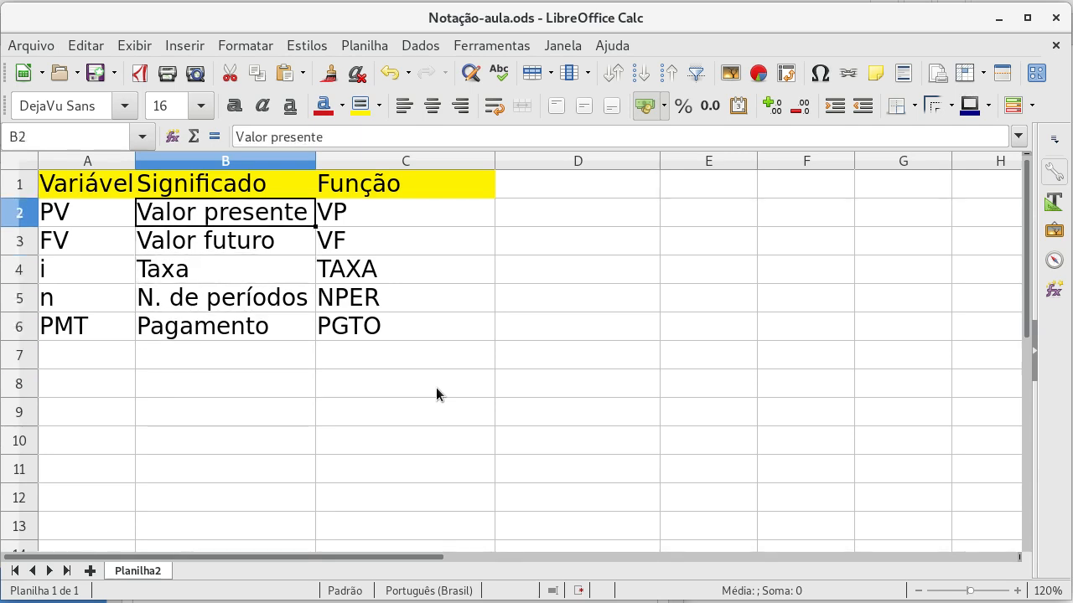
key("Left")
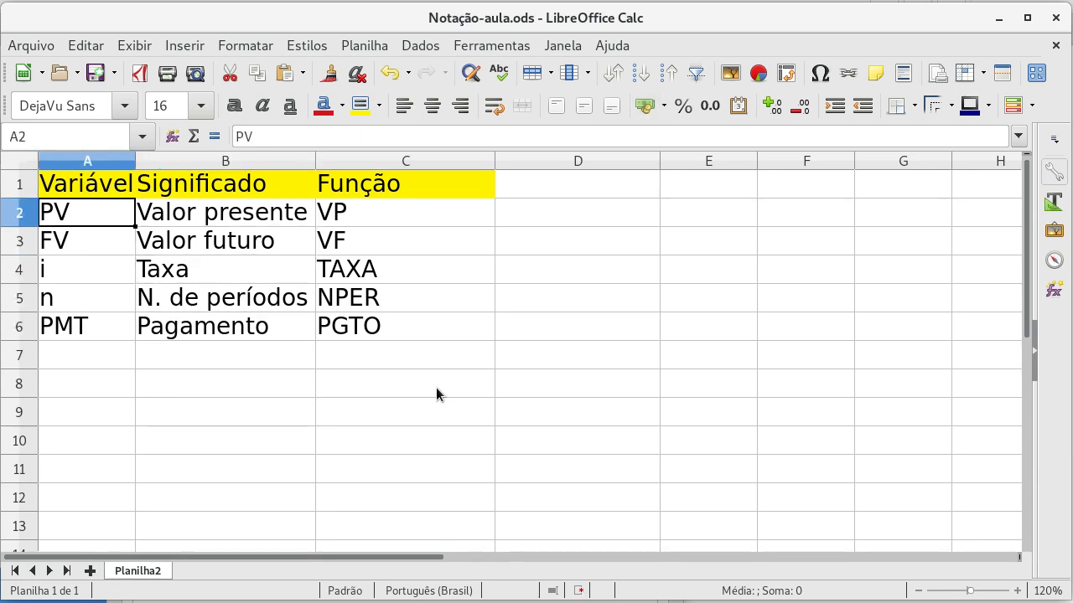
key("Down")
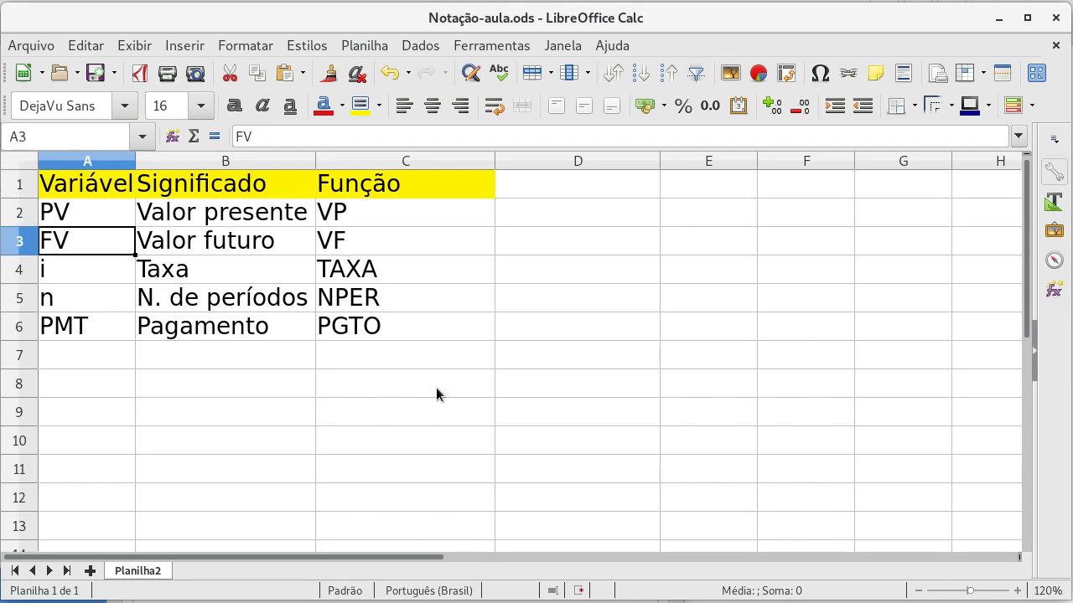
key("Down")
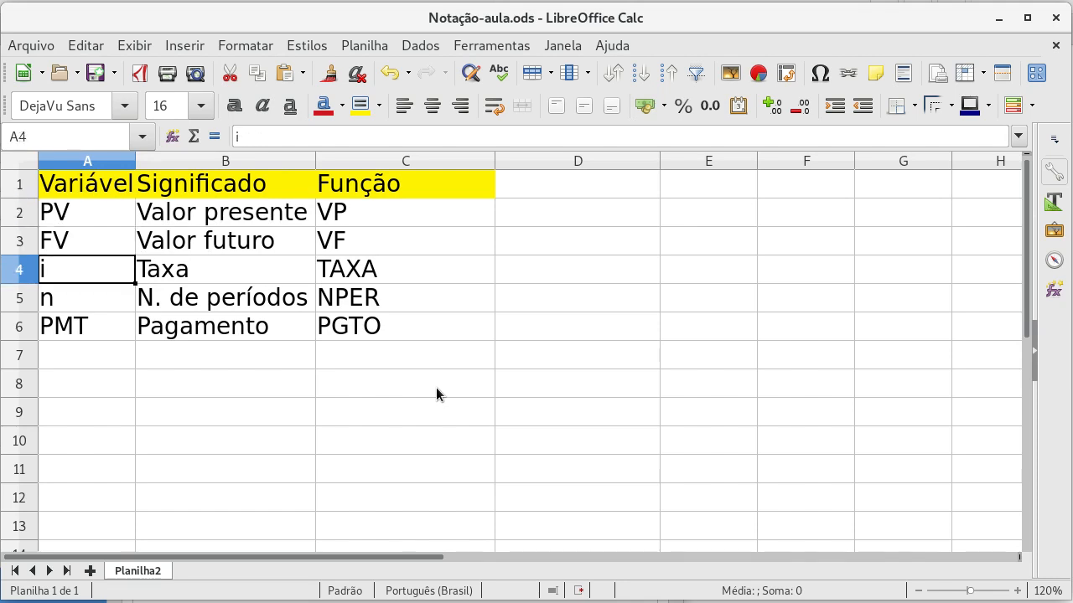
key("Down")
key("Down")
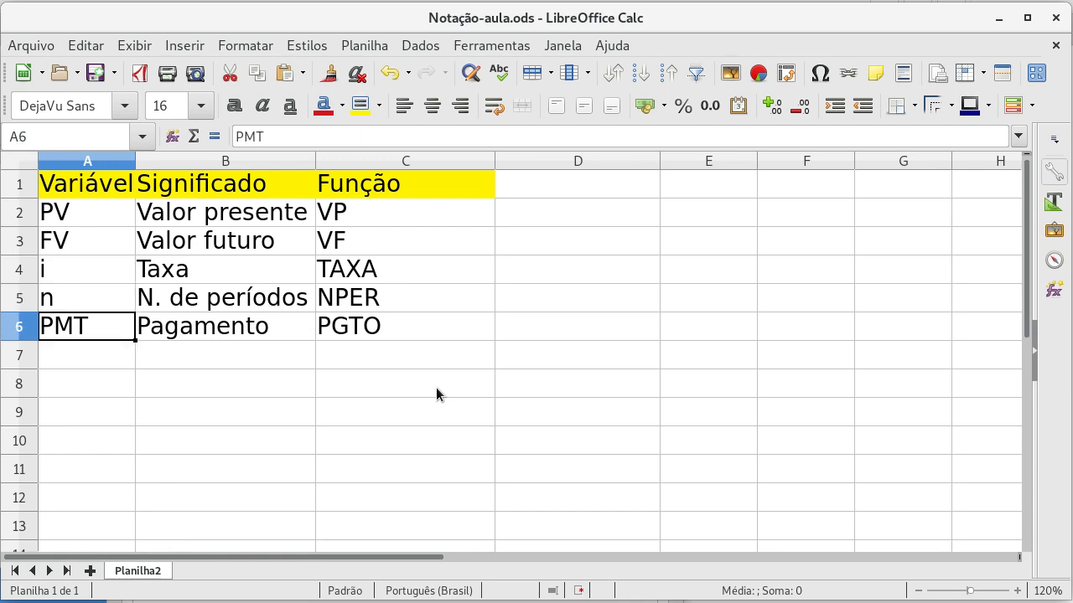
key("Down")
key("Down")
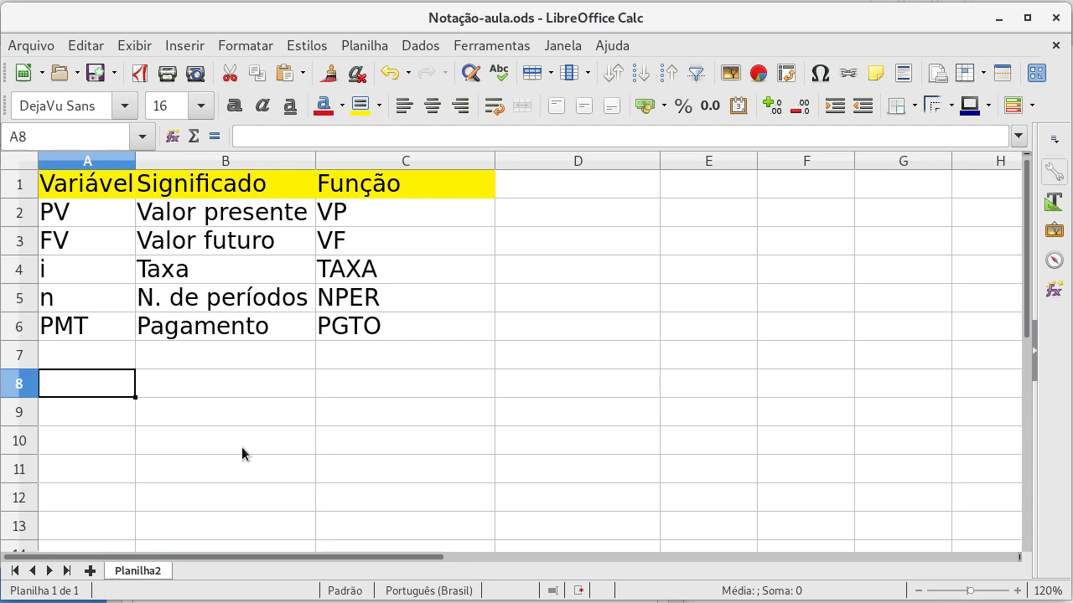
Step: Enter the headings PV, PMT, FV, i and n across cells B8 to F8
key("Right")
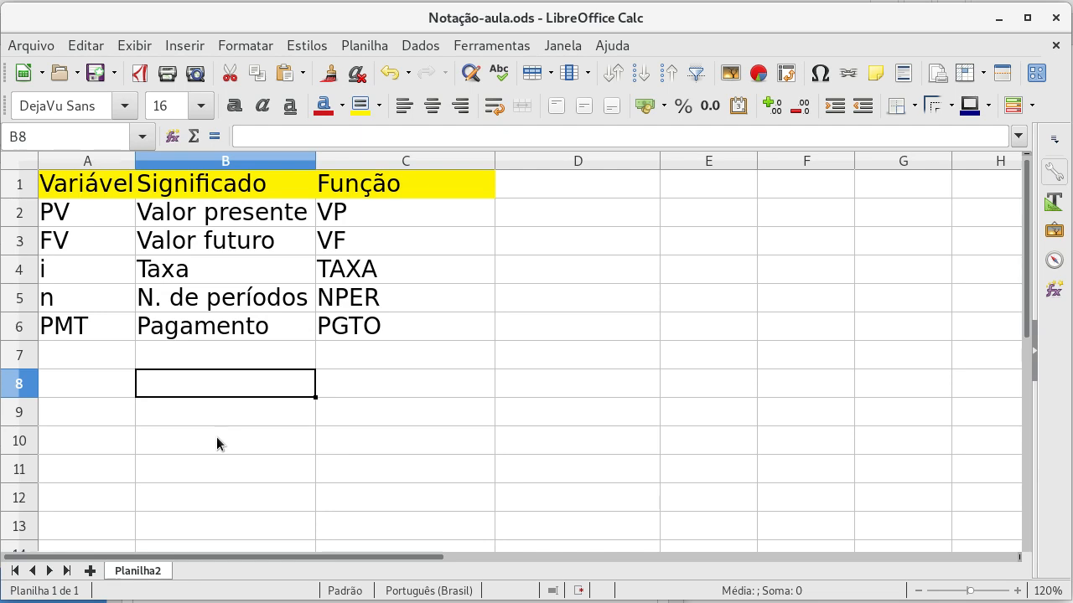
type("PV")
key("Tab")
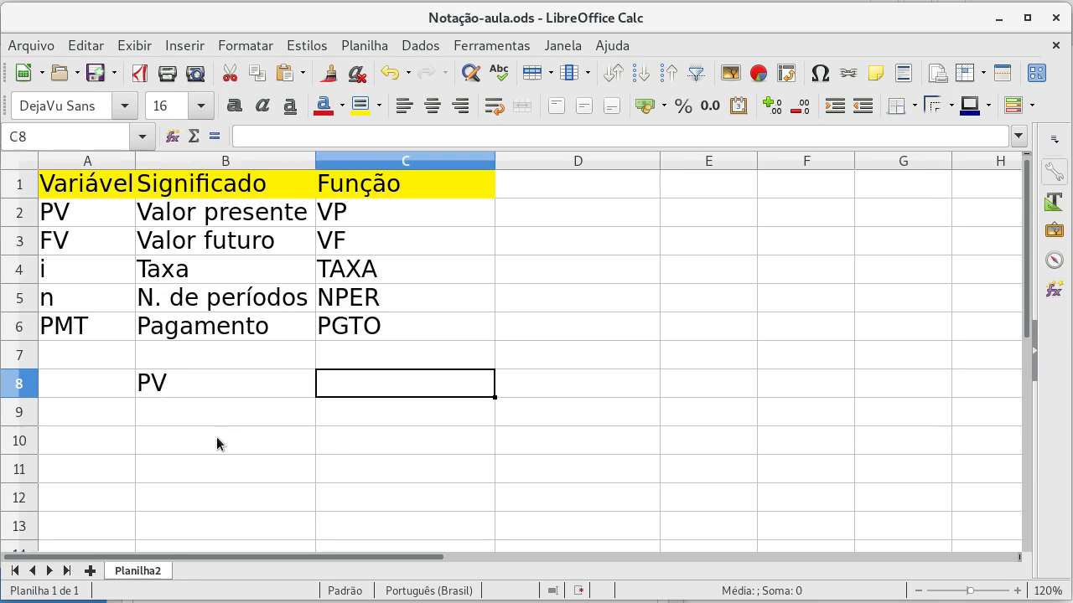
type("PMT")
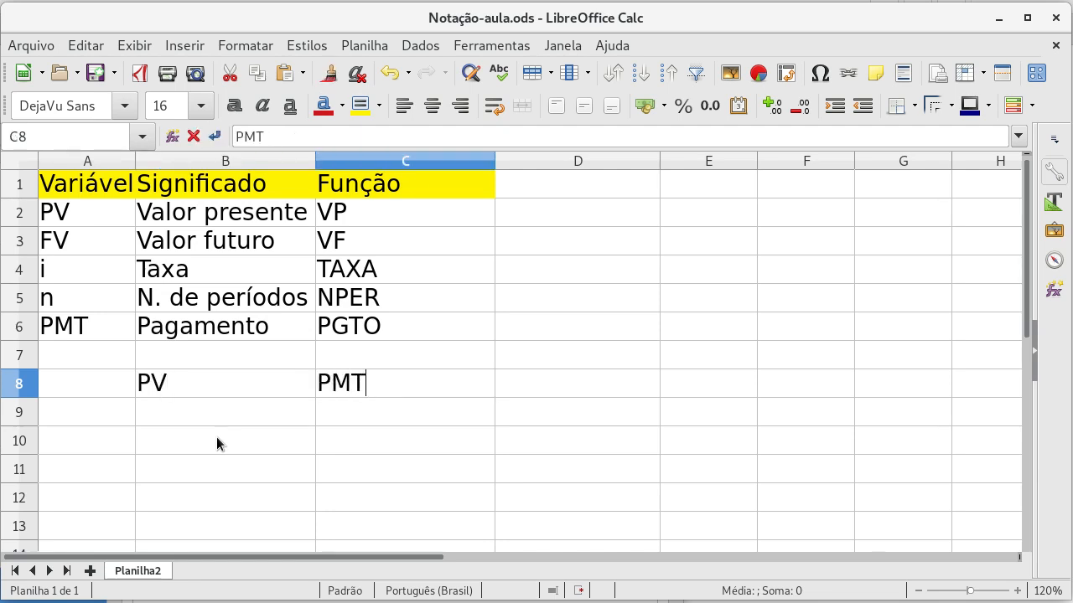
key("Tab")
type("FV")
key("Tab")
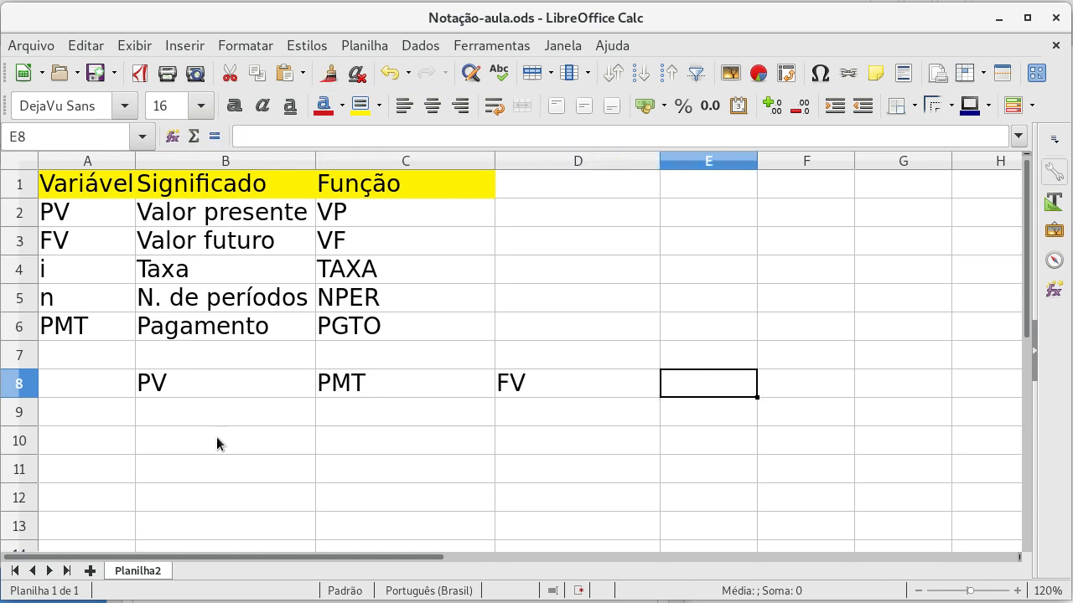
type("i")
key("Tab")
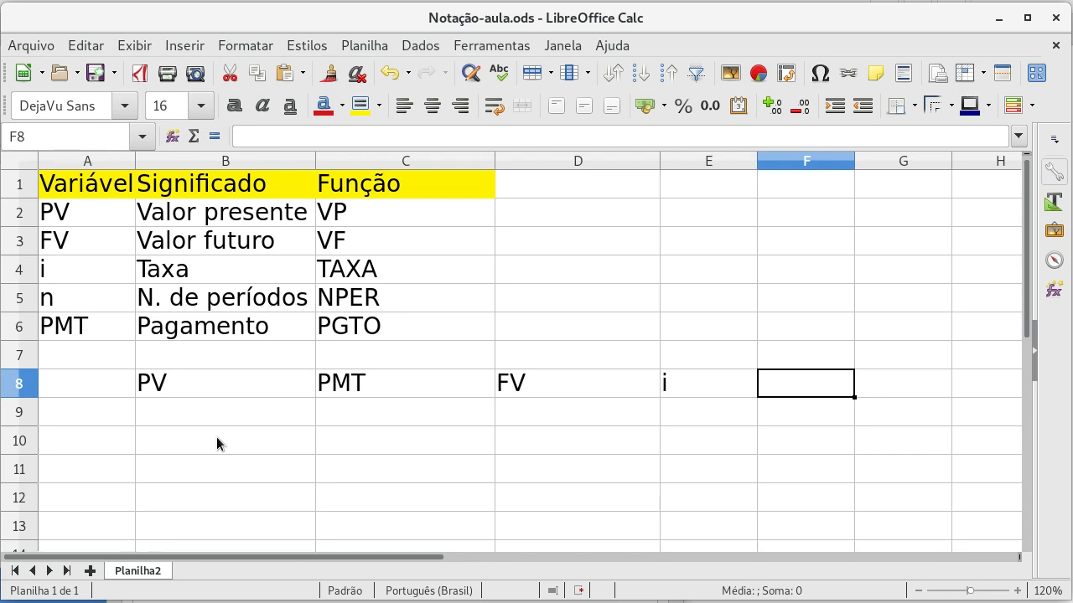
type("n")
key("Return")
key("Left")
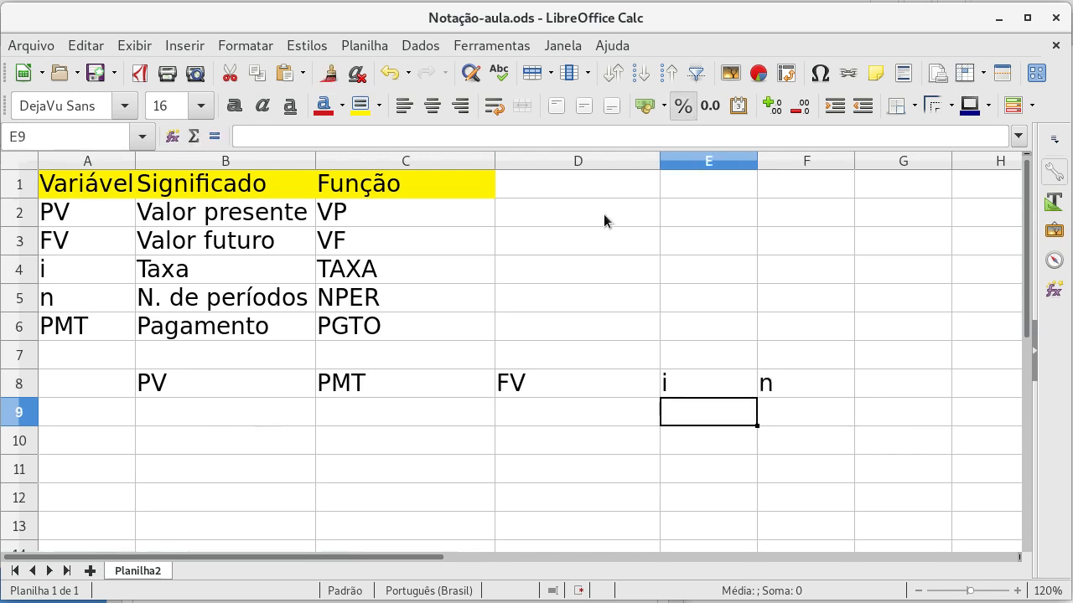
key("Left")
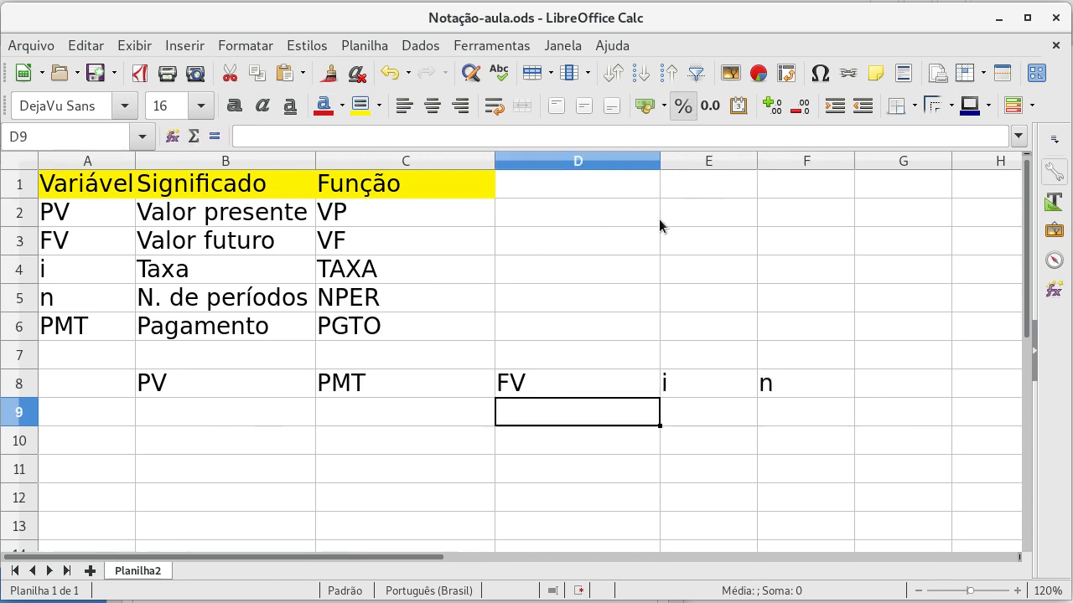
key("shift+Left")
key("shift+Left")
key("shift+Left")
key("shift+Right")
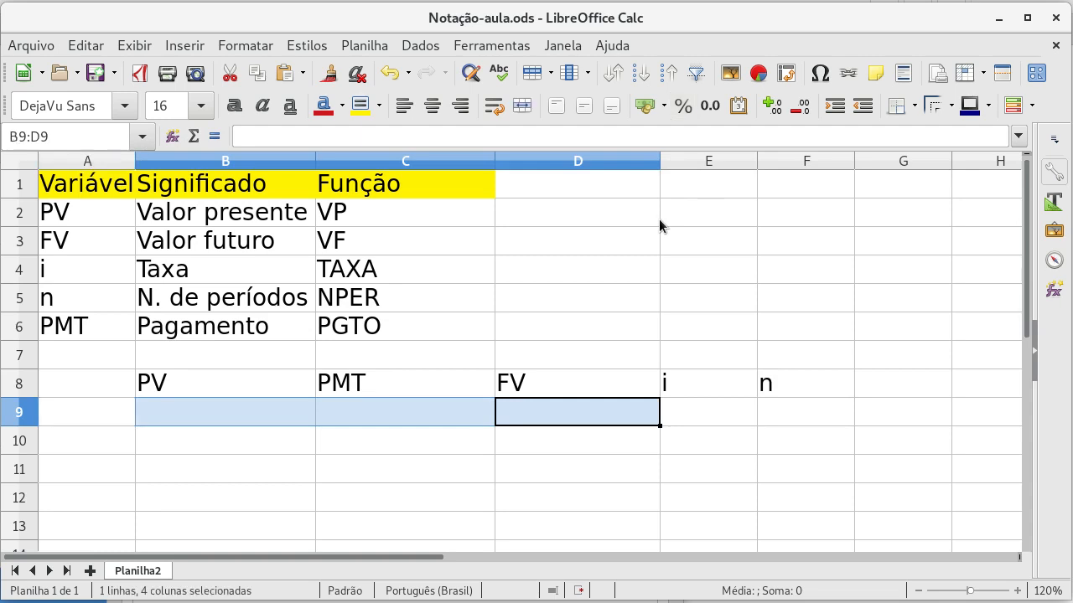
Step: Enter 60000 under PV in B9 and format cells B9:D9 as currency
left_click(258, 410)
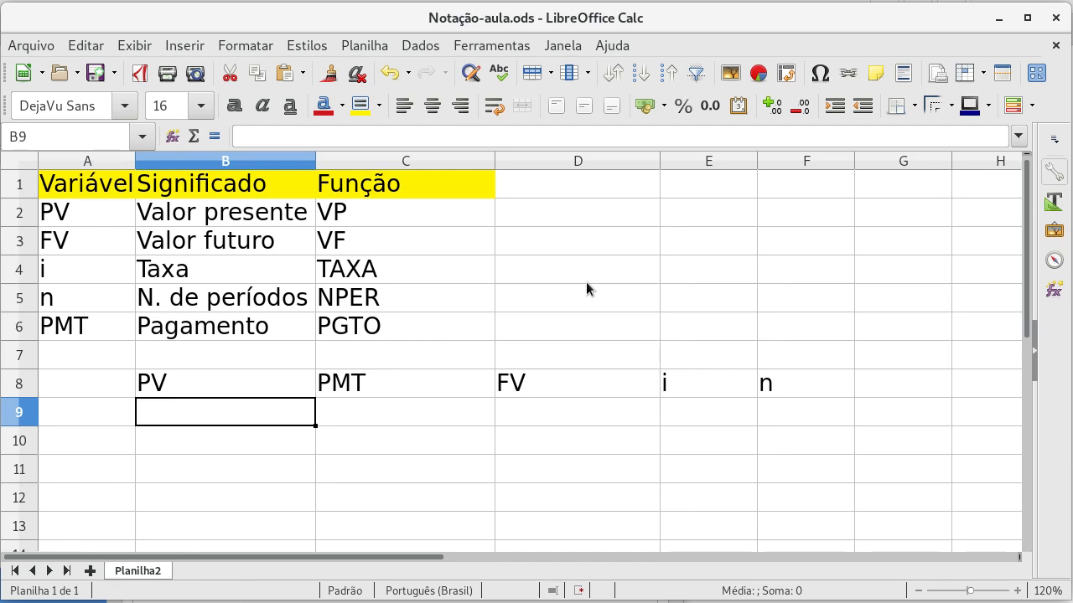
type("60000")
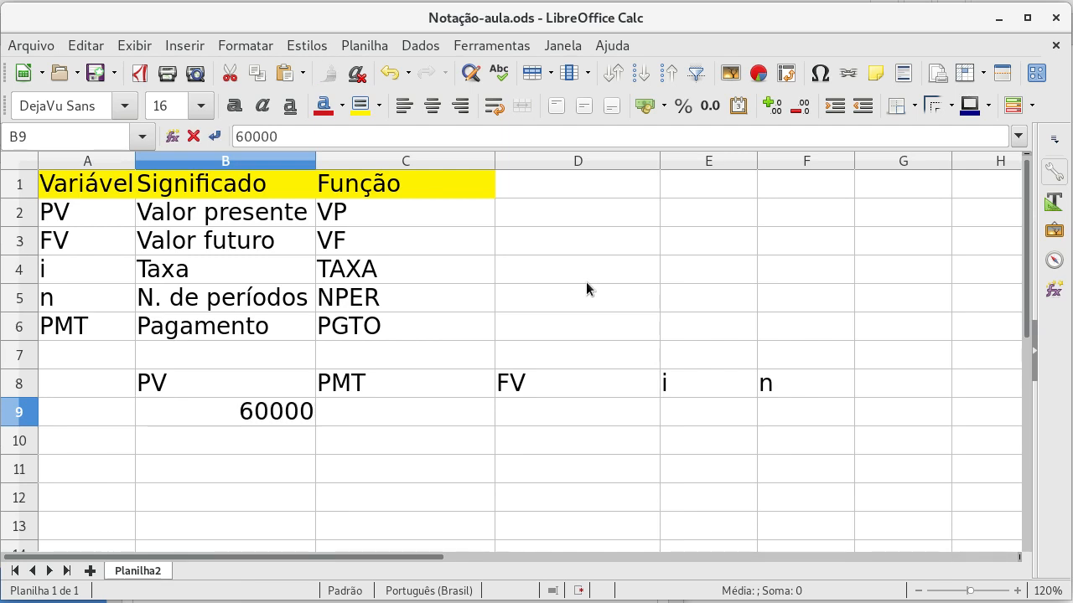
key("Tab")
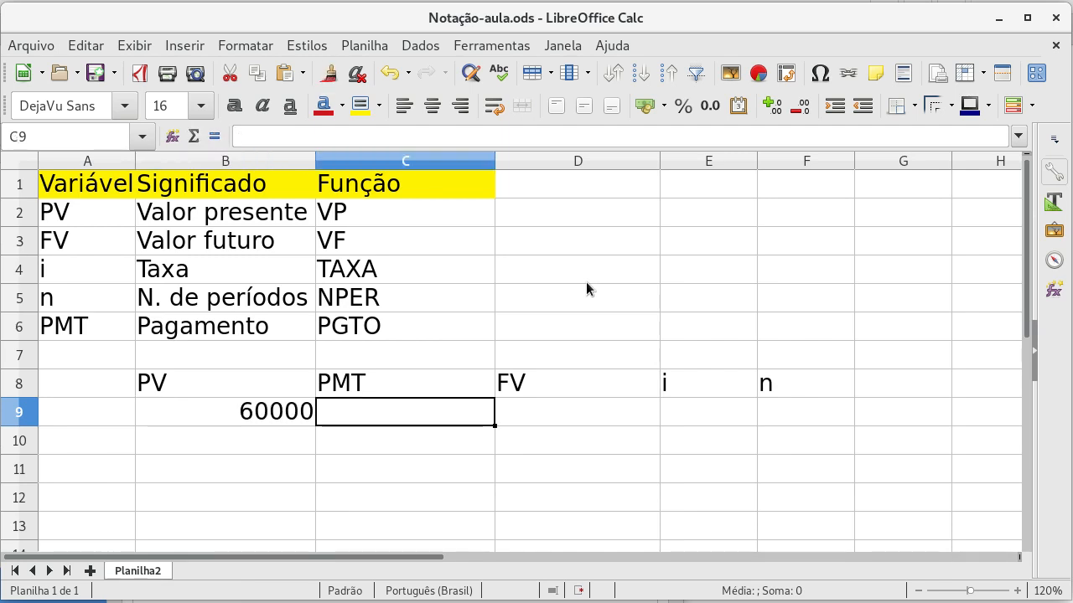
key("Left")
key("shift+Right")
key("shift+Right")
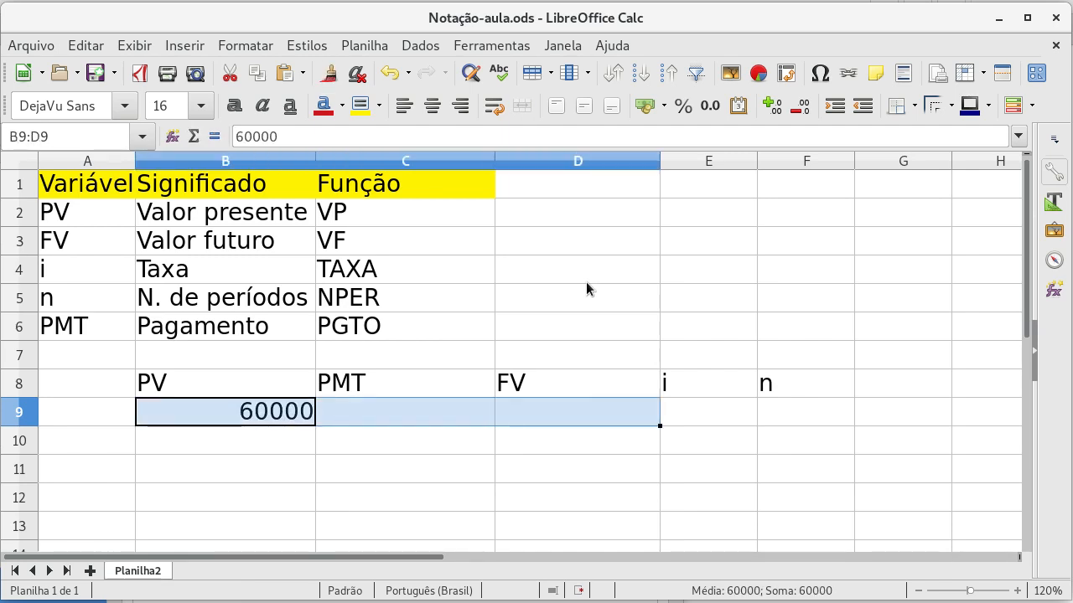
left_click(642, 106)
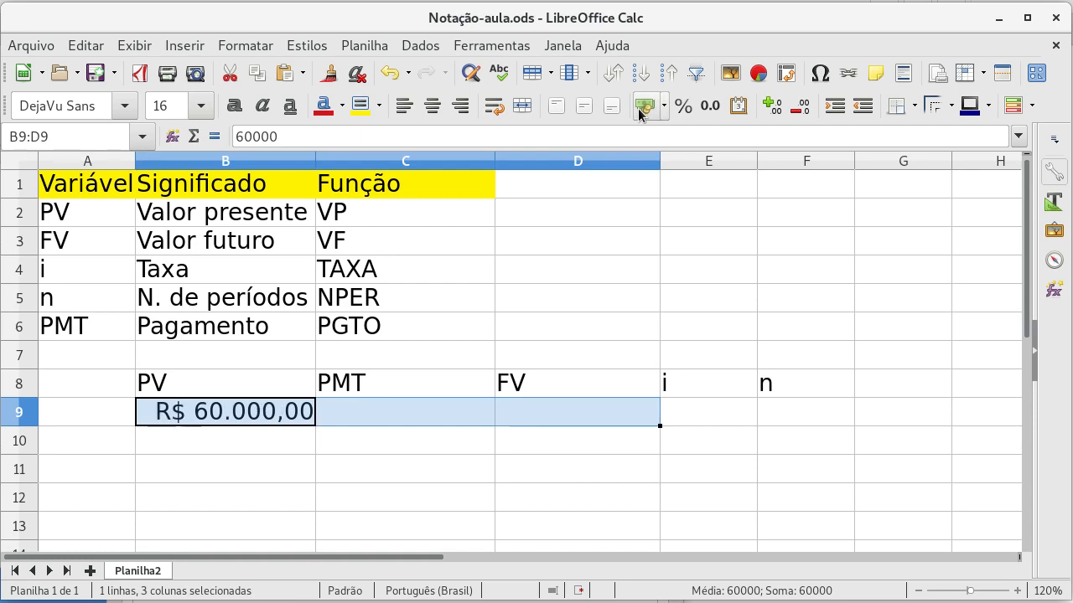
Step: Enter a rate of 1,2% under i in E9 and 60 periods under n in F9
left_click(341, 406)
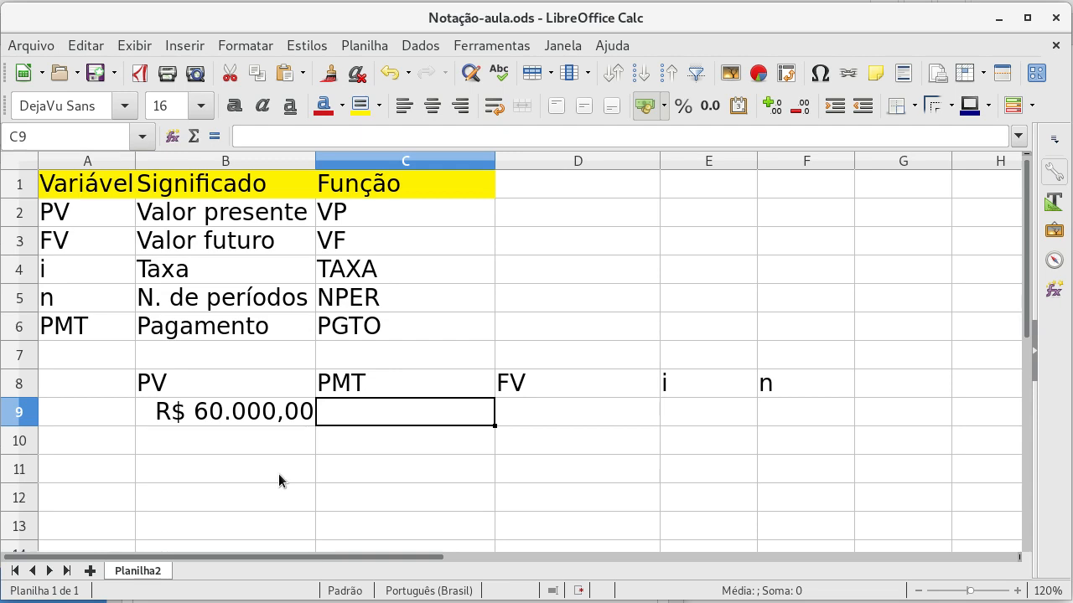
key("Right")
key("Right")
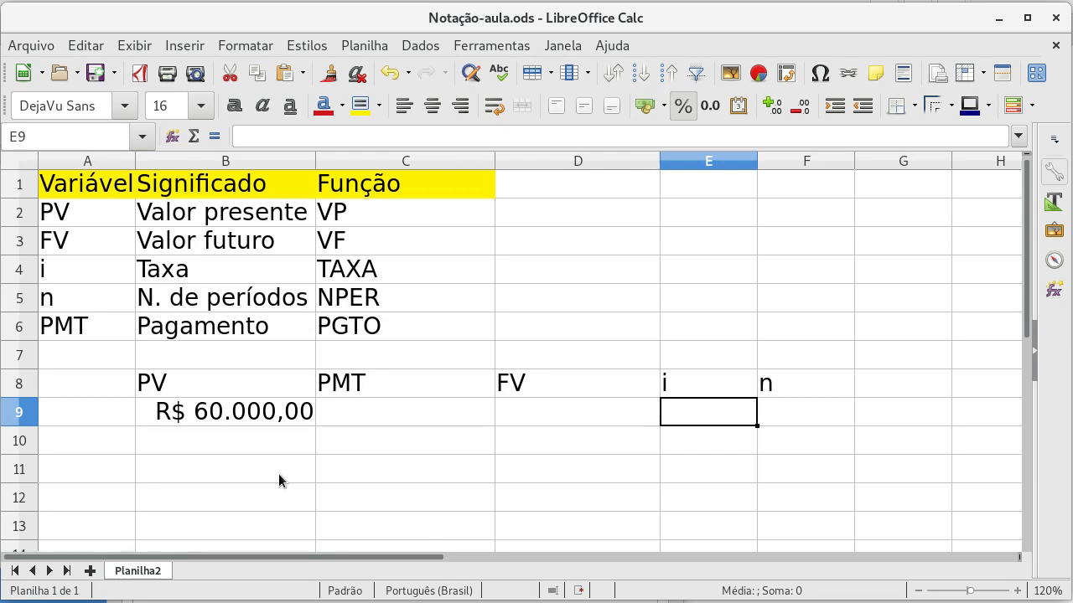
type("1,2")
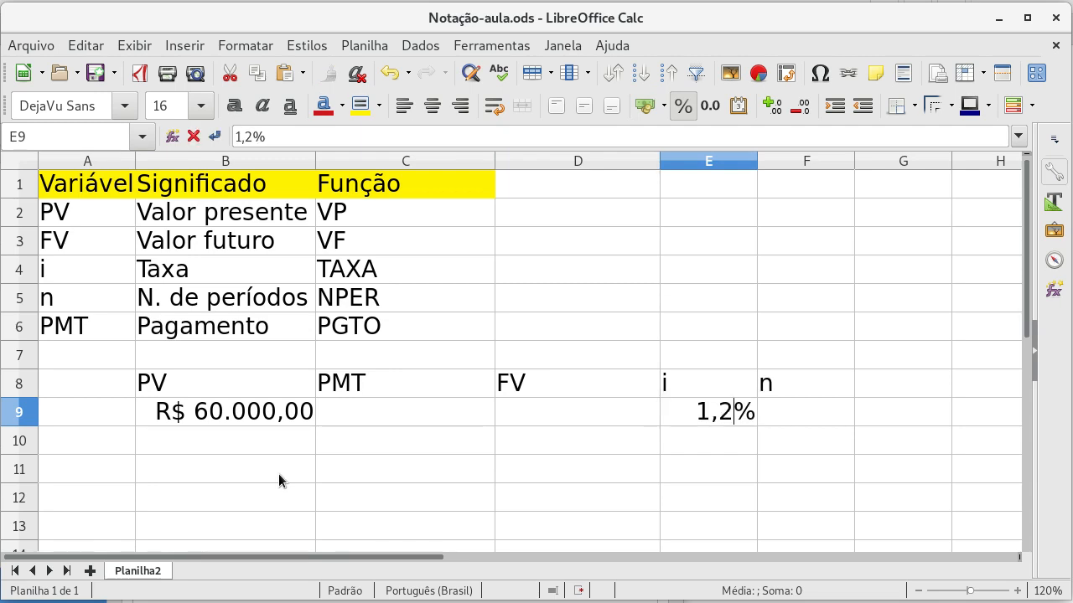
key("Right")
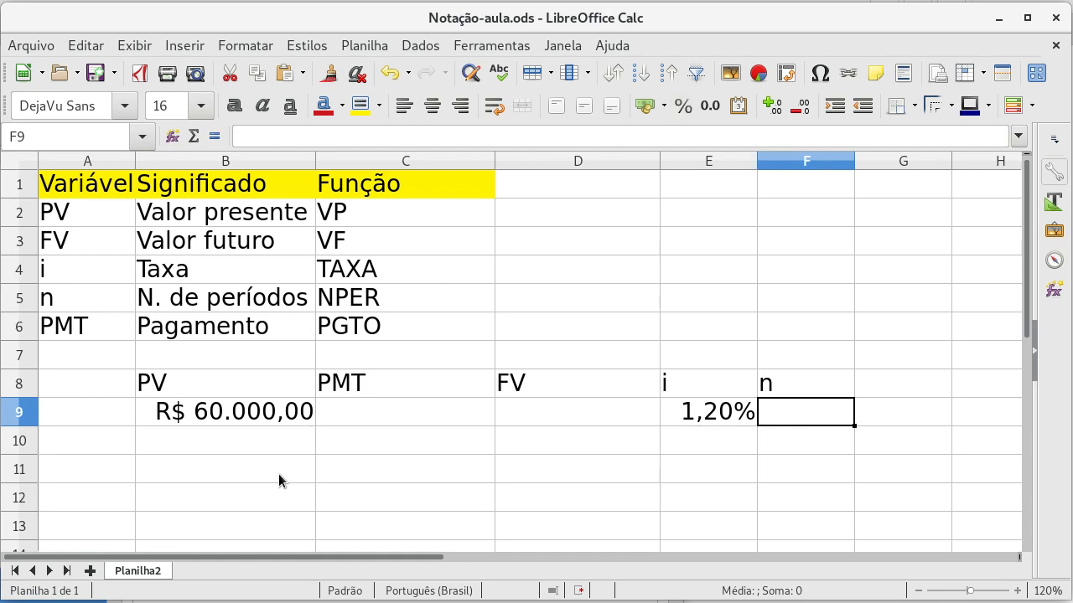
type("60")
key("Left")
key("Left")
key("Left")
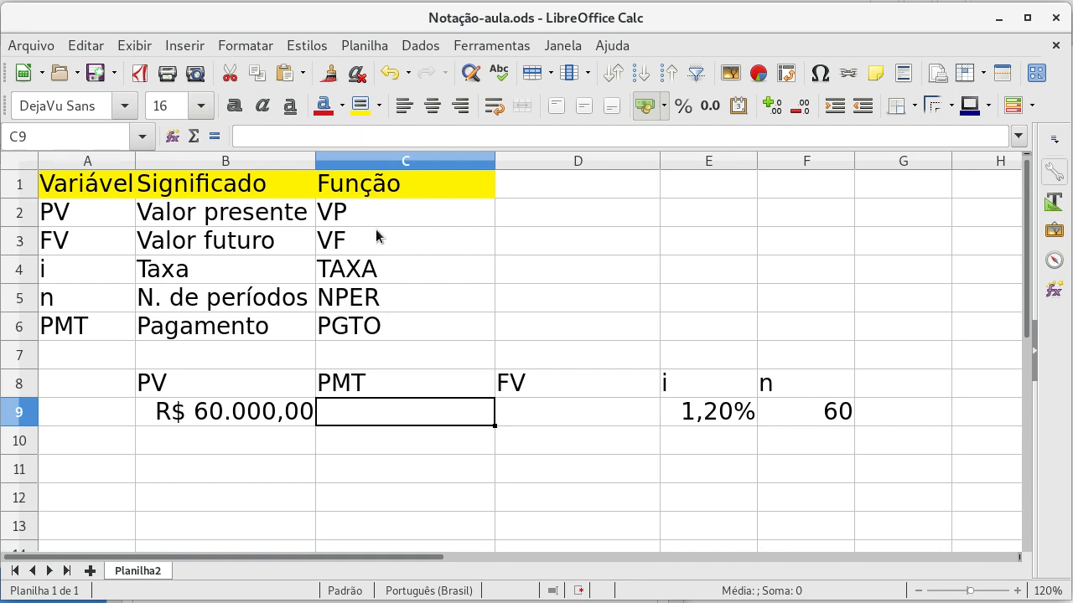
left_click(102, 210)
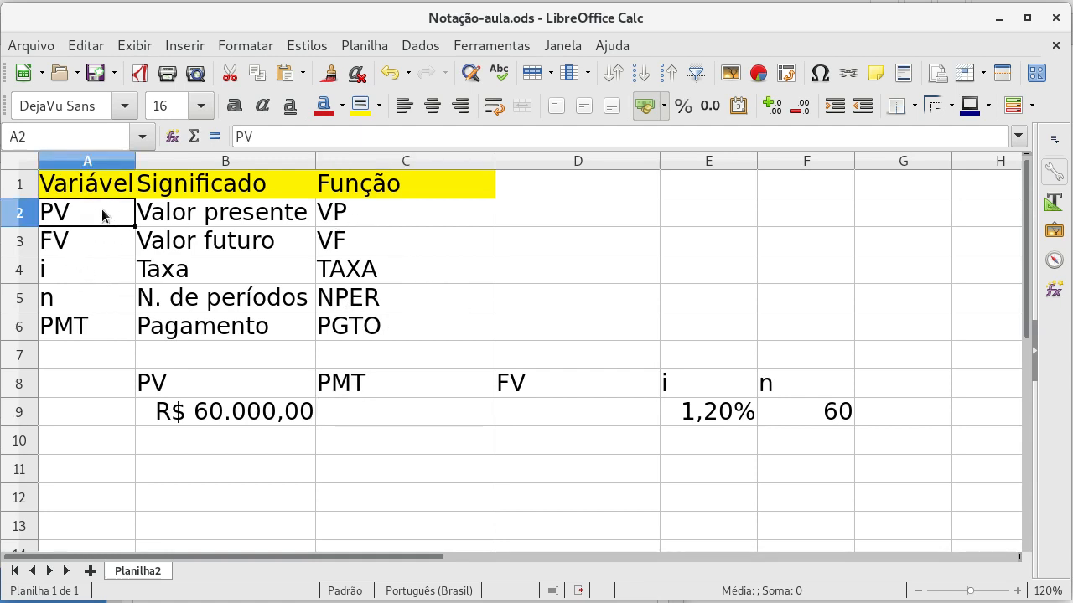
left_click_drag(102, 209, 101, 319)
Step: Look up the PGTO function's arguments and description in the Function Wizard's Financeiras category, leaving cell C9 empty
left_click(376, 402)
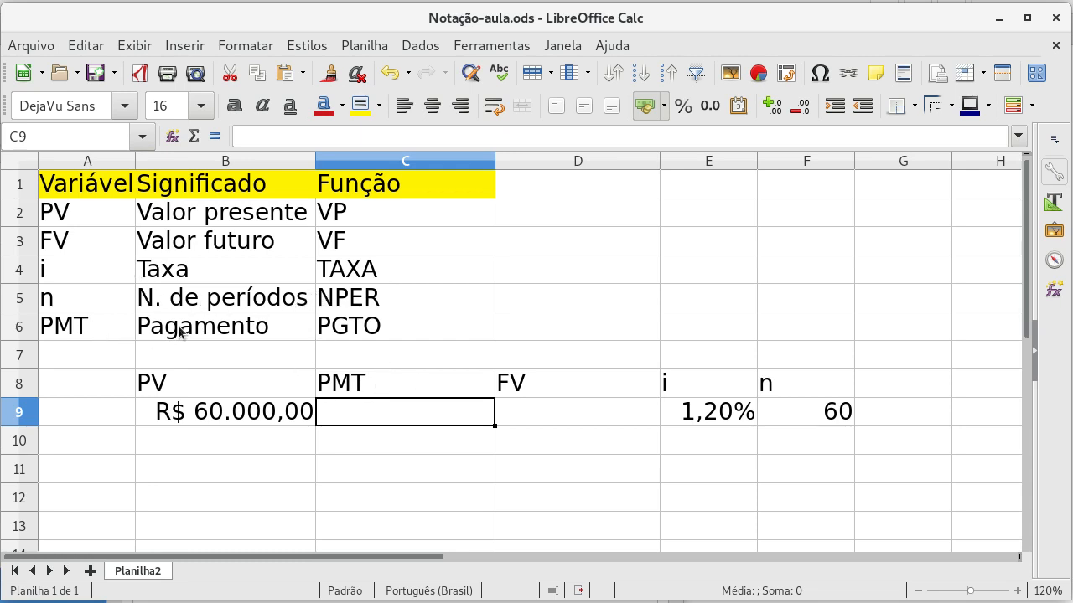
left_click(188, 45)
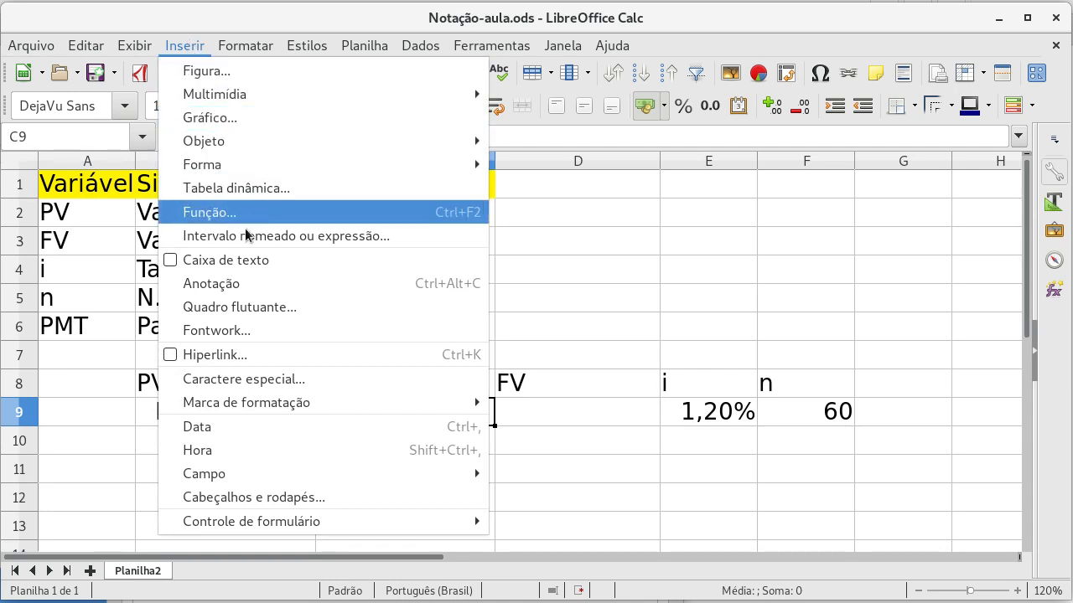
left_click(273, 218)
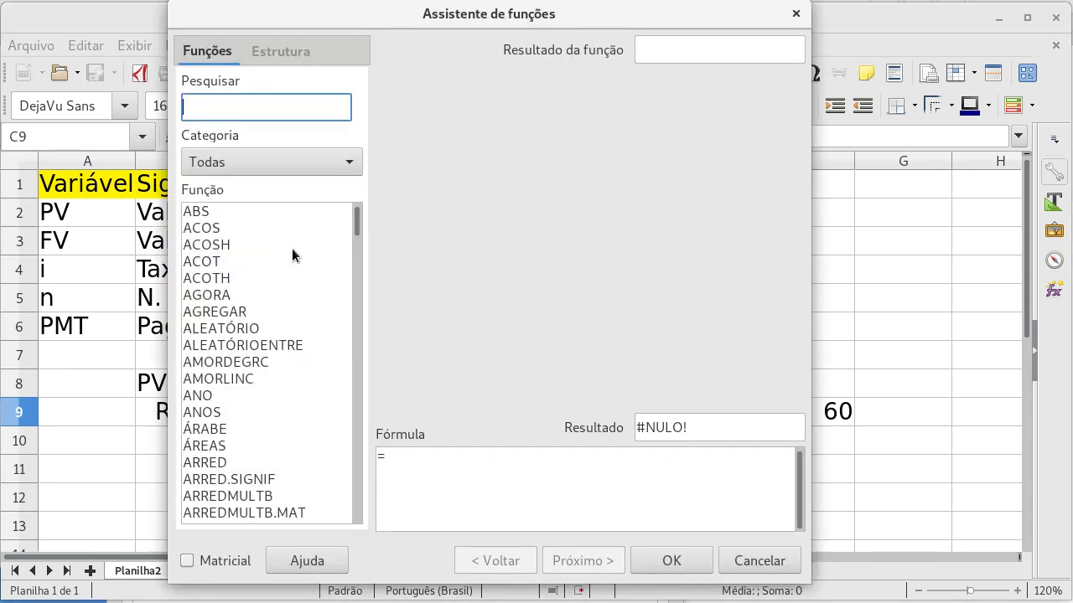
left_click(341, 163)
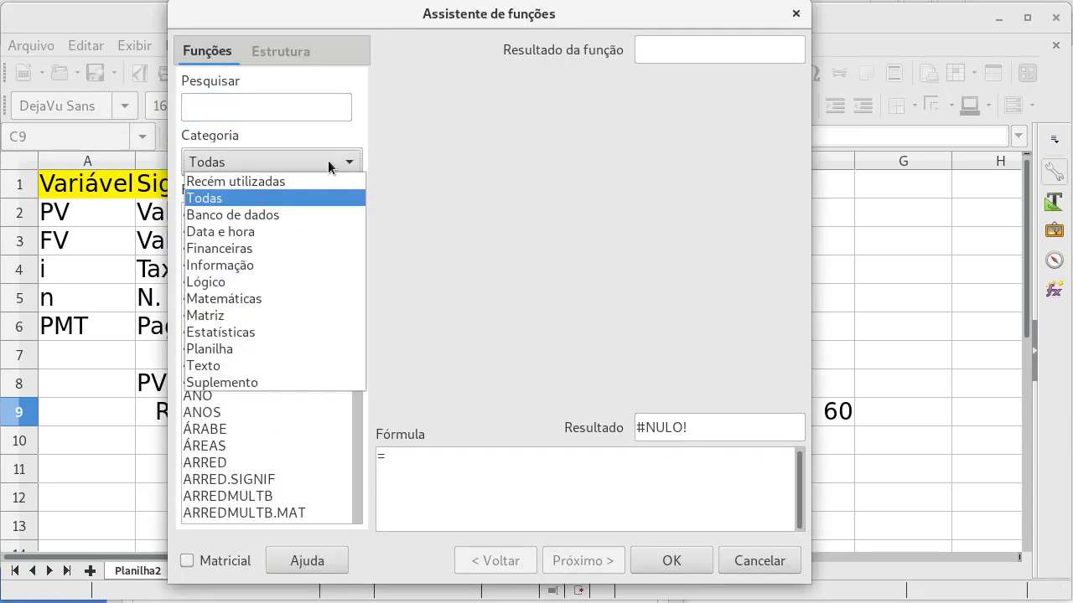
left_click(261, 249)
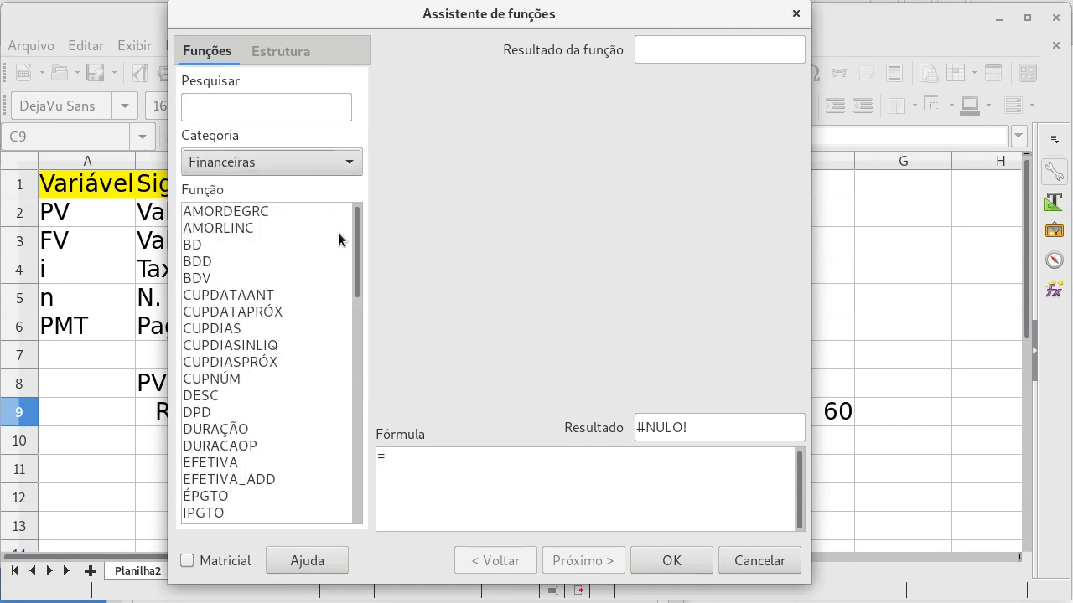
left_click_drag(357, 229, 348, 404)
left_click(201, 345)
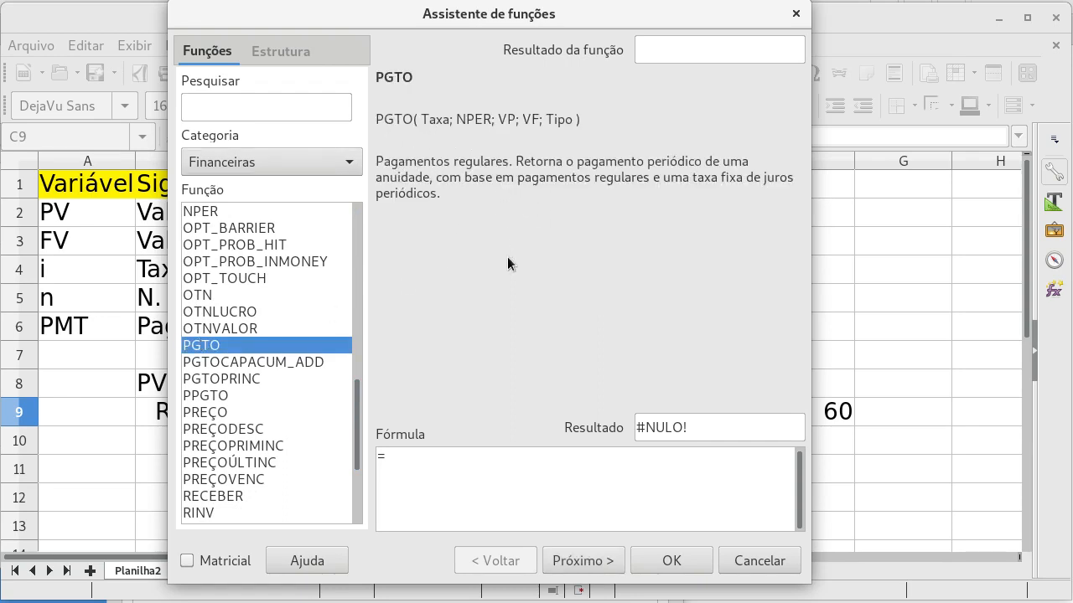
left_click(732, 567)
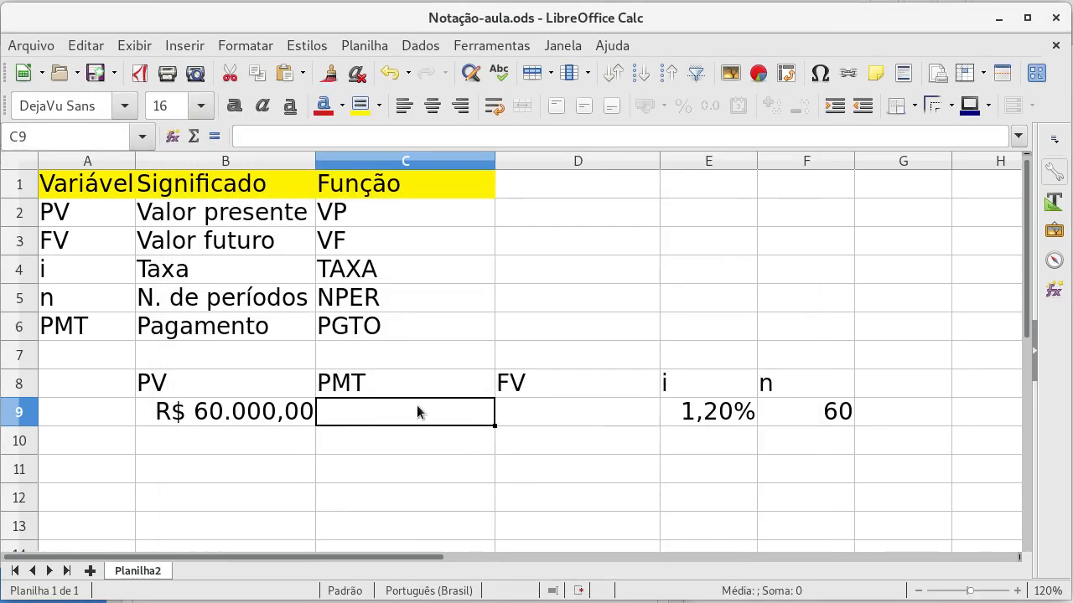
Step: Calculate the payment in C9 with =PGTO(E9;F9;B9;D9), using the rate, periods, present value and future value cells
type("=")
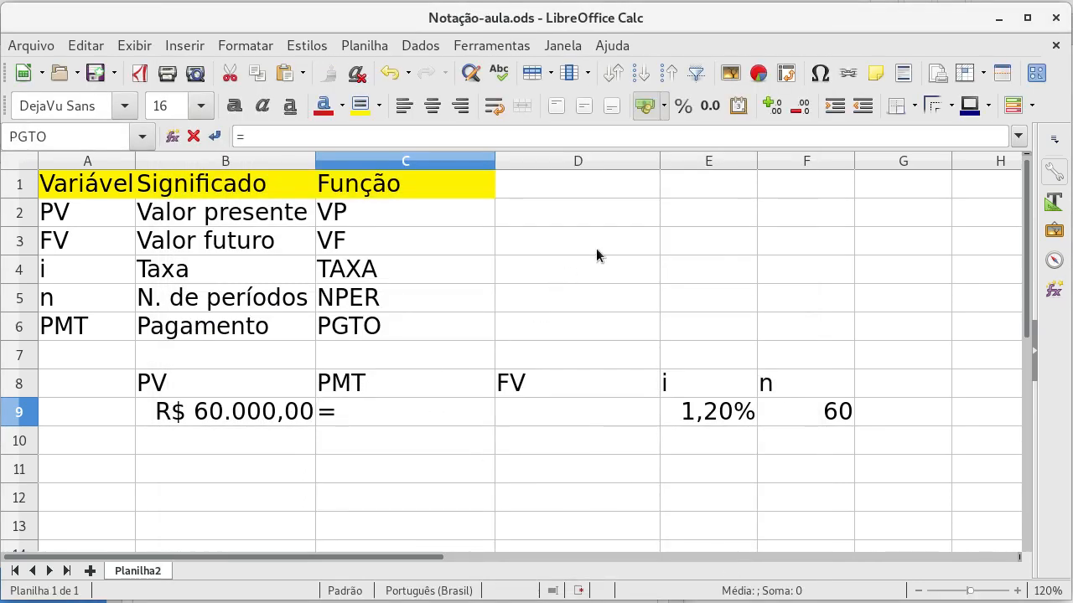
type("PGTO")
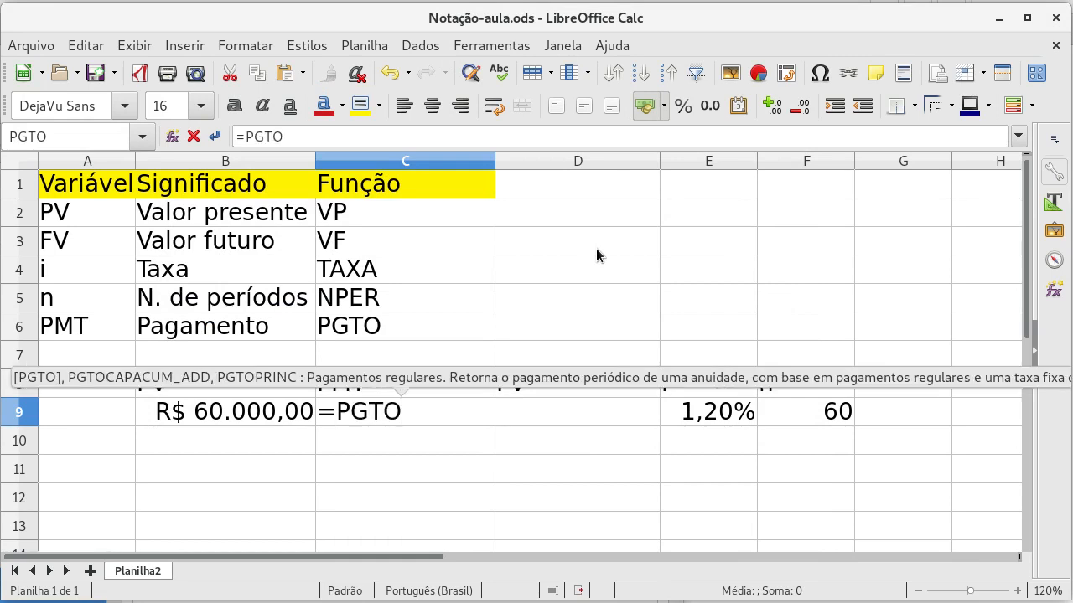
type("(")
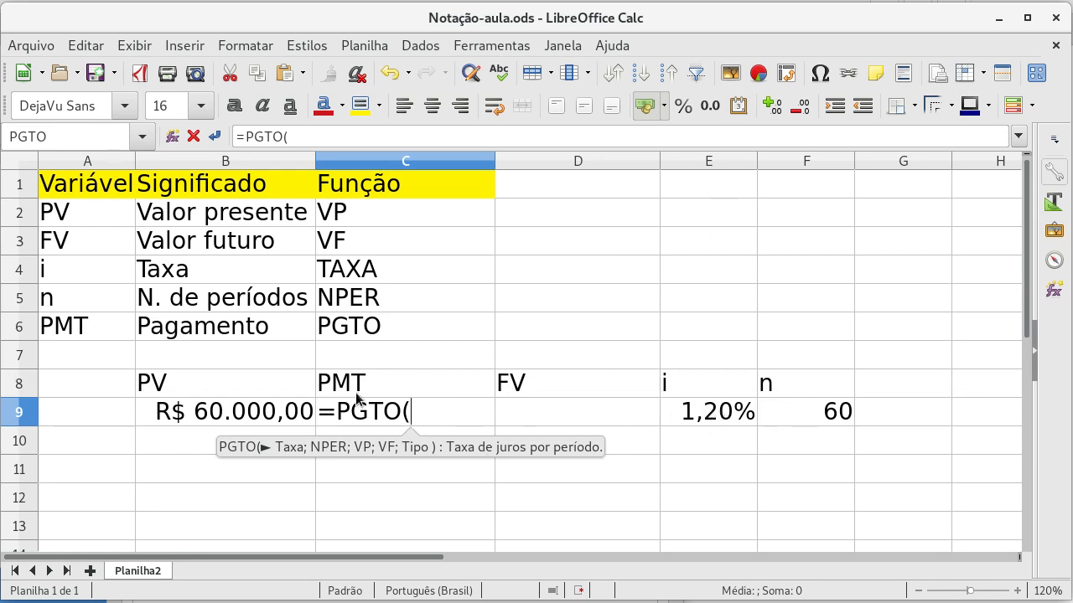
left_click(686, 411)
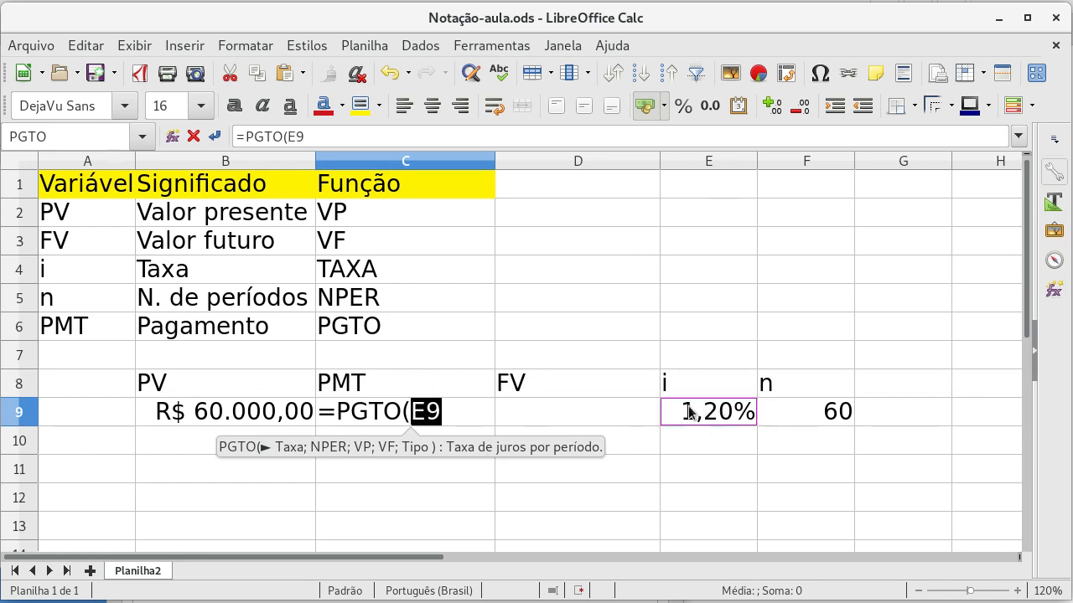
type(";")
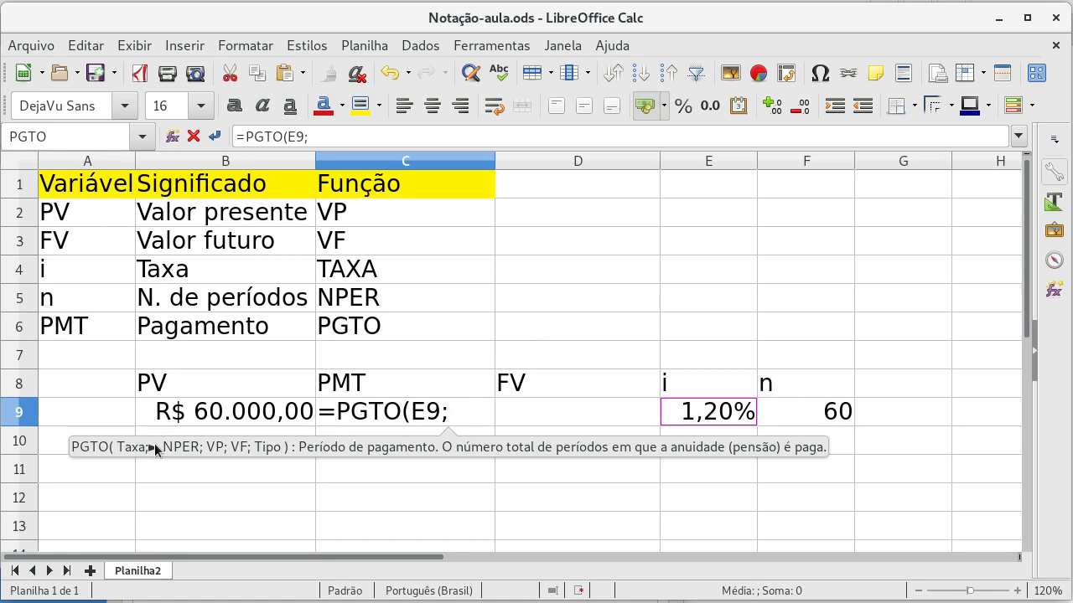
left_click(778, 414)
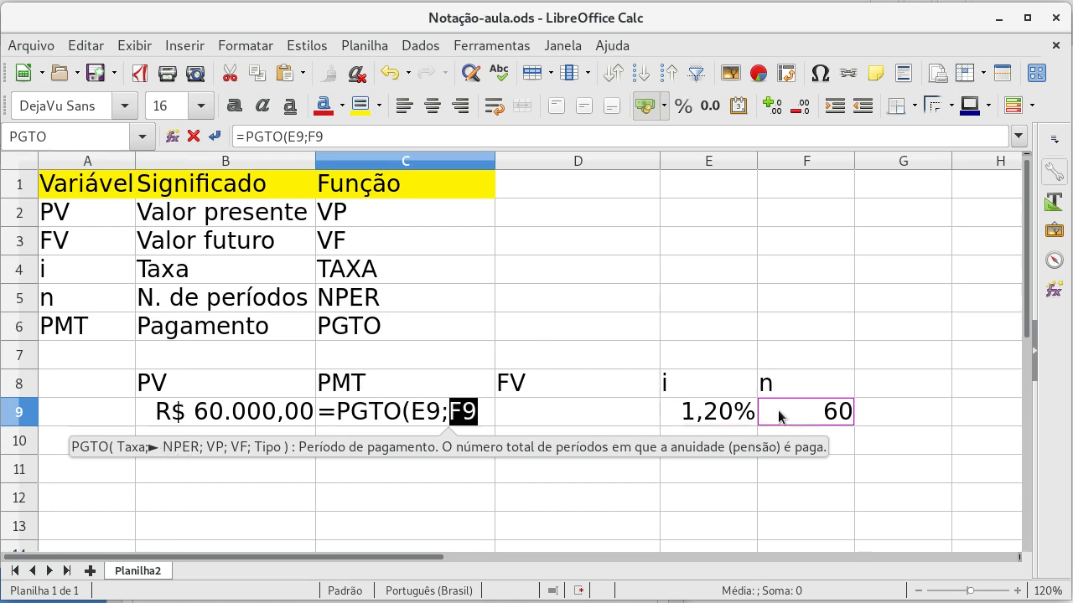
type(";")
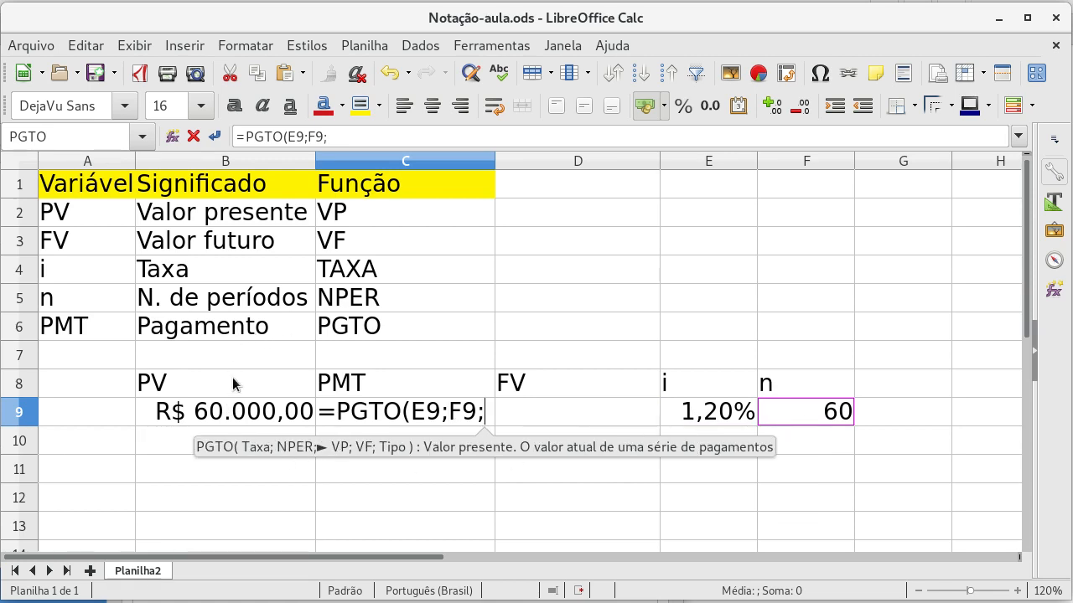
left_click(237, 413)
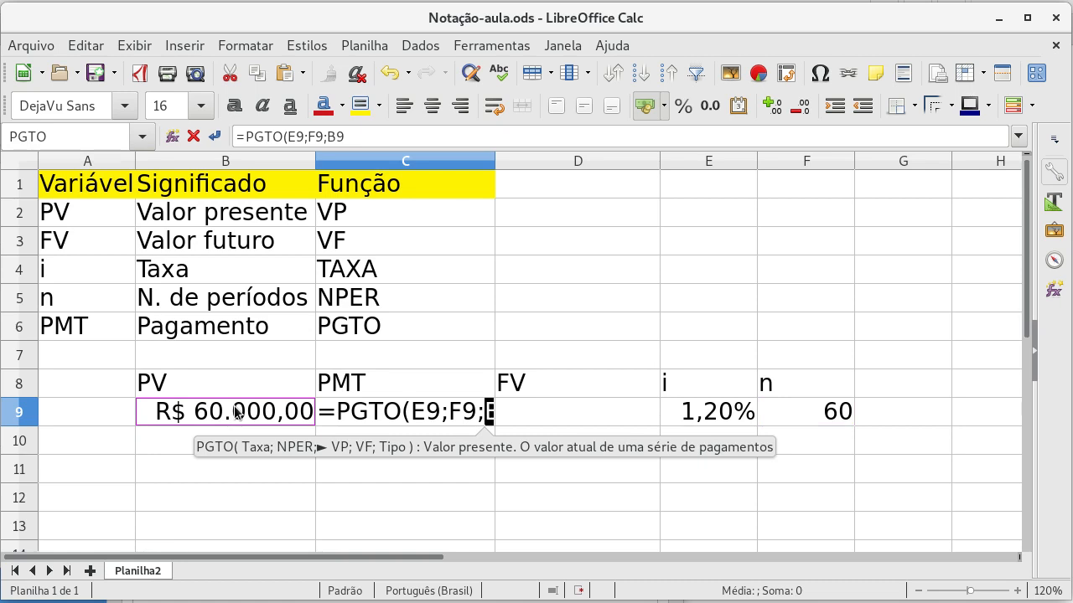
type(";")
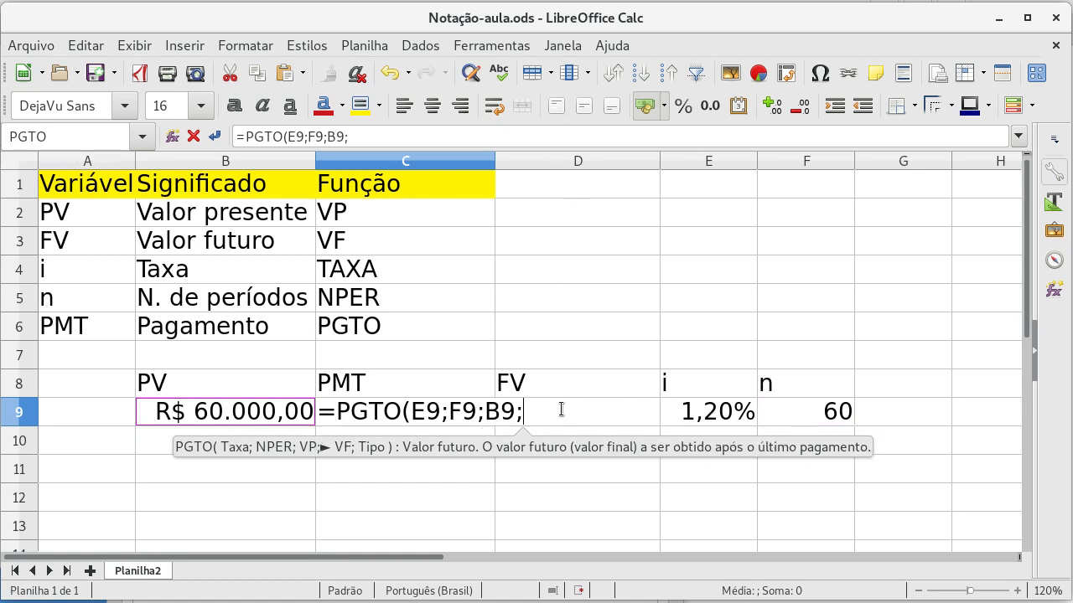
type("D")
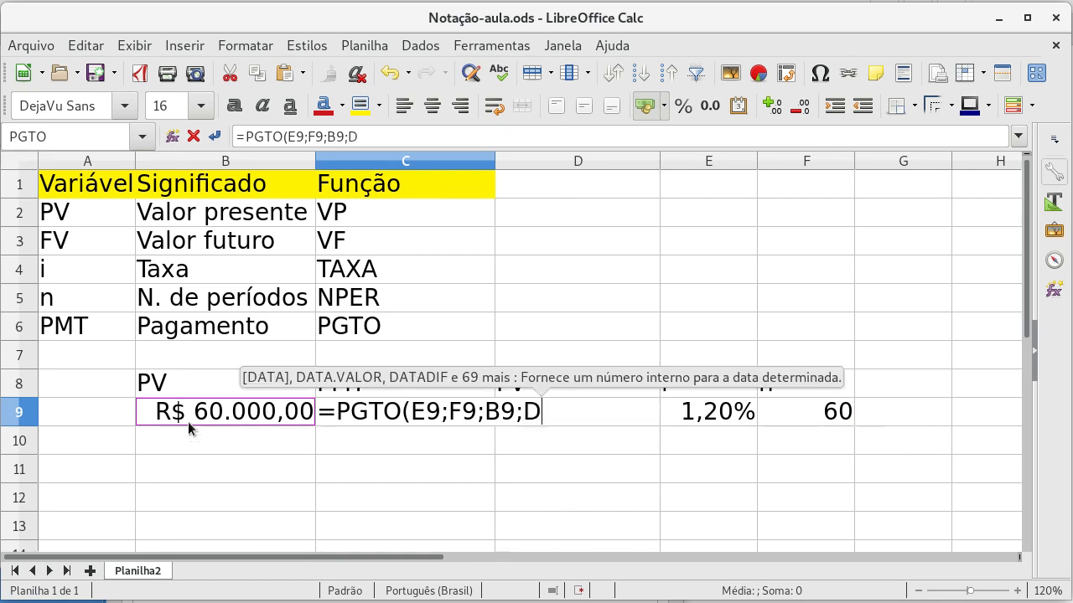
type("9")
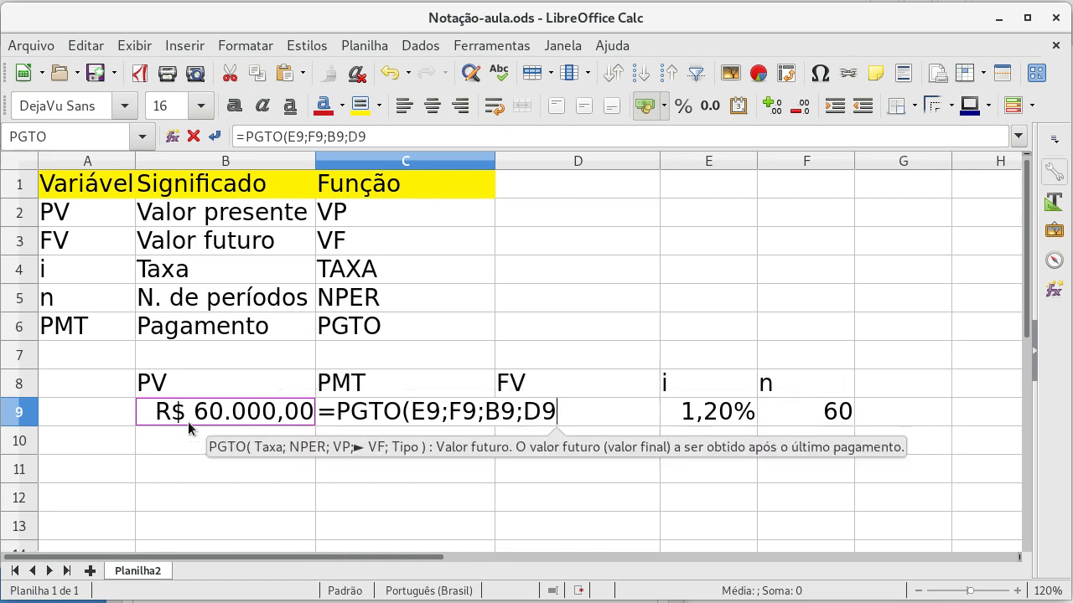
type(")")
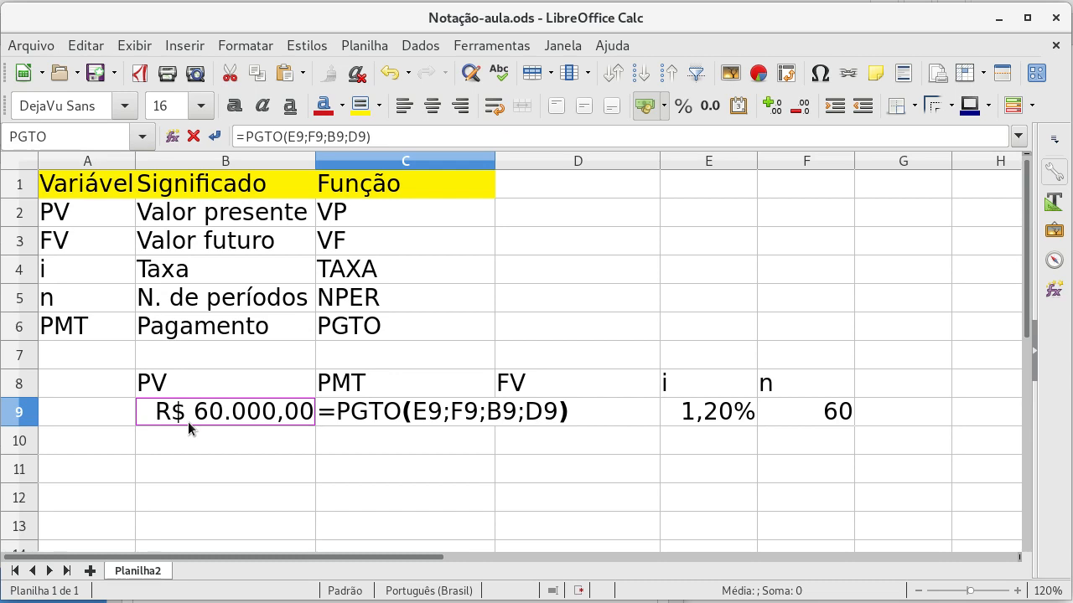
key("Return")
Step: Highlight the PMT result cell C9 with a yellow background
key("Up")
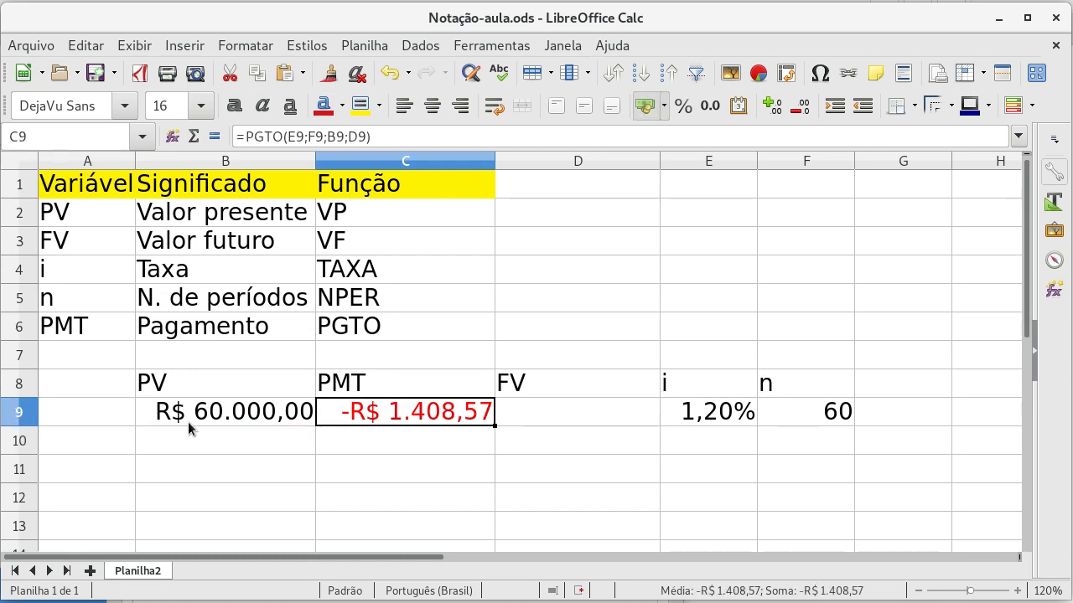
left_click(360, 107)
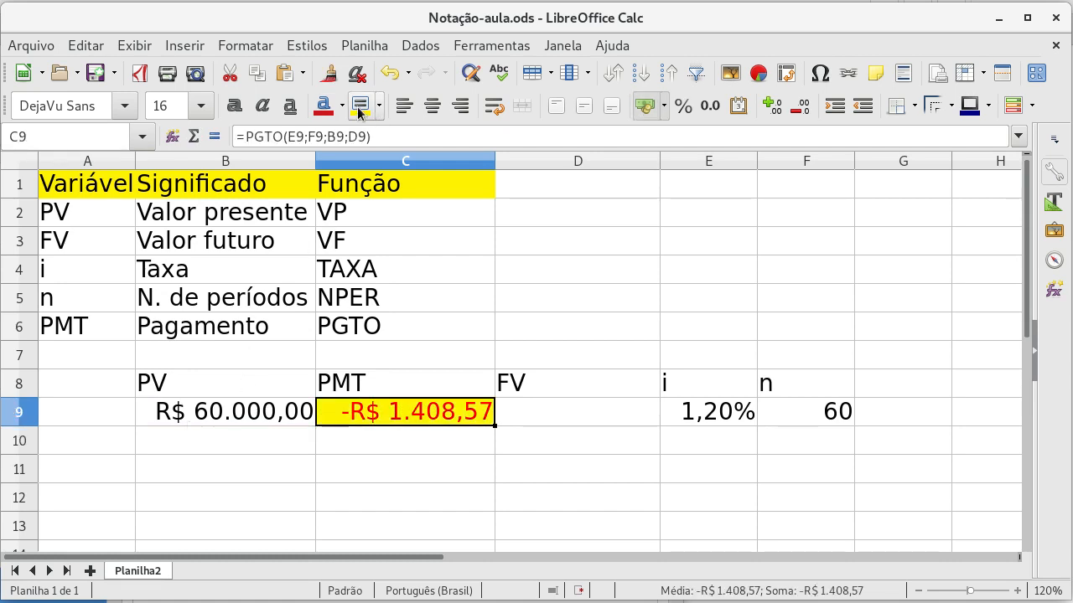
left_click(382, 447)
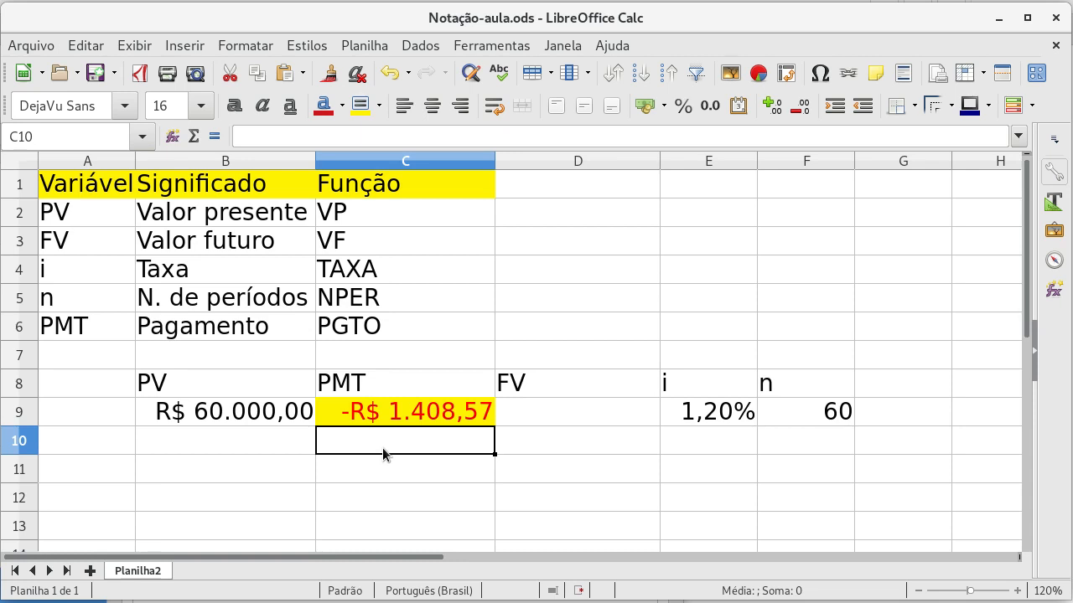
Step: Compare the present value in B9 with the calculated payment in C9, including their signs
key("Up")
key("Left")
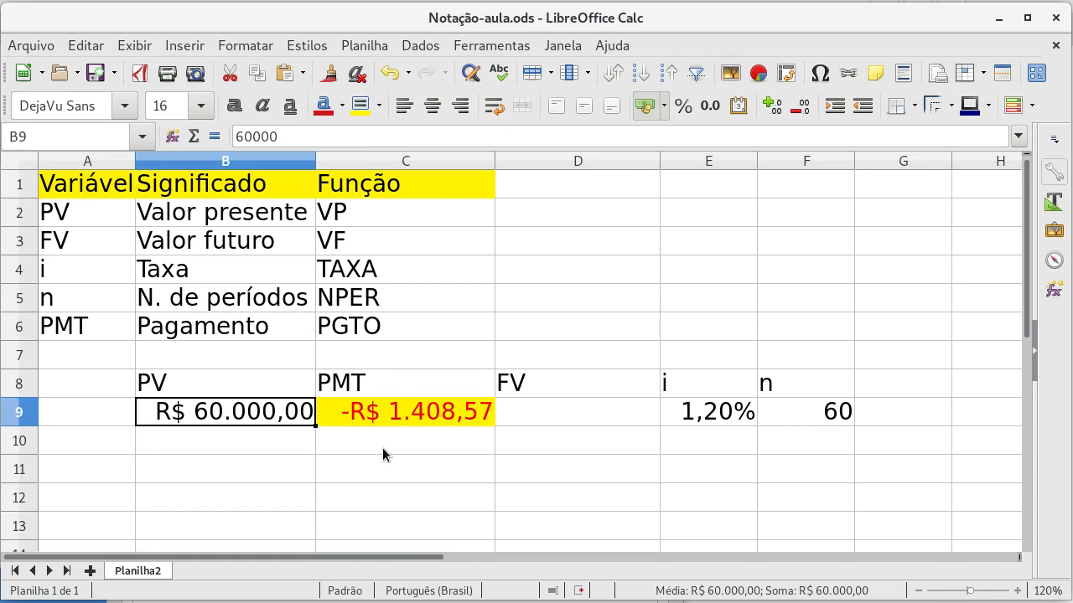
key("Right")
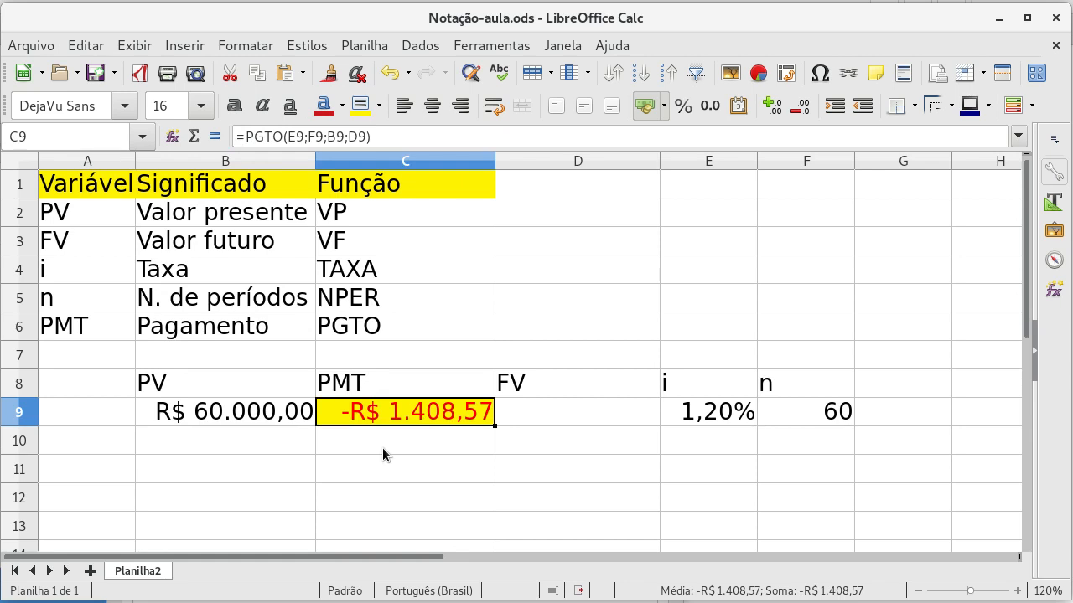
key("Left")
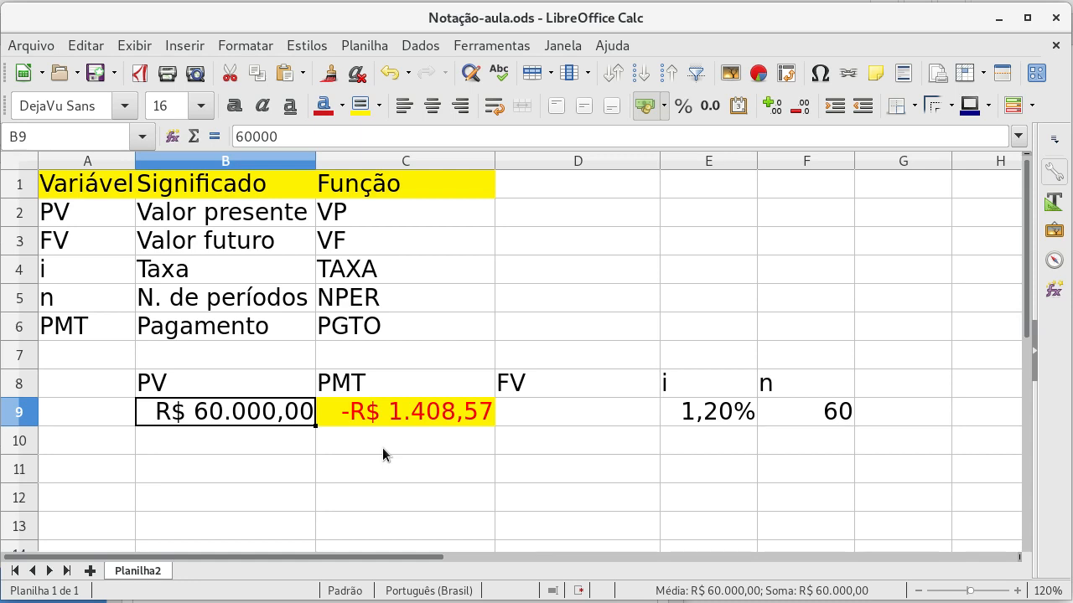
key("Right")
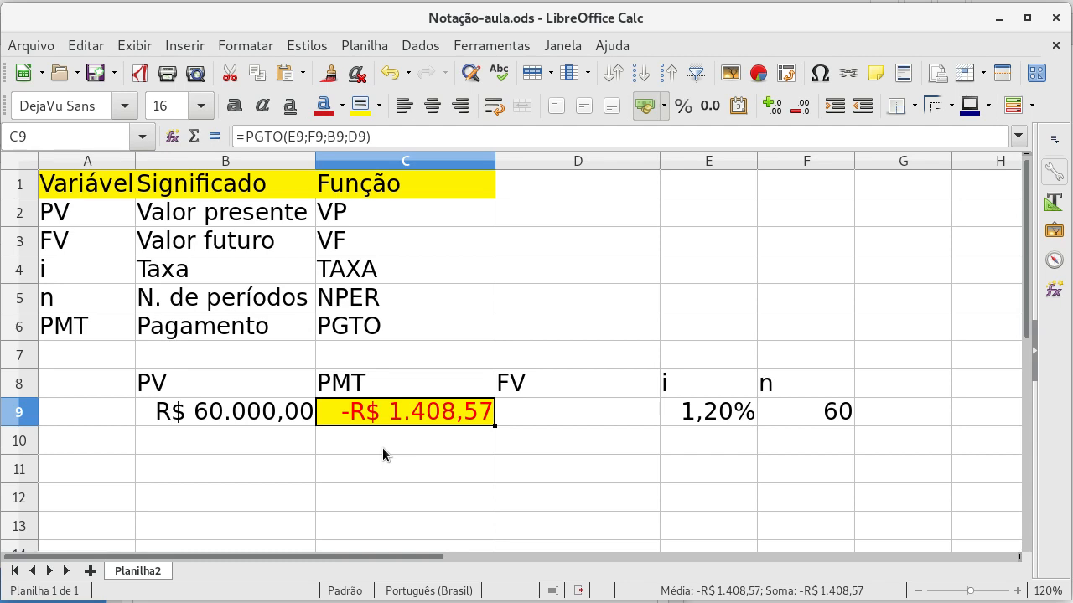
key("Left")
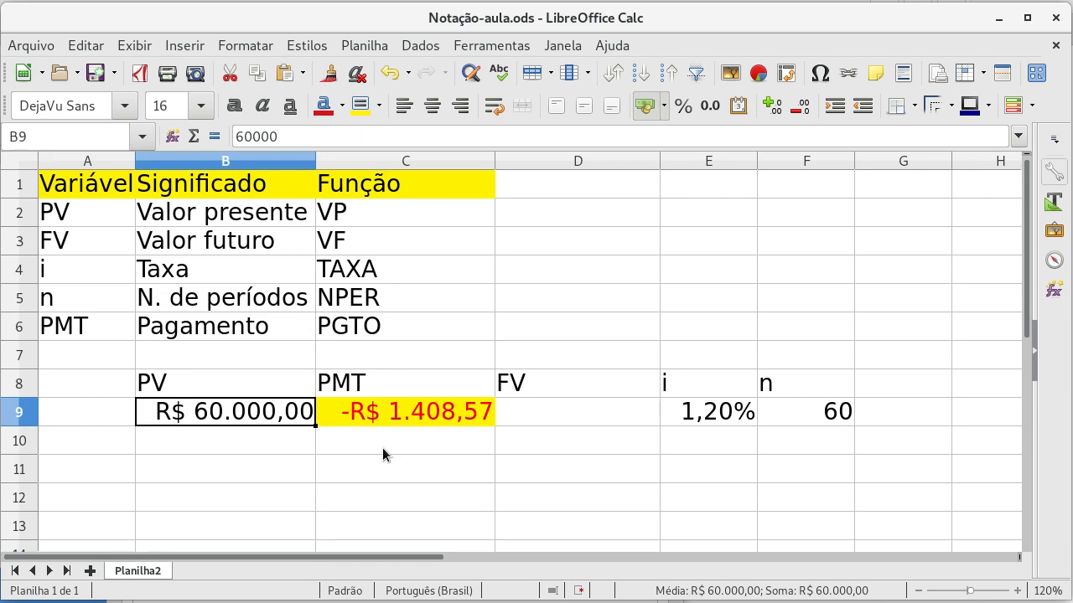
key("Right")
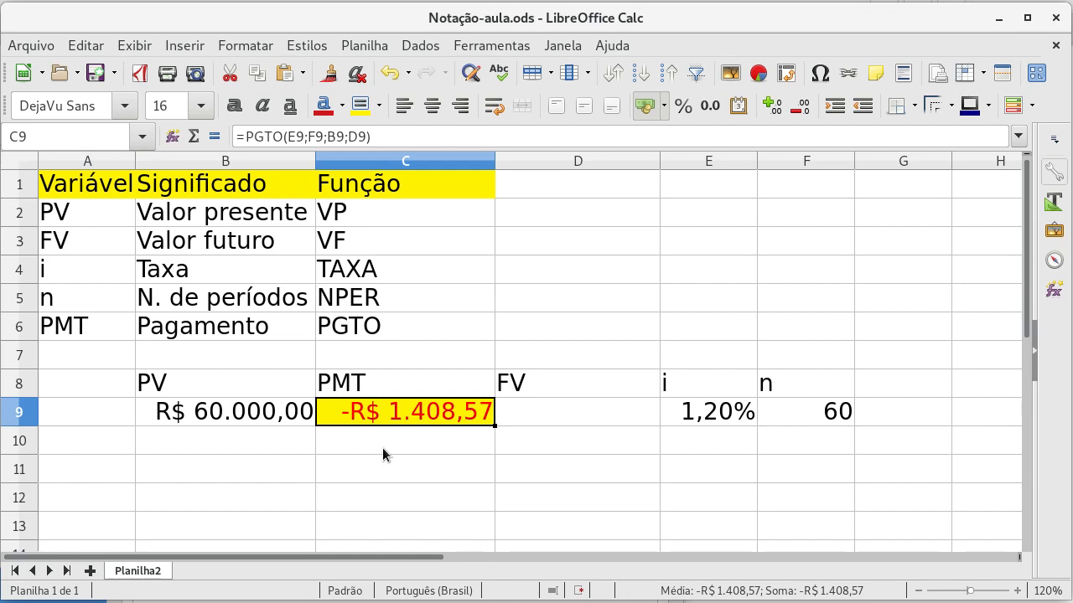
key("Left")
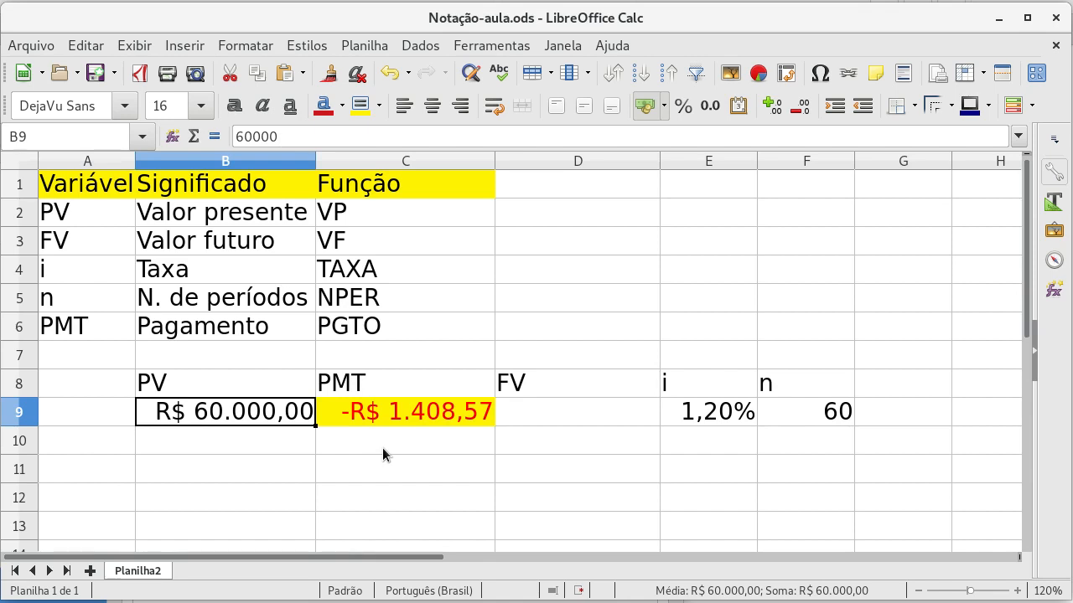
key("Right")
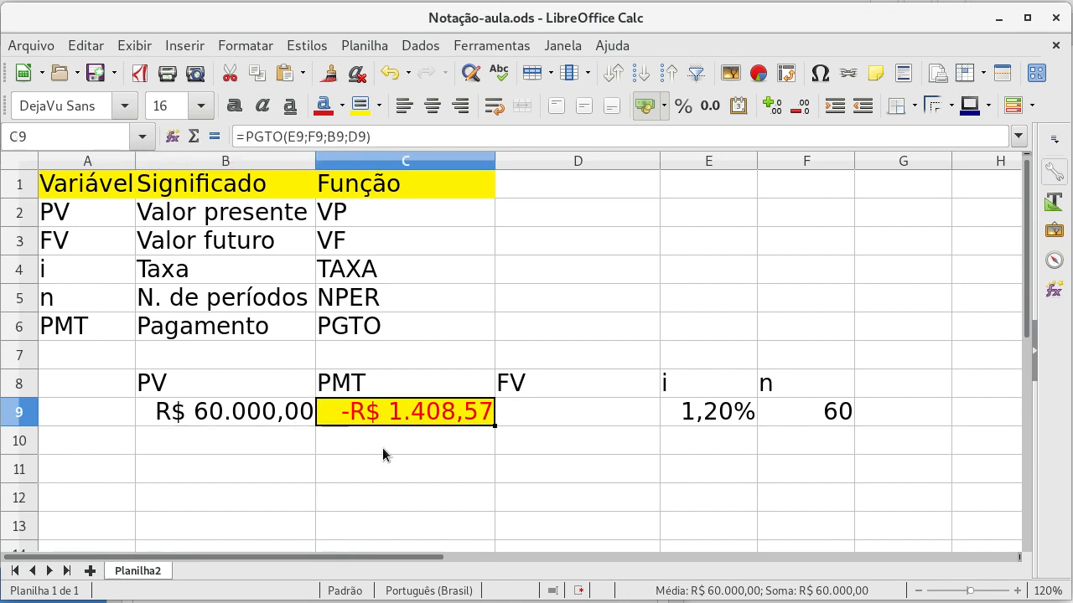
key("Down")
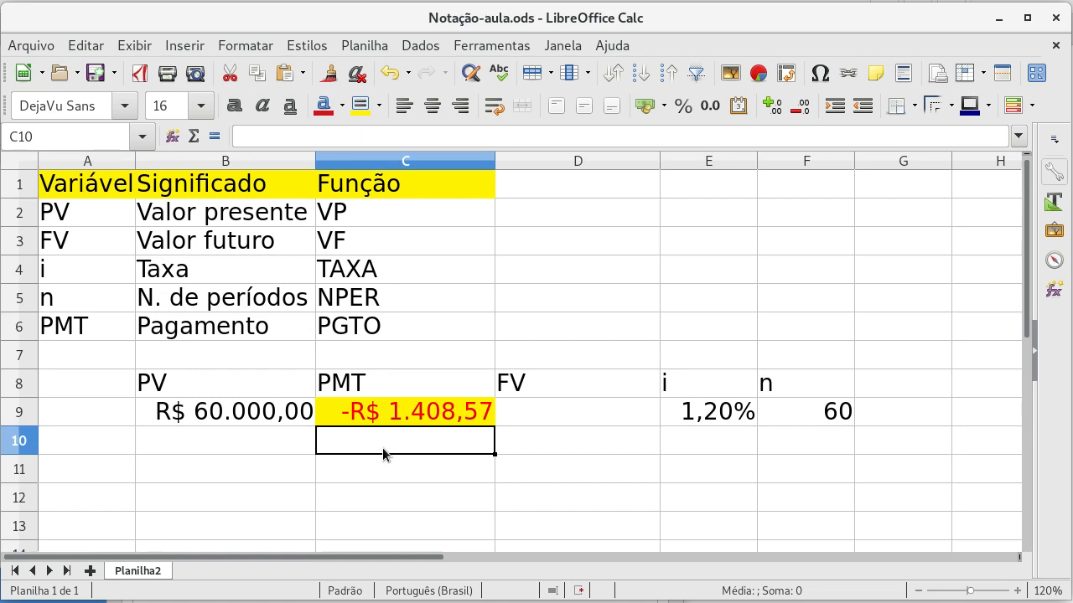
key("Left")
key("Right")
key("Up")
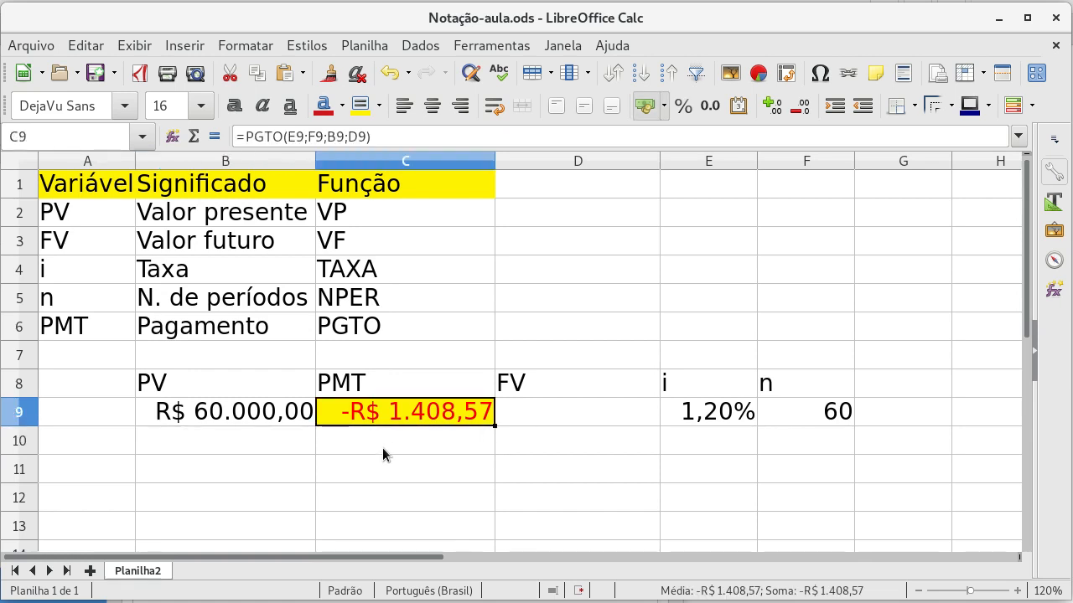
Step: Calculate the present value in B10 with =VP(E10;F10;C10;D10), using that row's rate, periods, payment and future value cells
key("Down")
key("Left")
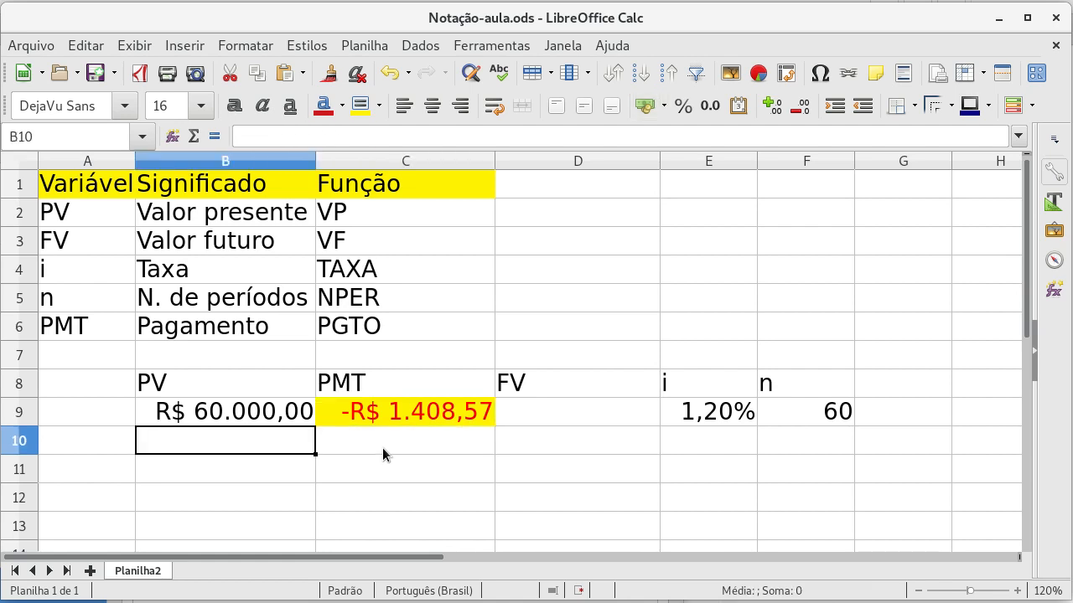
type("=VP")
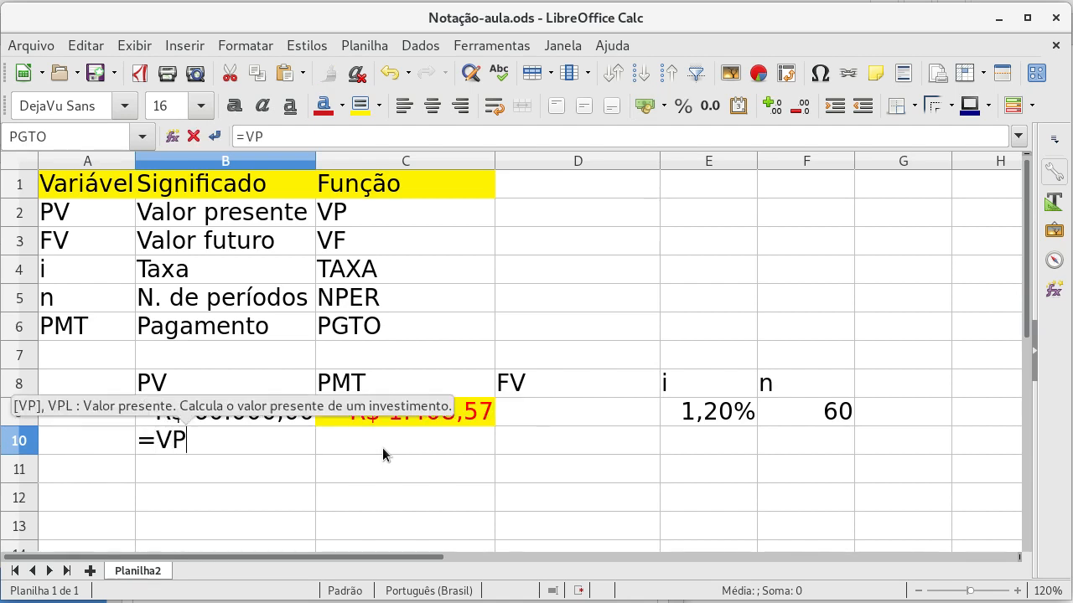
type("(")
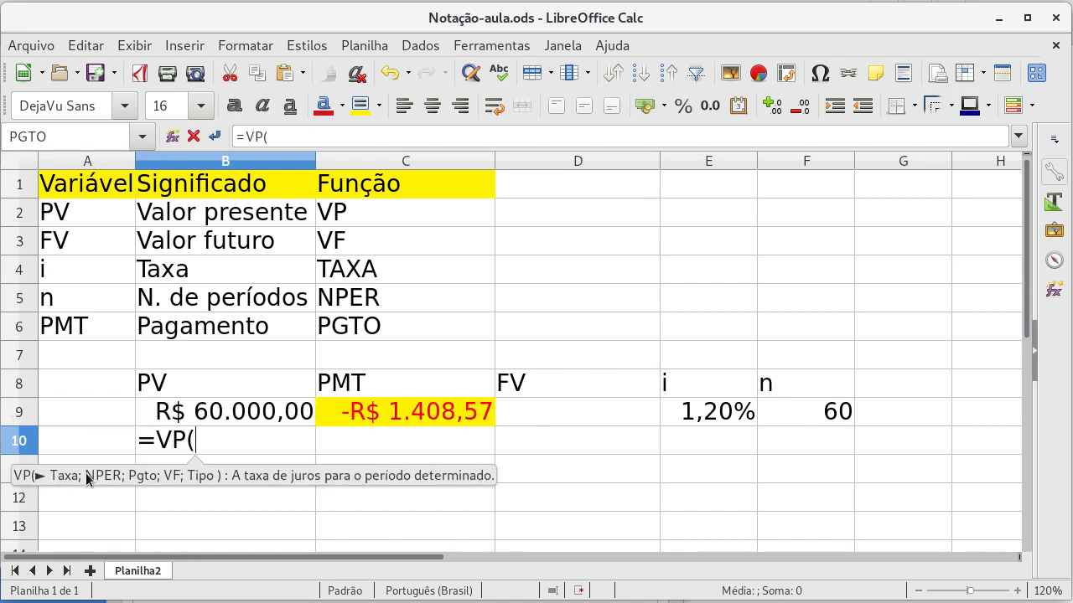
left_click(716, 448)
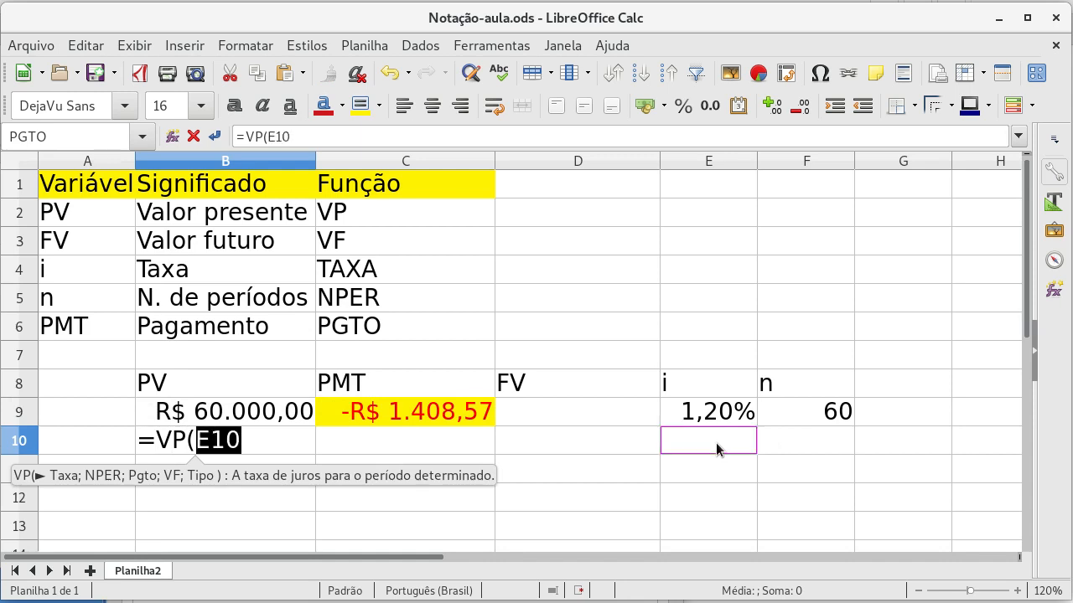
type(";")
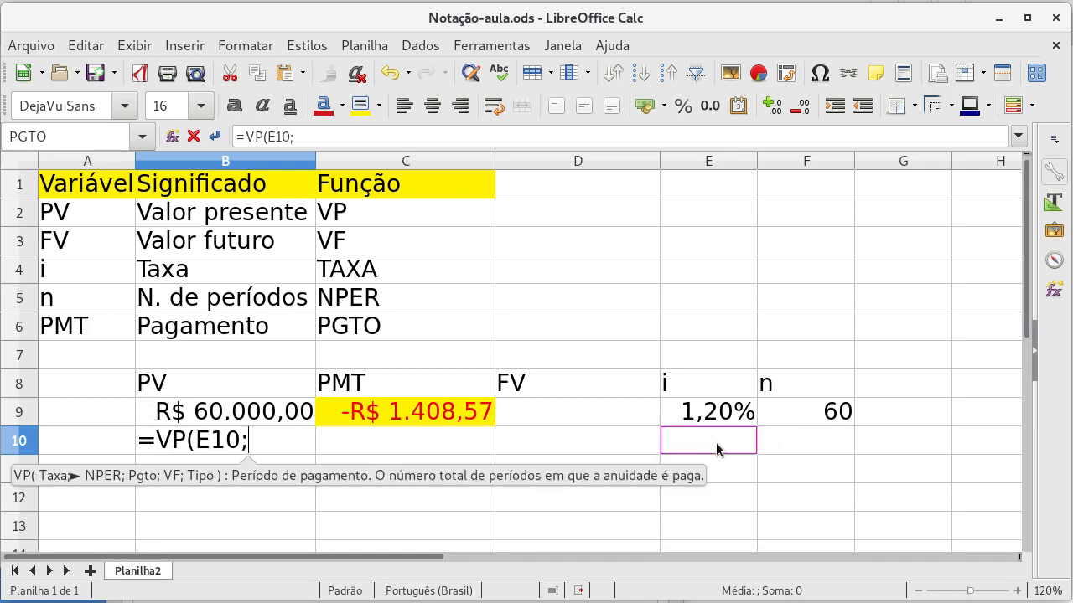
left_click(799, 442)
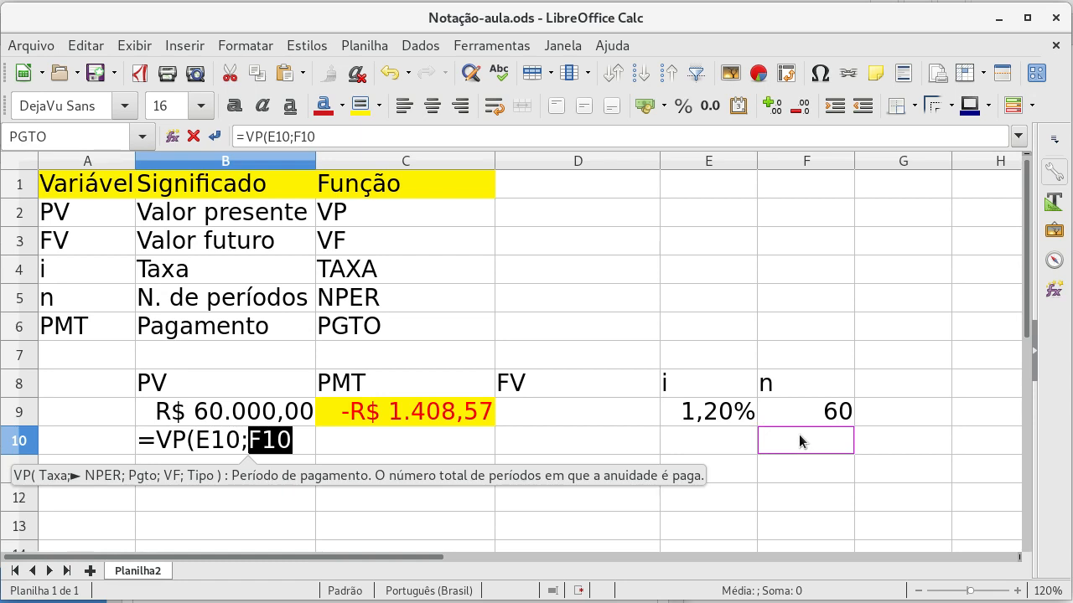
type(";")
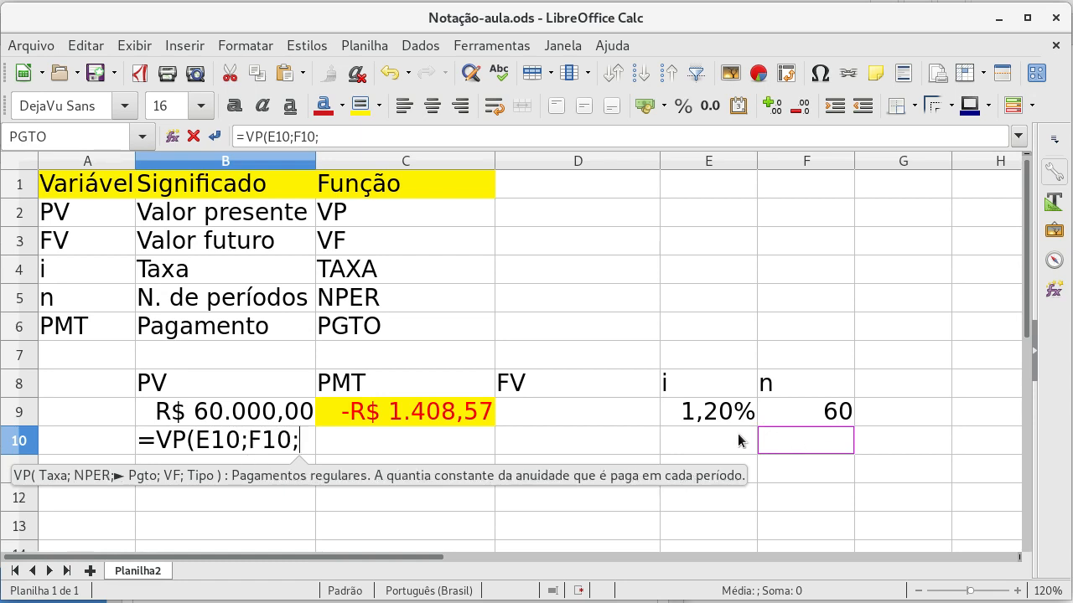
left_click(461, 442)
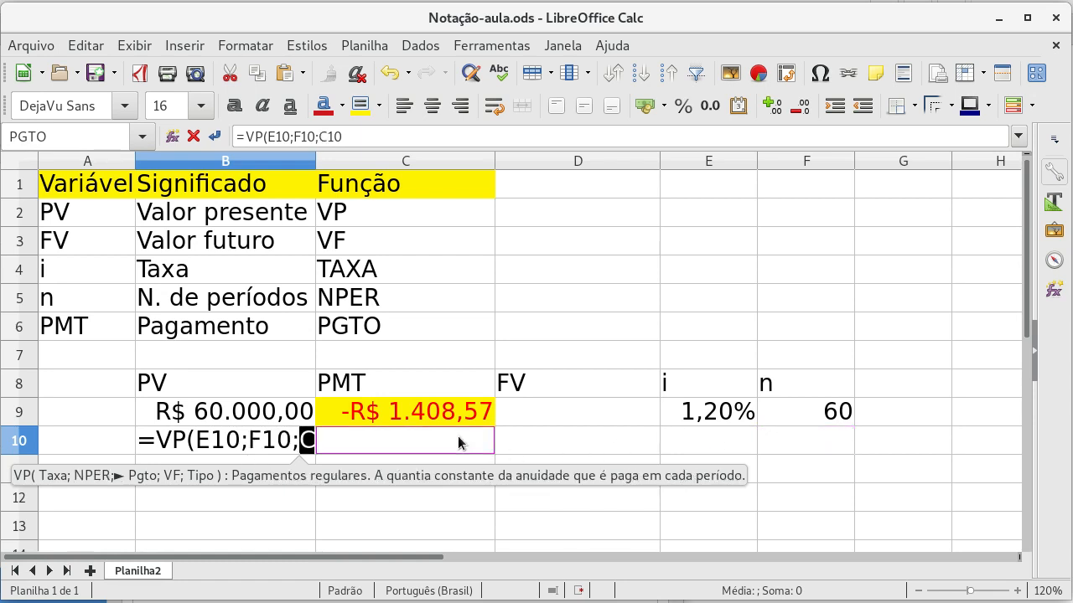
type(";")
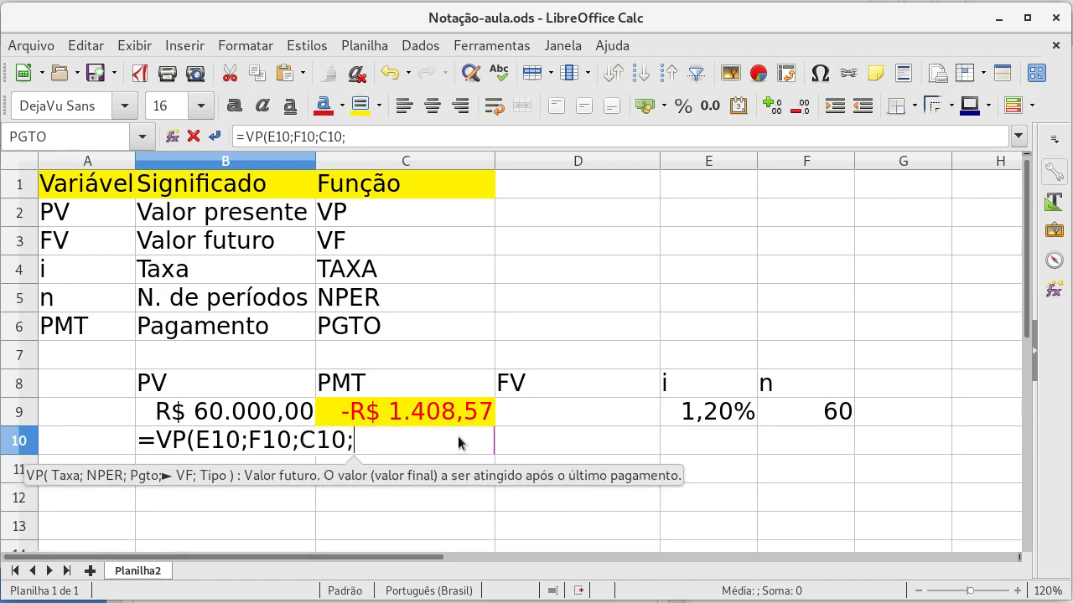
left_click(568, 444)
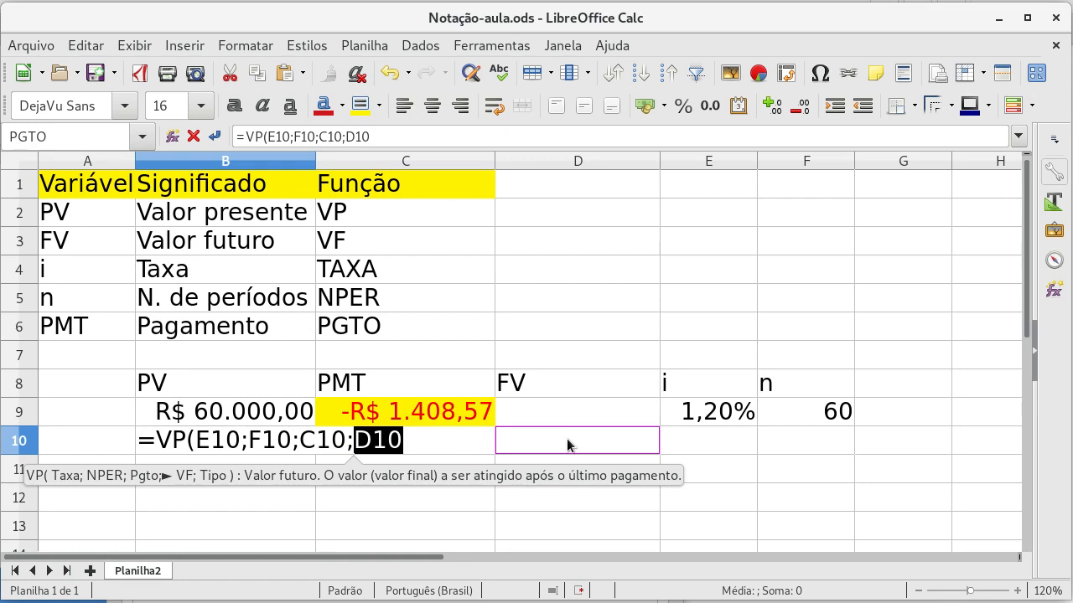
type(")")
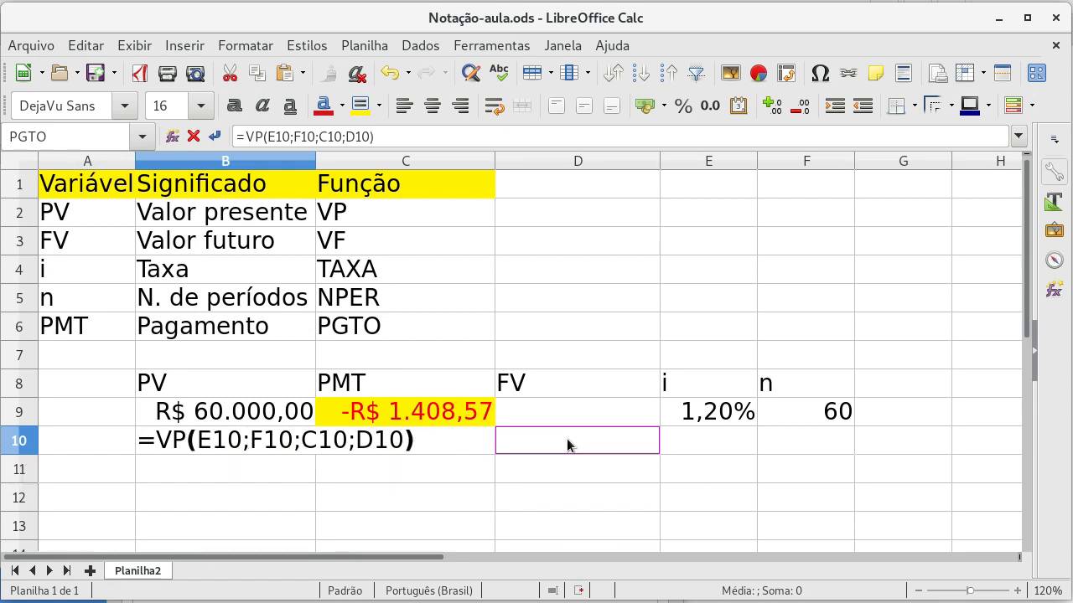
key("Return")
Step: Highlight the present value result cell B10 with a yellow background
key("Up")
key("Right")
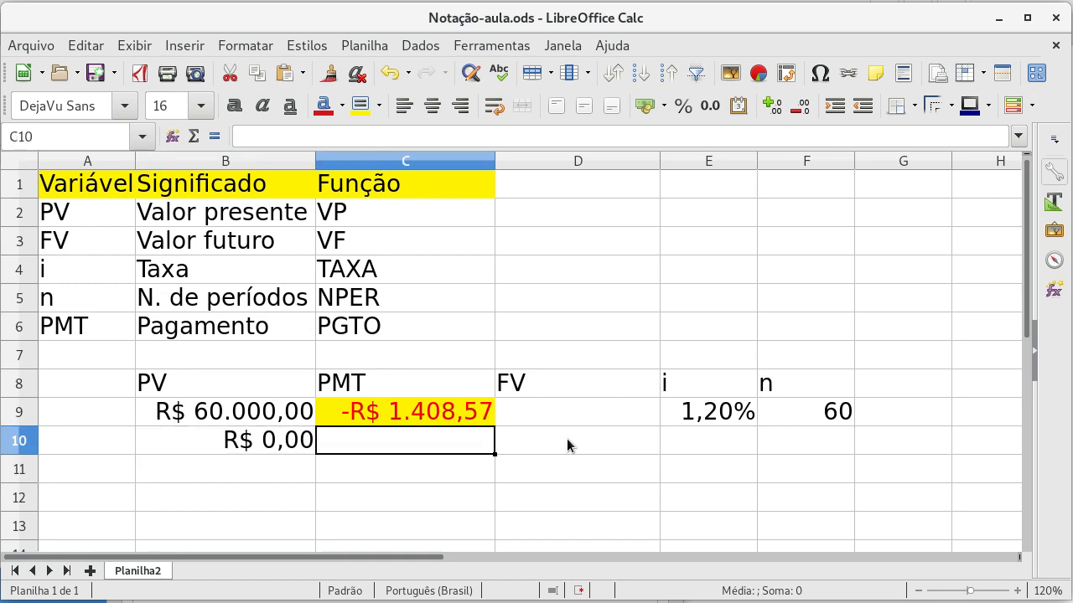
key("Left")
left_click(360, 105)
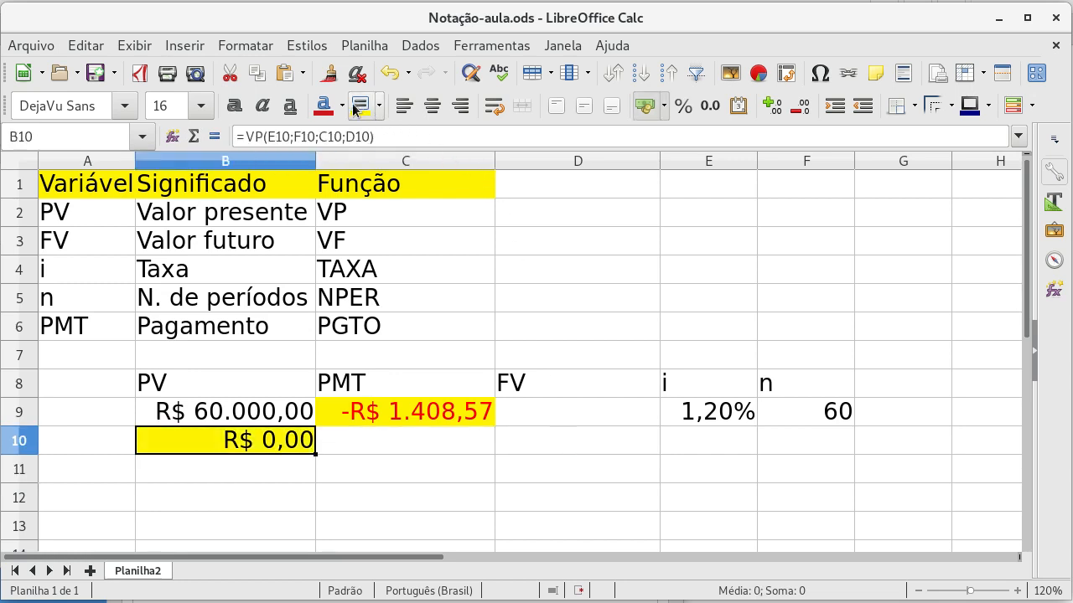
Step: Enter a payment of 1200 in the PMT cell C10
key("Right")
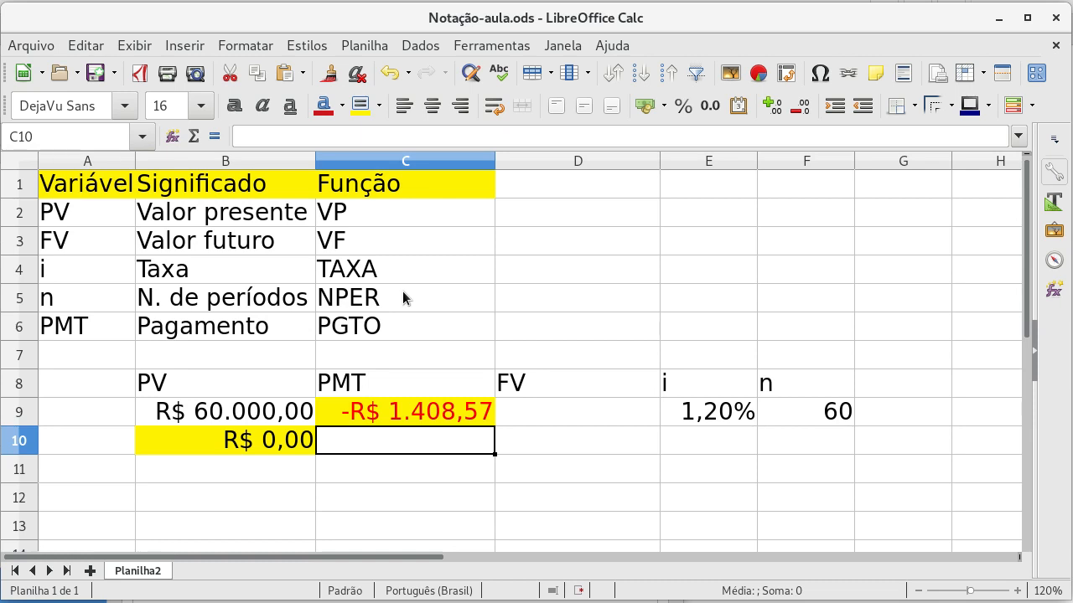
type("120")
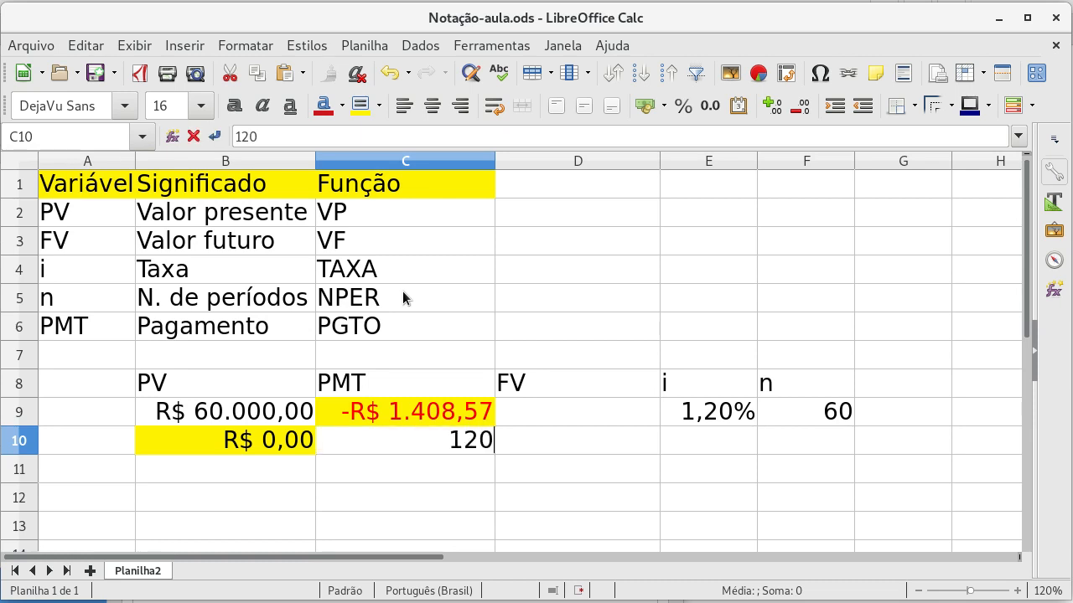
type("0")
key("Return")
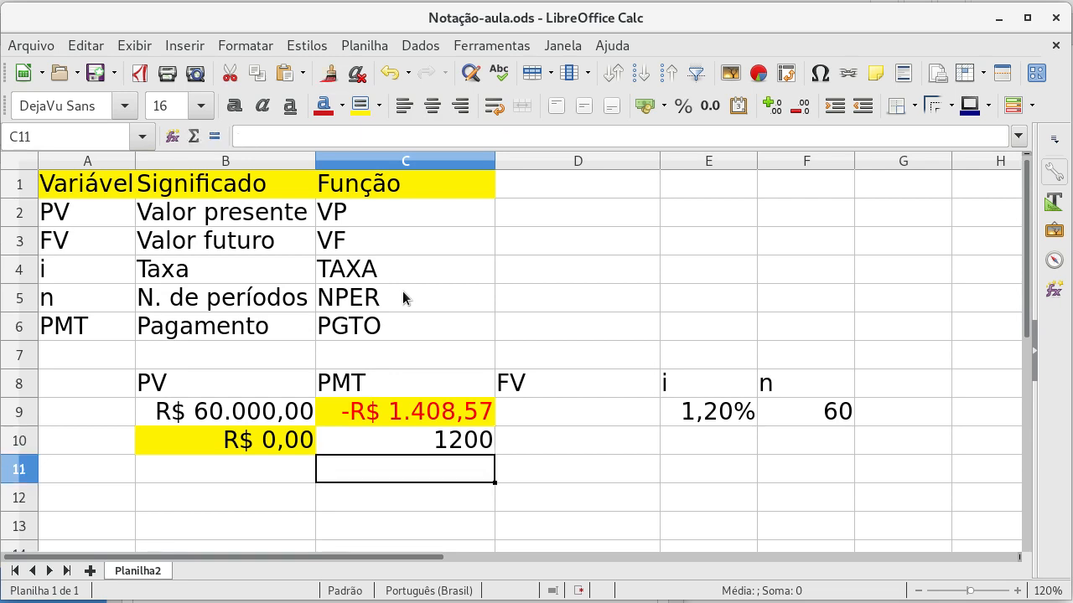
Step: Apply the currency format to cells B10:D10
key("Up")
key("Left")
key("shift+Right")
key("shift+Right")
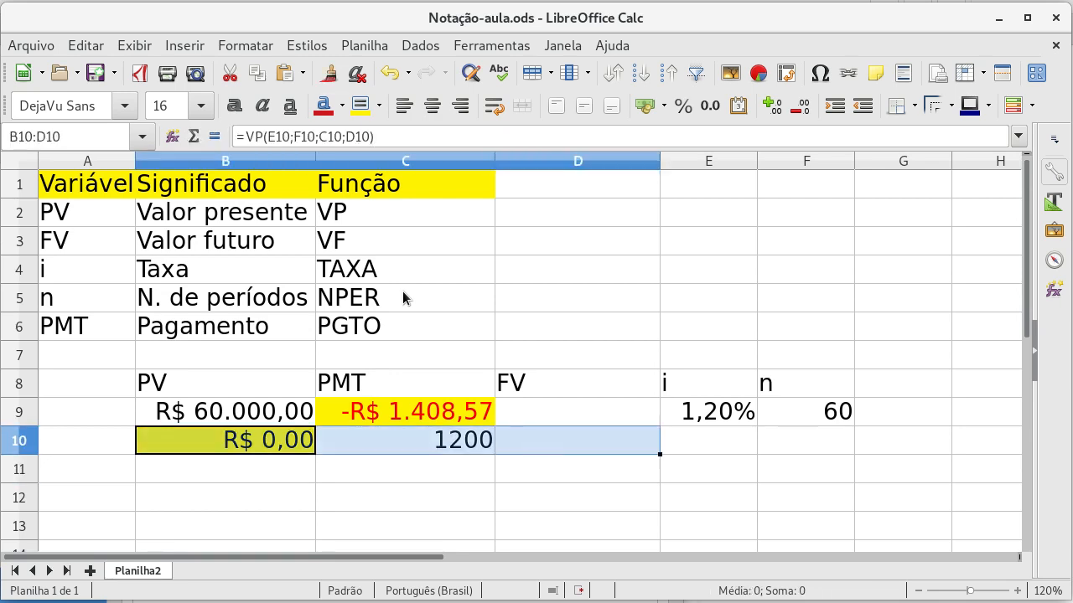
left_click(646, 105)
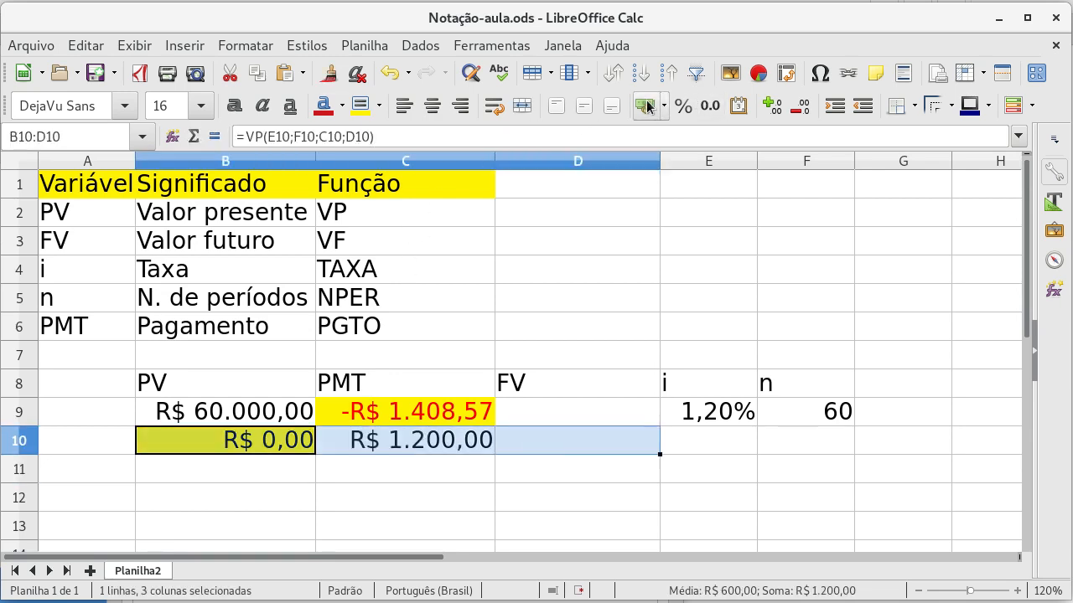
Step: Try entering the interest rate as 0,01 in the unformatted cell E10, and clear the cell again
left_click(521, 437)
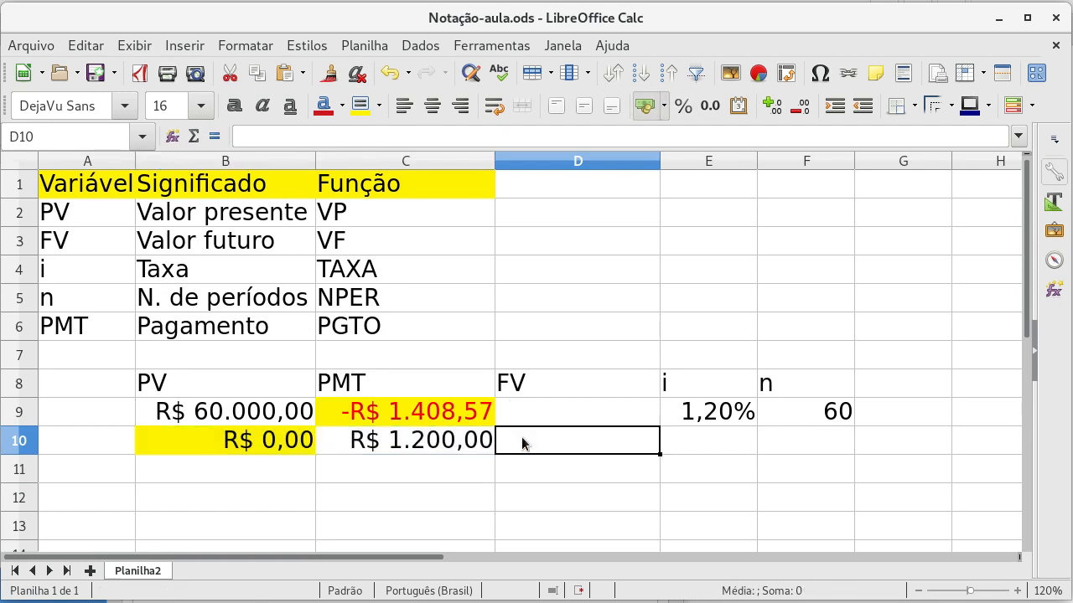
key("Left")
key("Right")
key("Right")
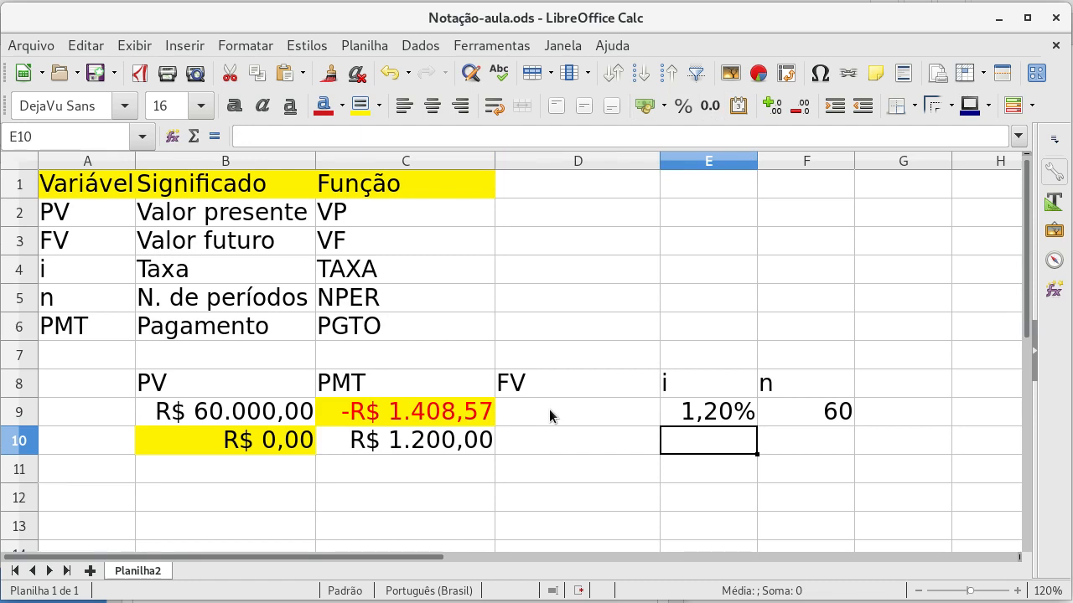
type("0,01")
key("Return")
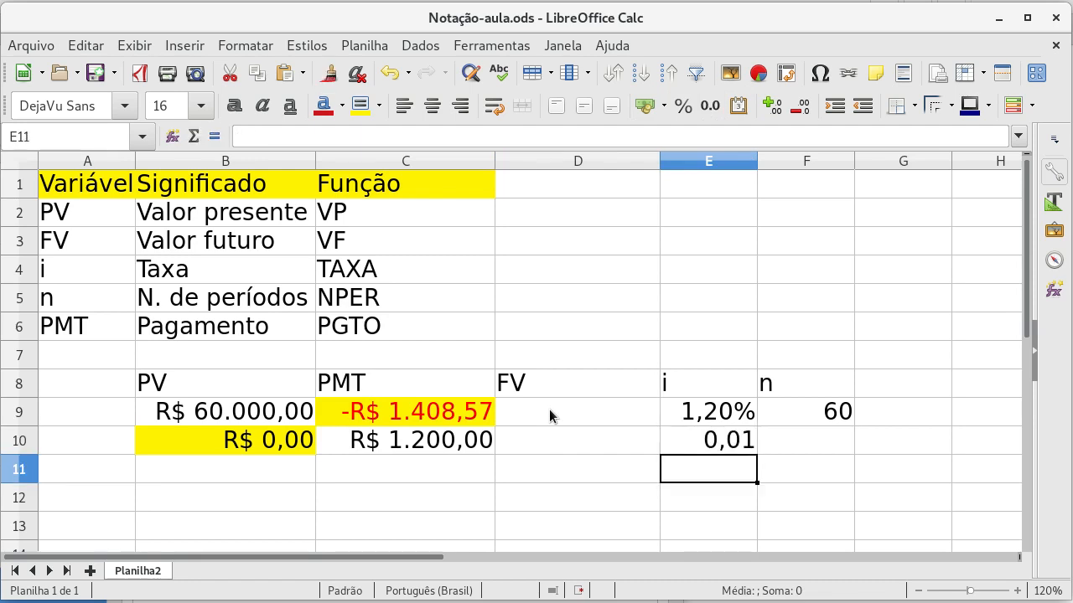
key("Up")
key("Delete")
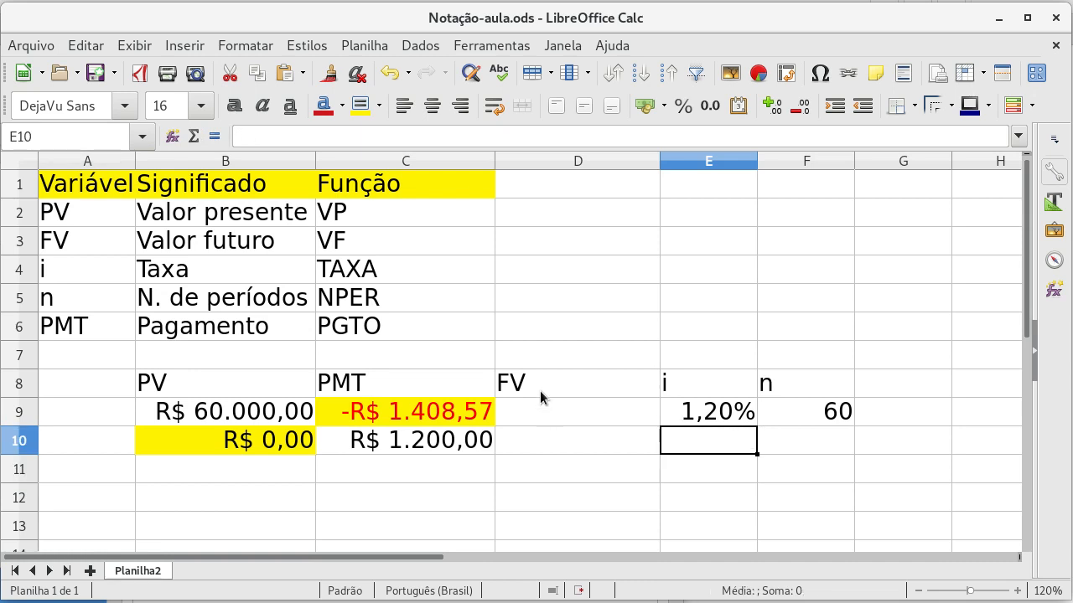
Step: Format the empty rate cell E10 as a percentage and enter 1 in it
left_click(684, 108)
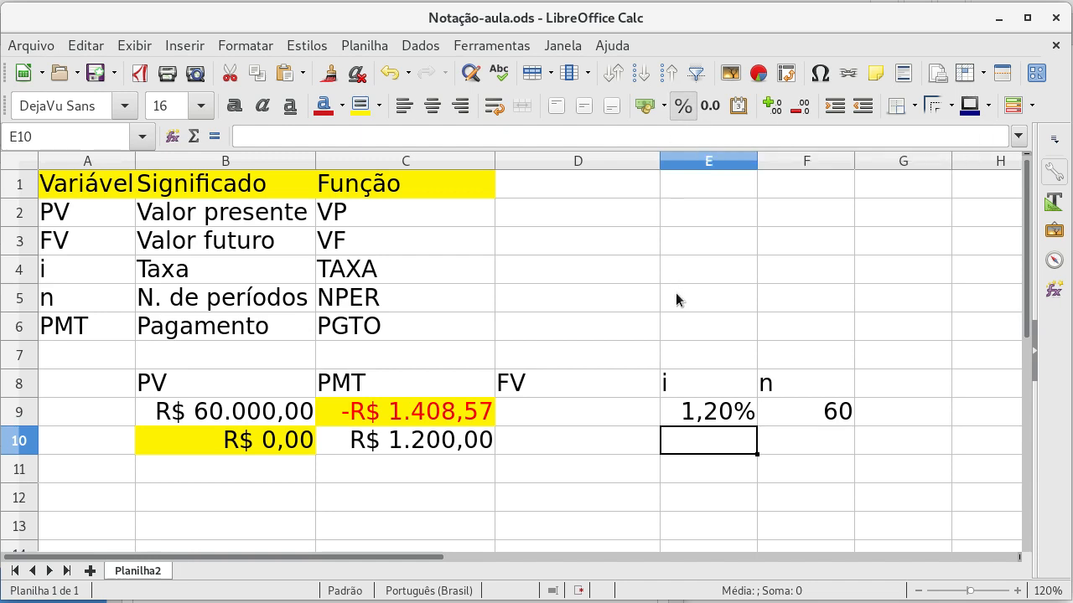
type("1")
key("Return")
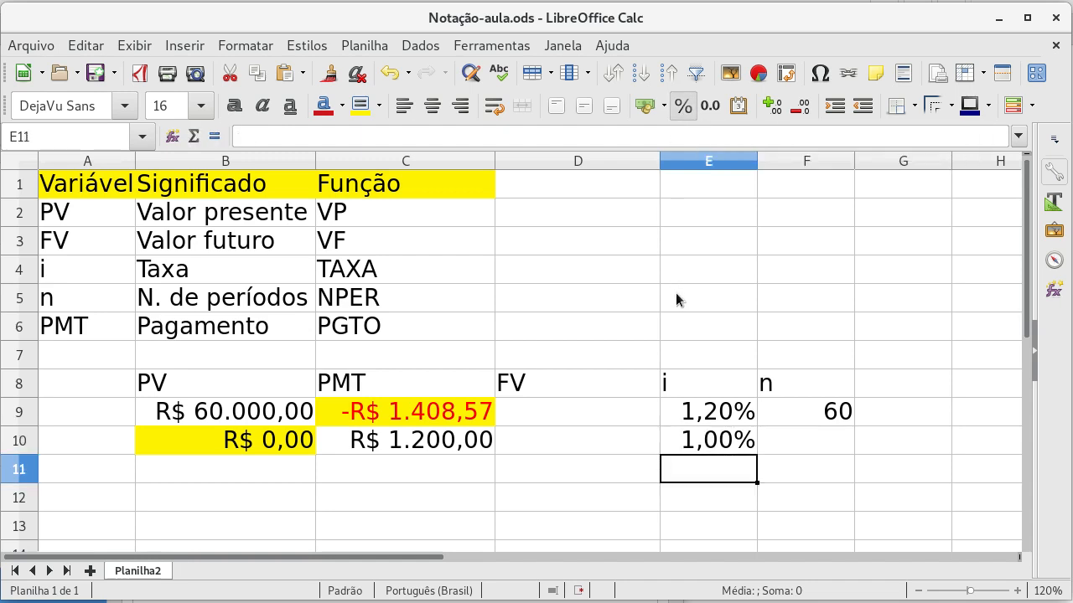
Step: Switch the rate cell E10 to the number format and clear its content
key("Up")
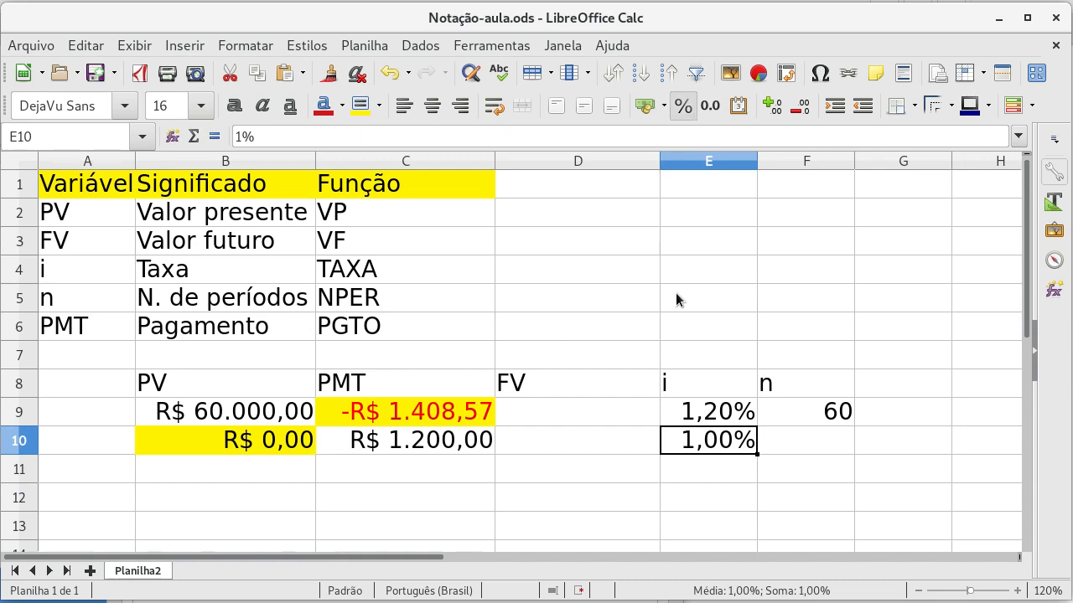
left_click(710, 105)
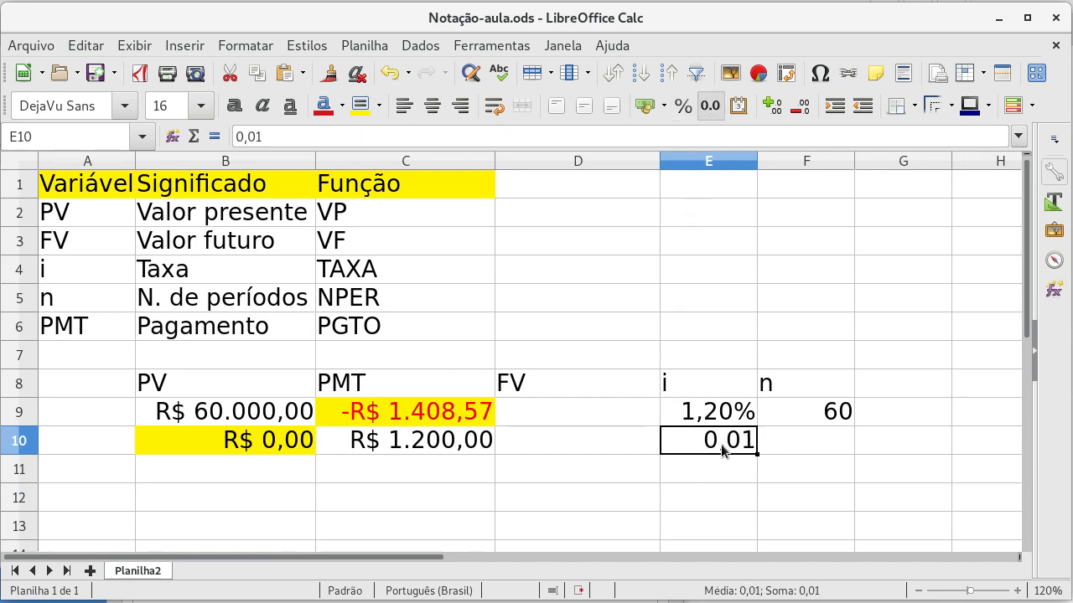
key("Delete")
key("Return")
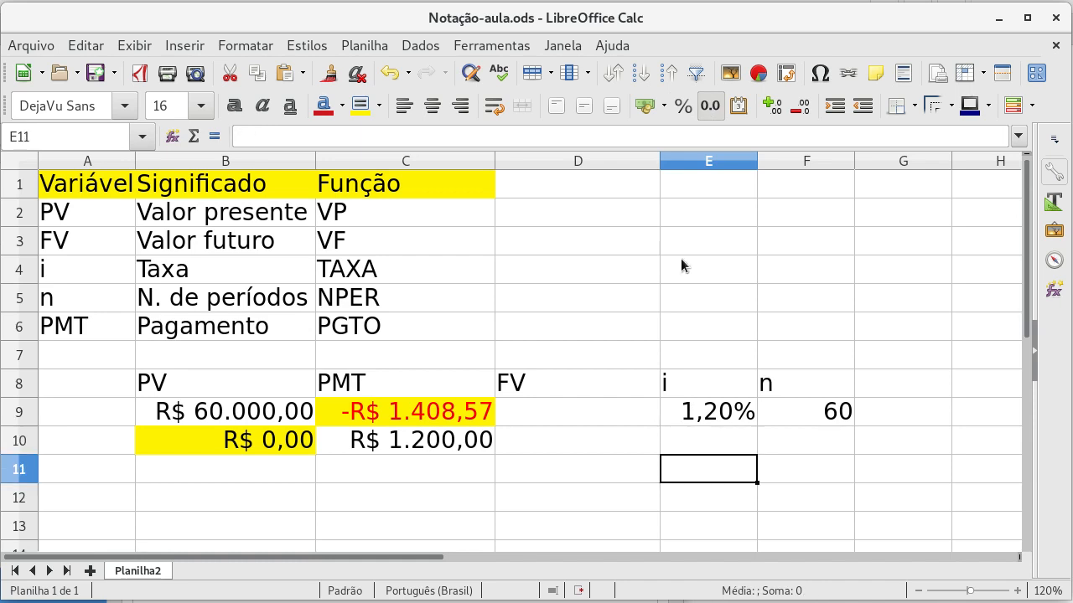
Step: Enter 1 in E10, apply the percentage format to it, and fit column E's width to its content
key("Up")
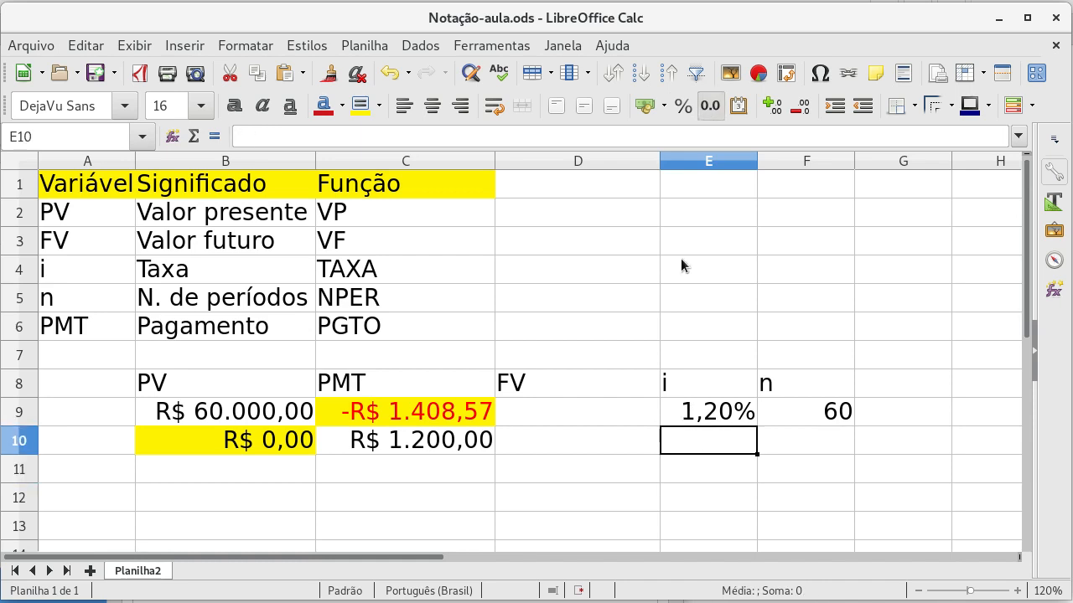
type("1")
key("Return")
key("Up")
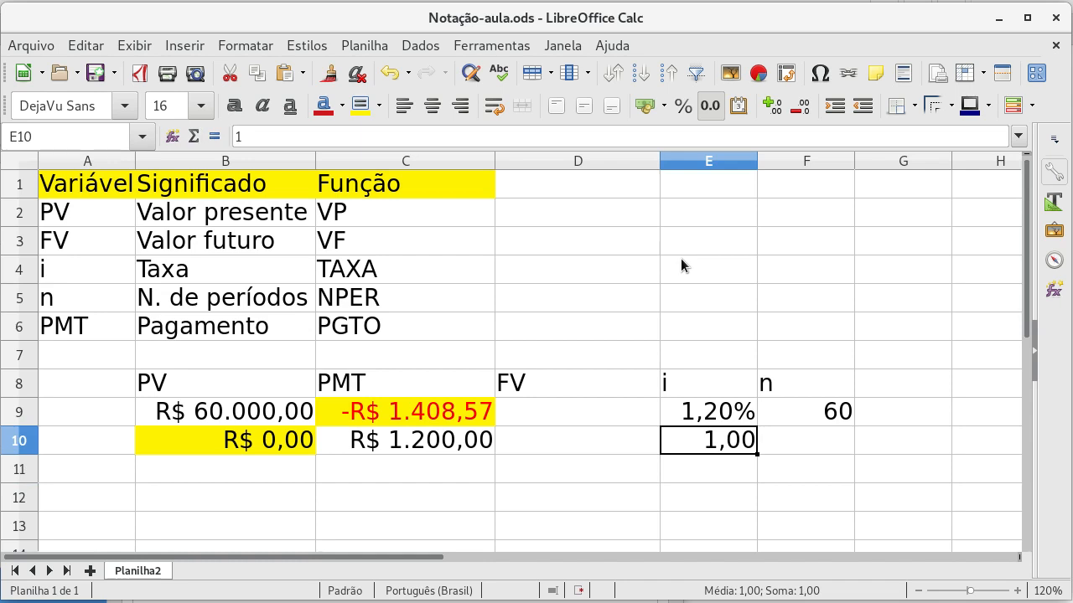
left_click(683, 108)
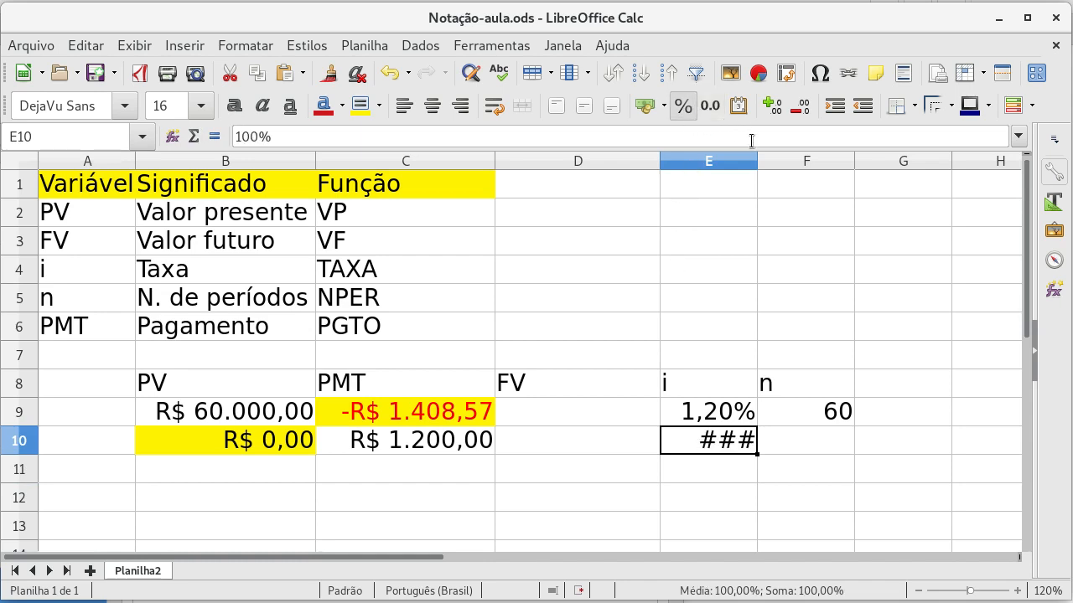
double_click(756, 157)
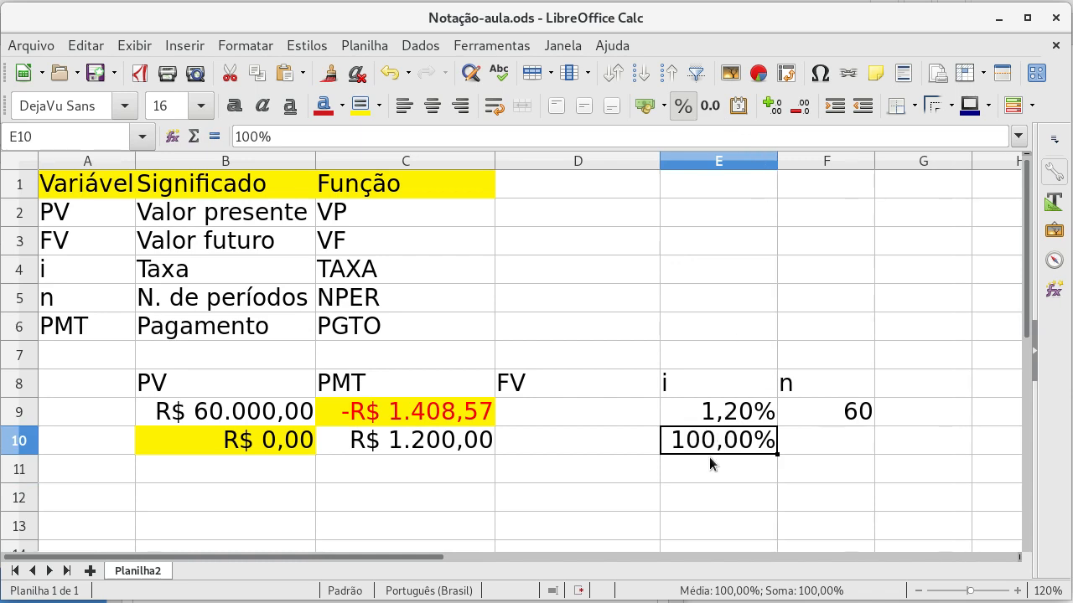
Step: Clear the 100% rate from E10 and enter 1 in the percentage-formatted cell
left_click(706, 467)
left_click(705, 447)
key("Delete")
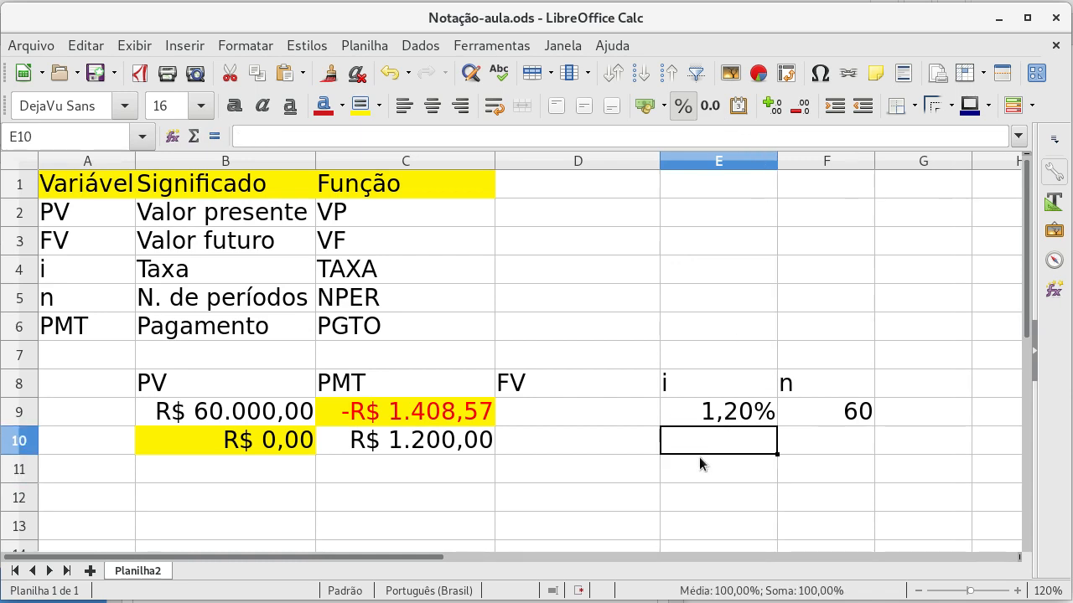
type("1")
key("Return")
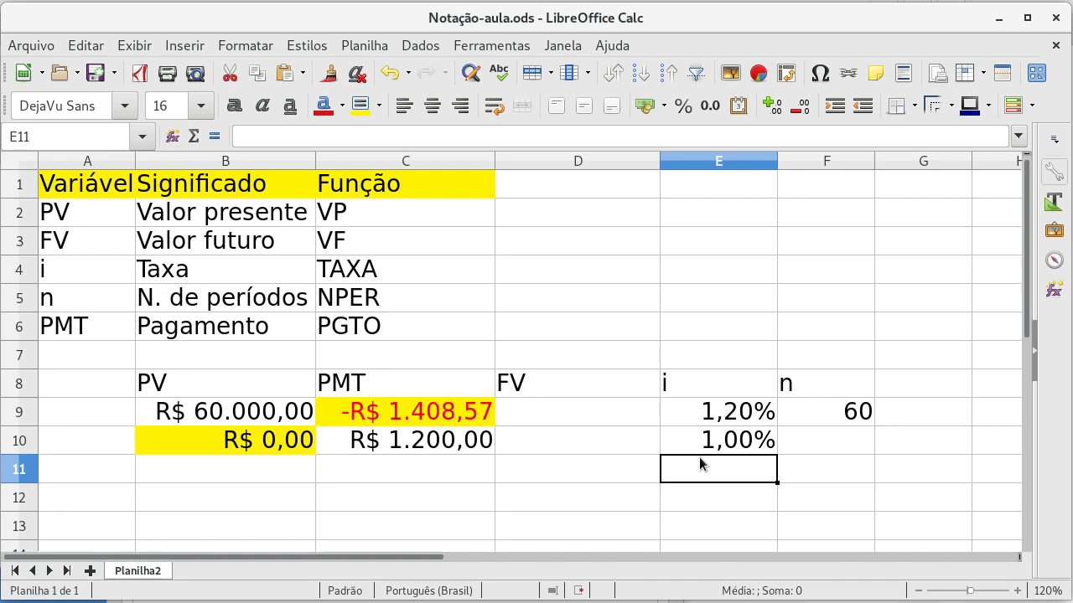
Step: Enter 60 as the number of periods in F10
left_click(781, 443)
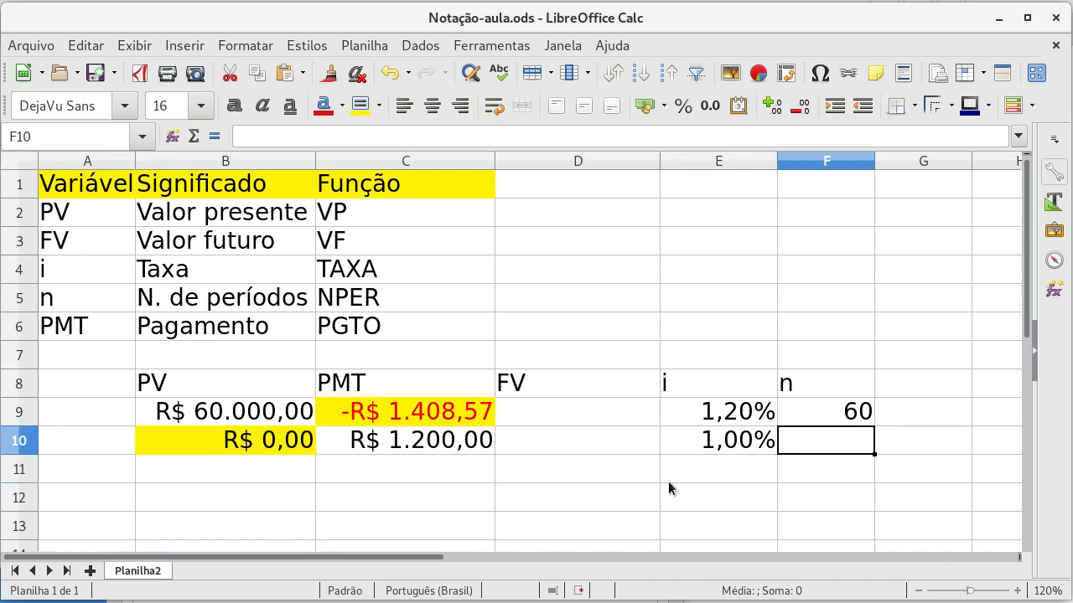
type("60")
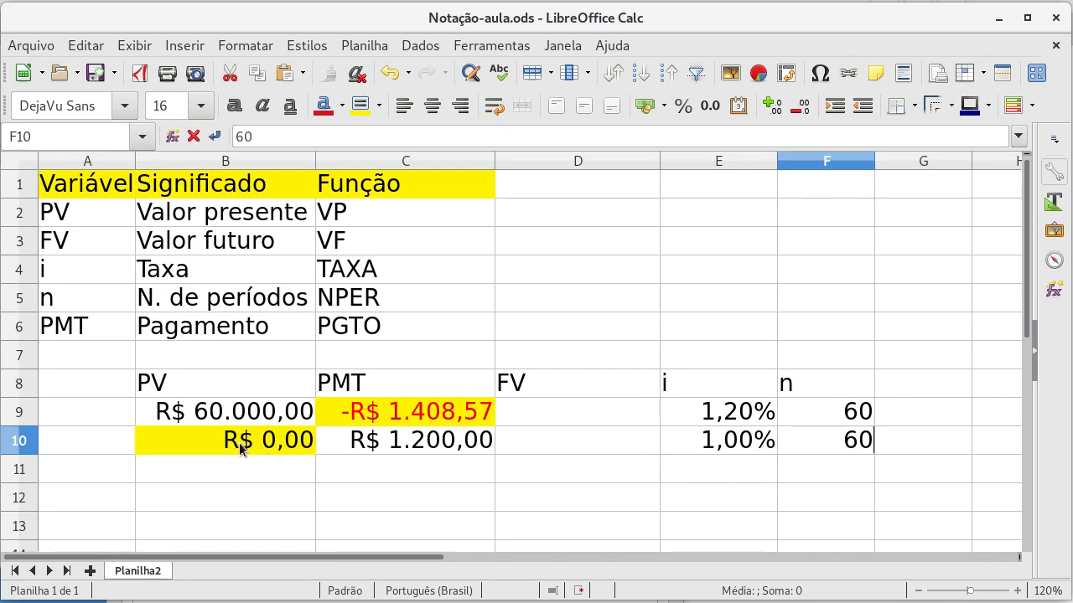
key("Return")
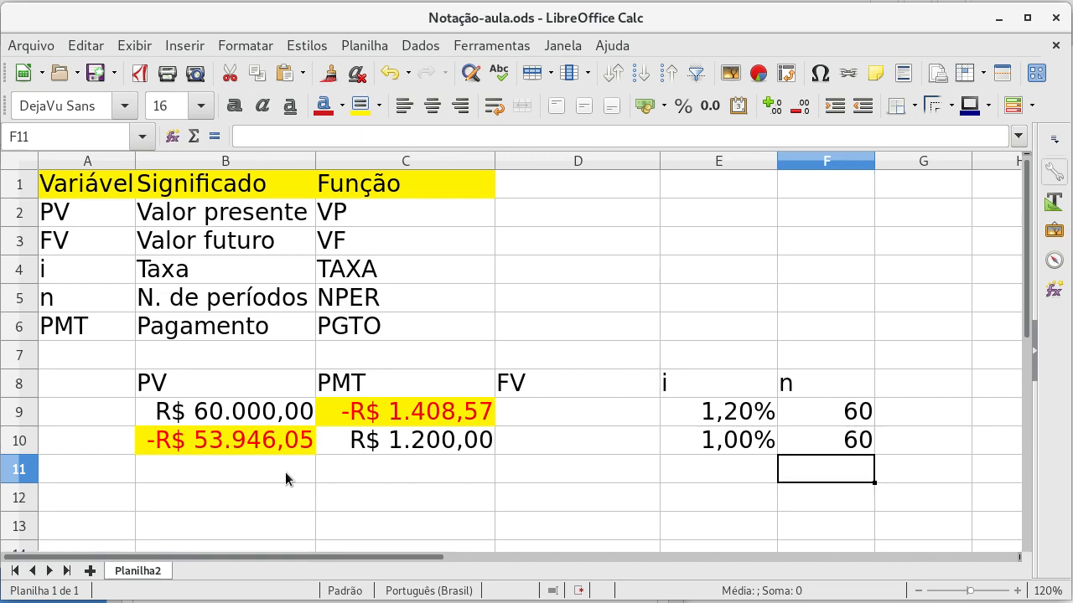
Step: Set the payment in C10 to the negative amount -1200 and select the present value result in B10
key("Up")
key("Left")
key("Left")
key("Left")
key("Left")
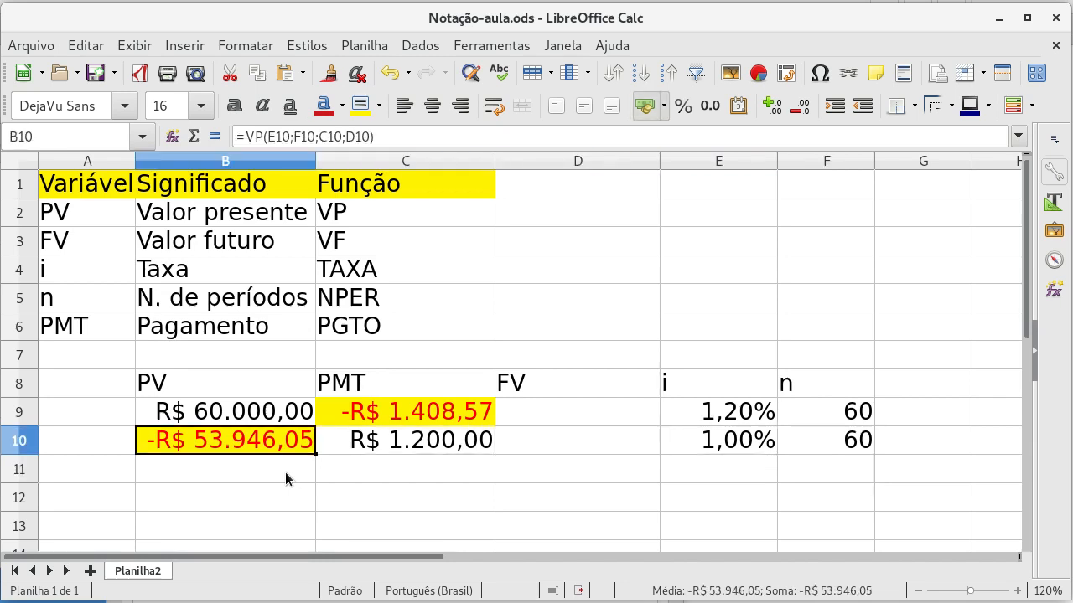
key("Right")
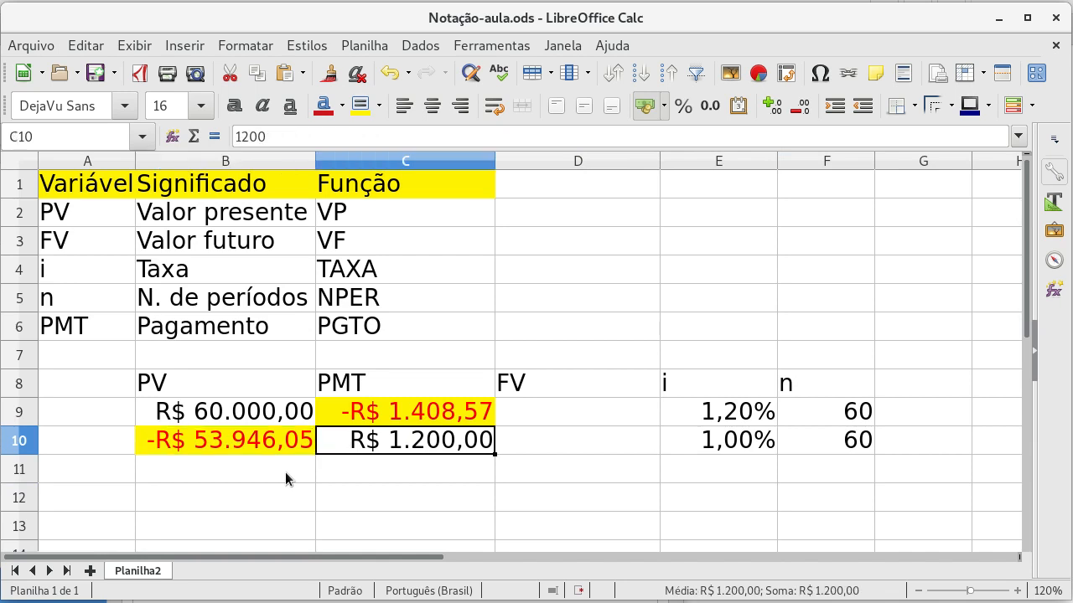
type("-")
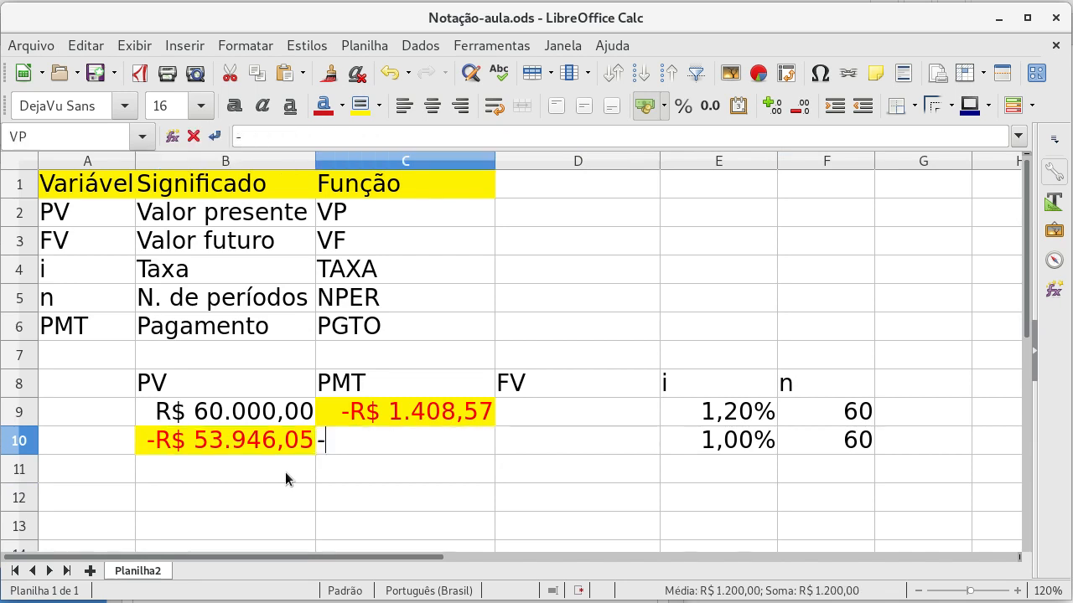
type("R$ 1.200")
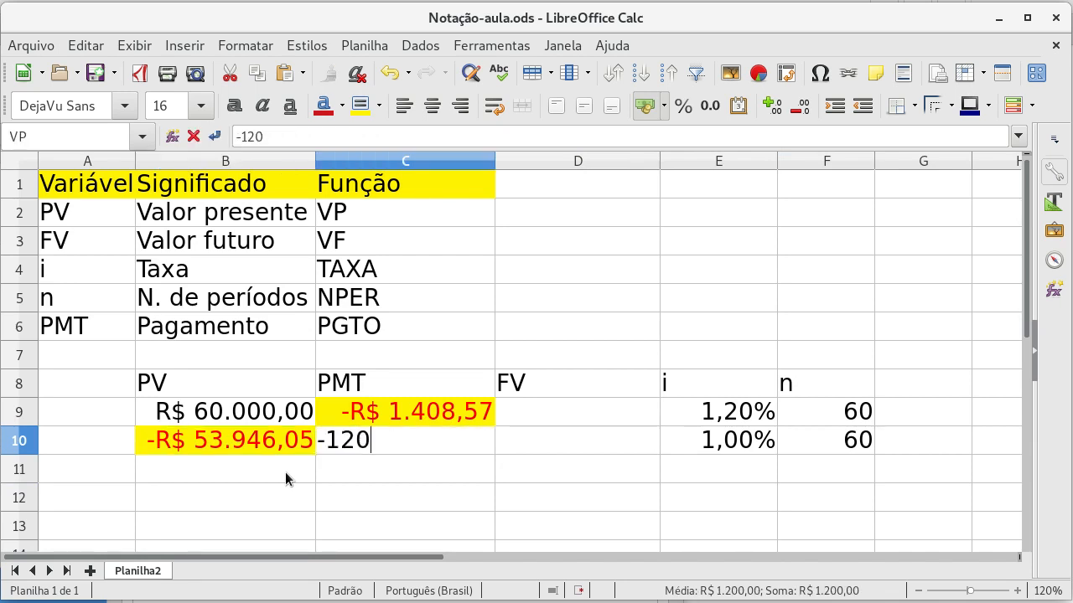
key("Return")
key("Up")
key("Left")
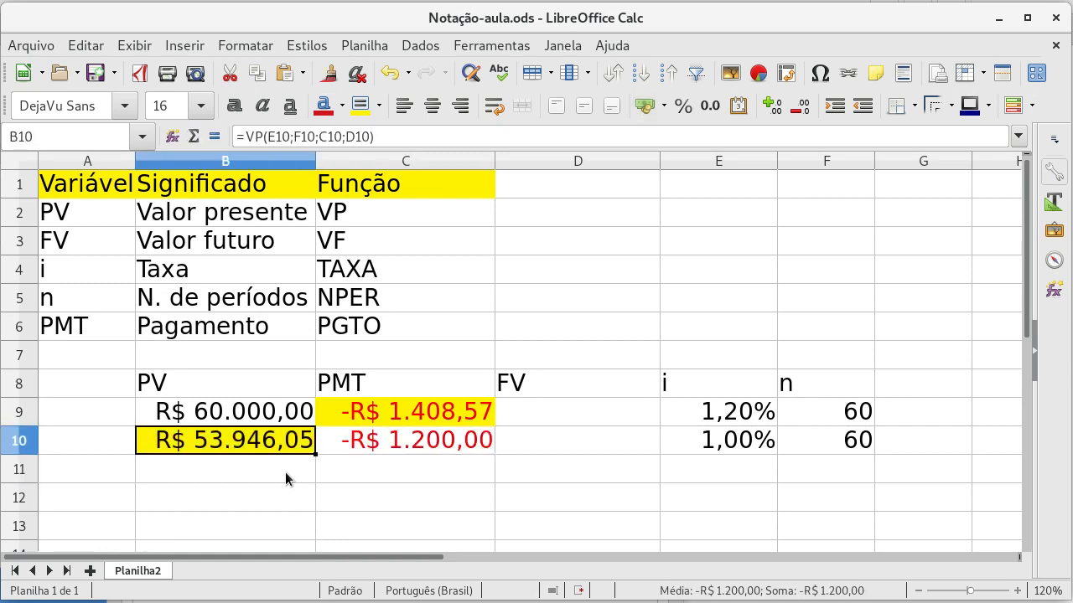
Step: Examine the payment, rate and period cells in row 10 against the VP formula in B10
key("Right")
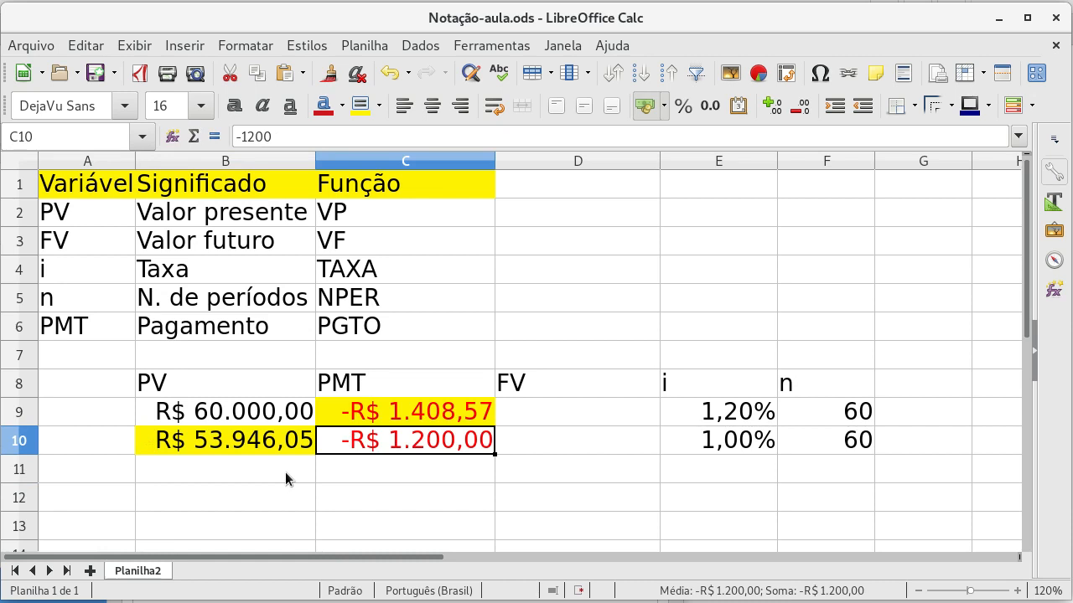
key("Right")
key("Right")
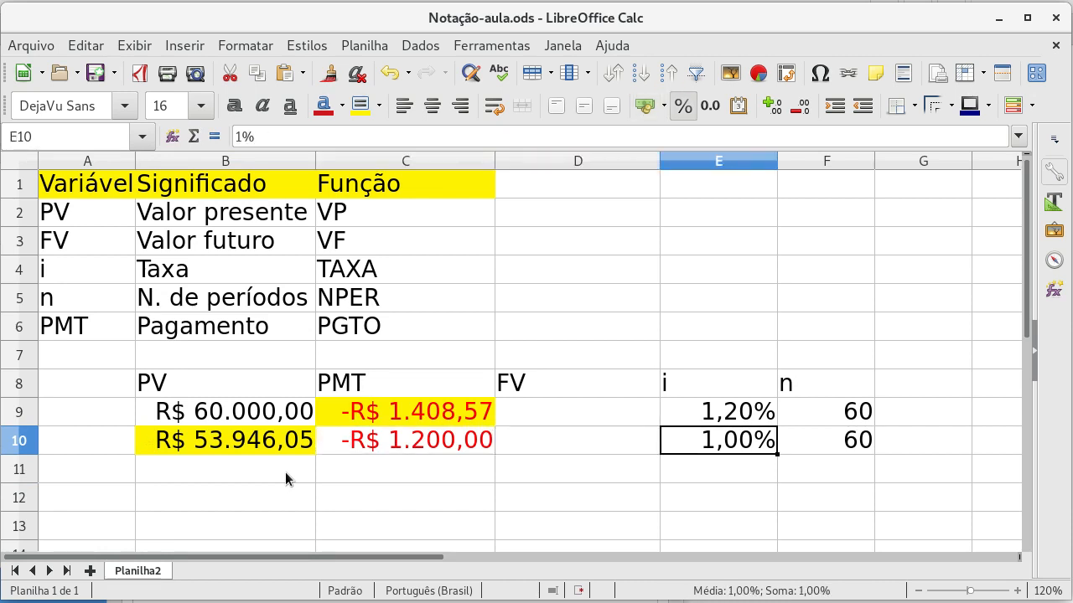
key("Right")
key("Left")
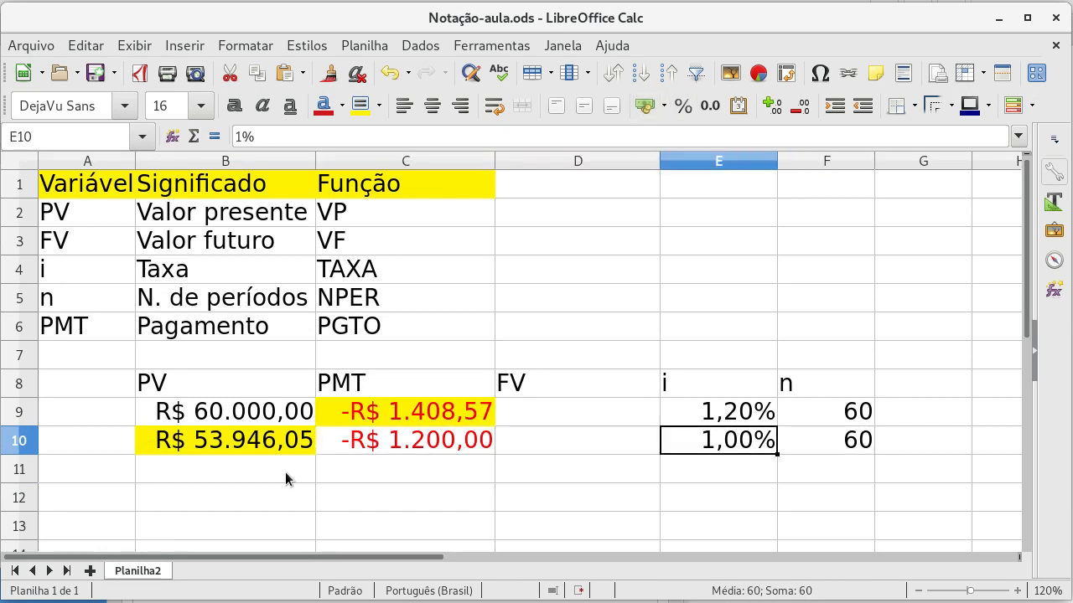
key("Left")
key("Left")
key("Left")
key("Right")
key("Left")
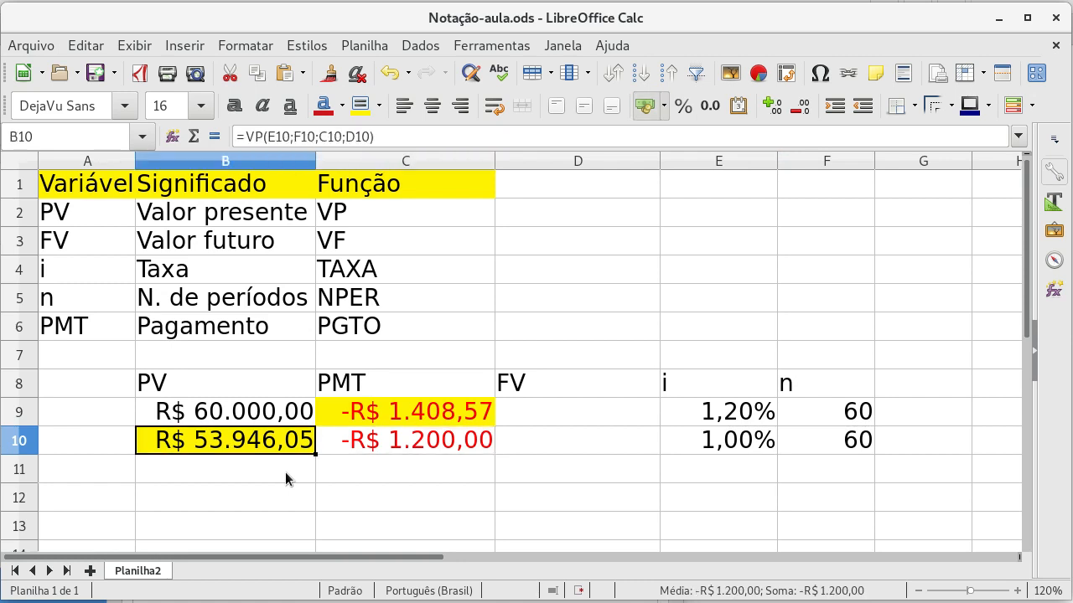
key("Right")
key("Right")
key("Right")
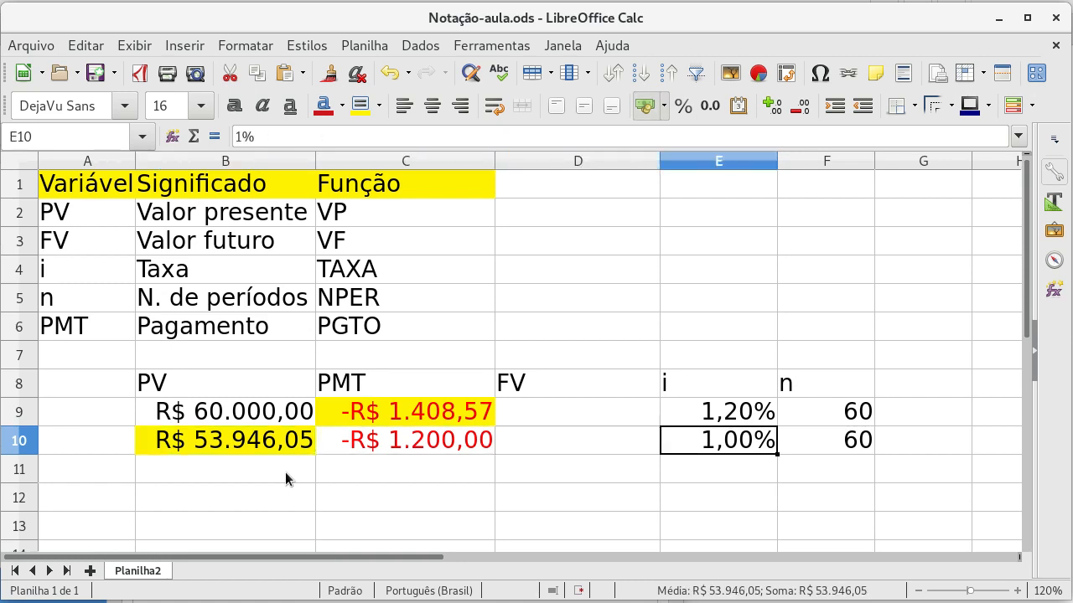
key("Left")
Step: Compare the PGTO formula in C9 with the VP formula in B10 and the payment in C10
key("Left")
key("Left")
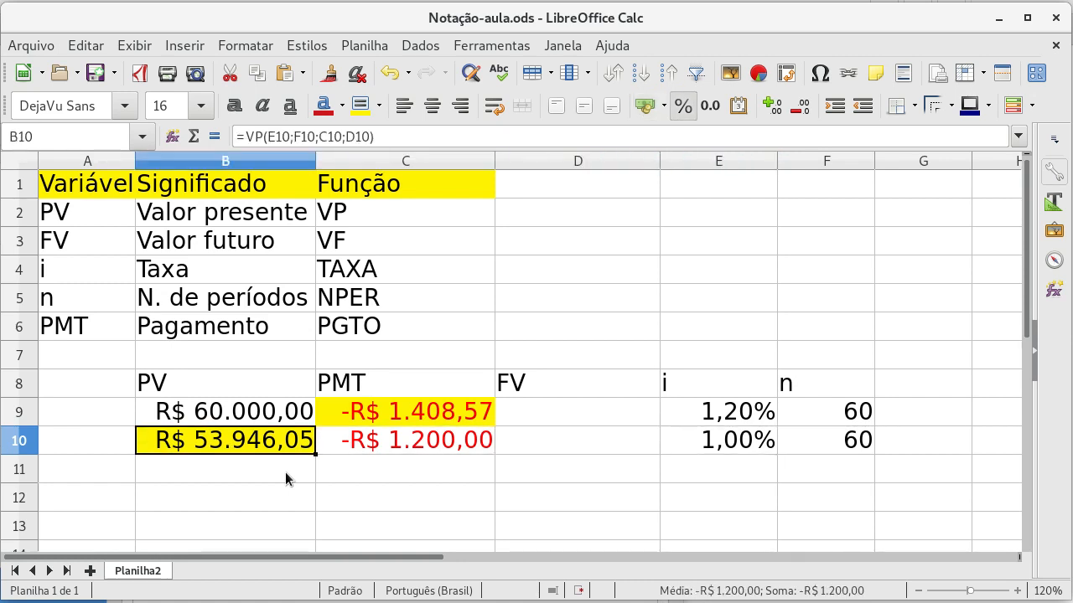
key("Right")
key("Up")
key("Left")
key("Down")
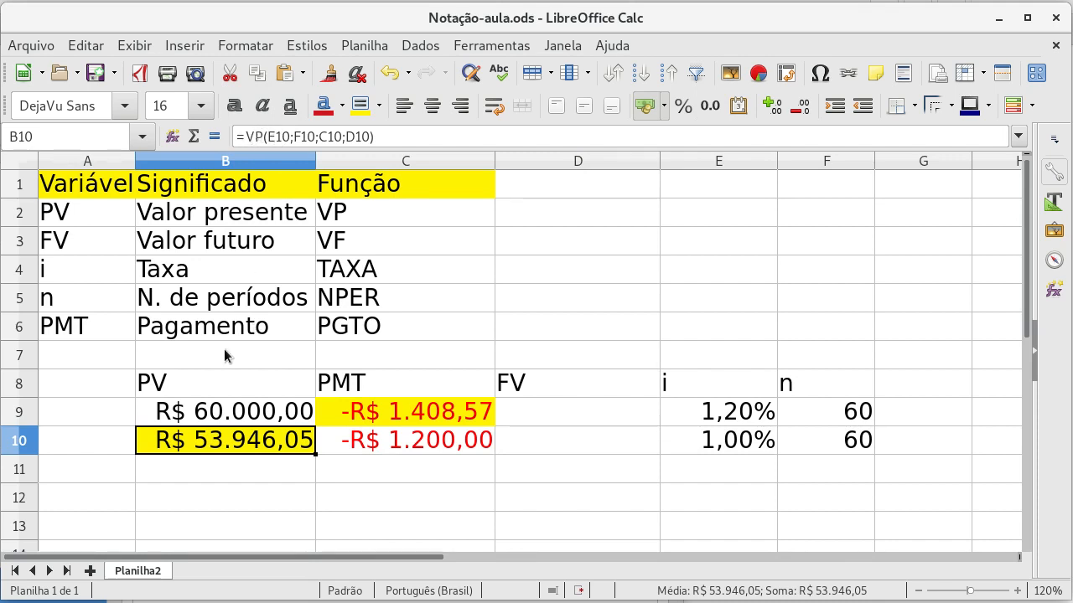
key("Up")
key("Right")
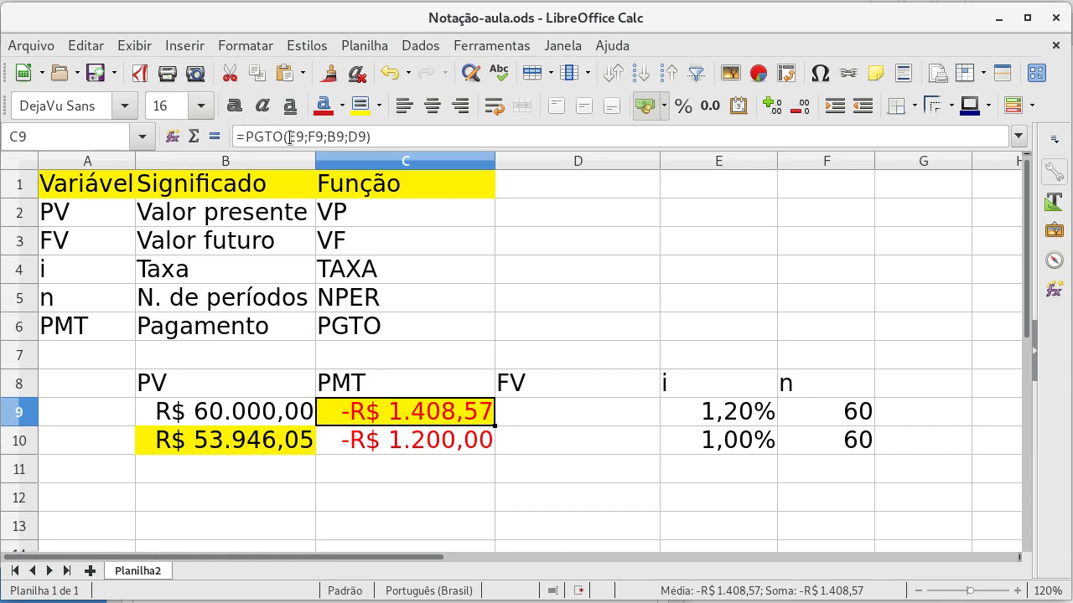
left_click(233, 453)
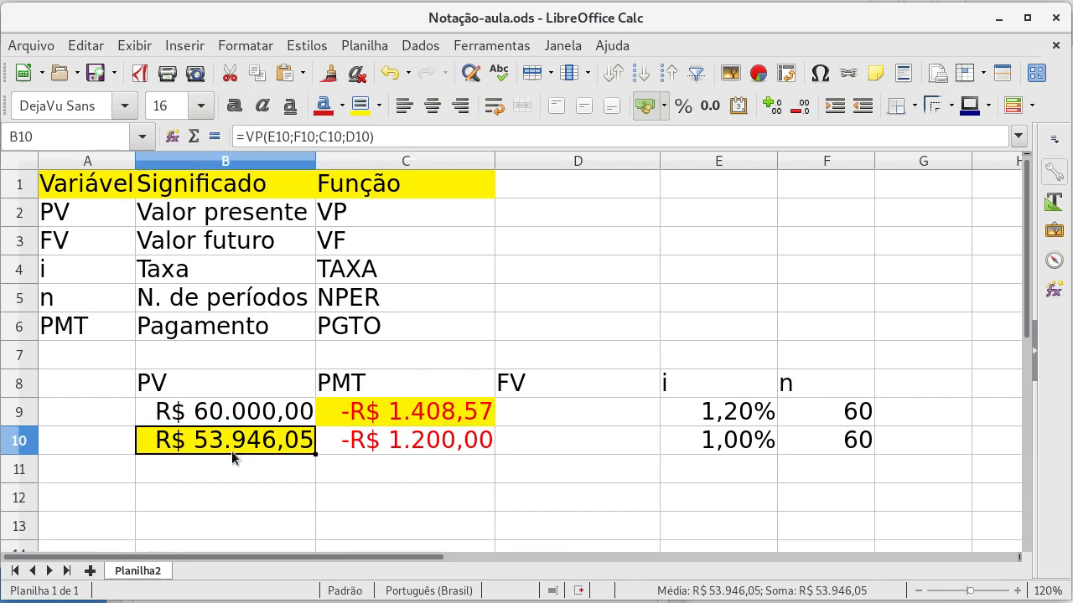
left_click(363, 444)
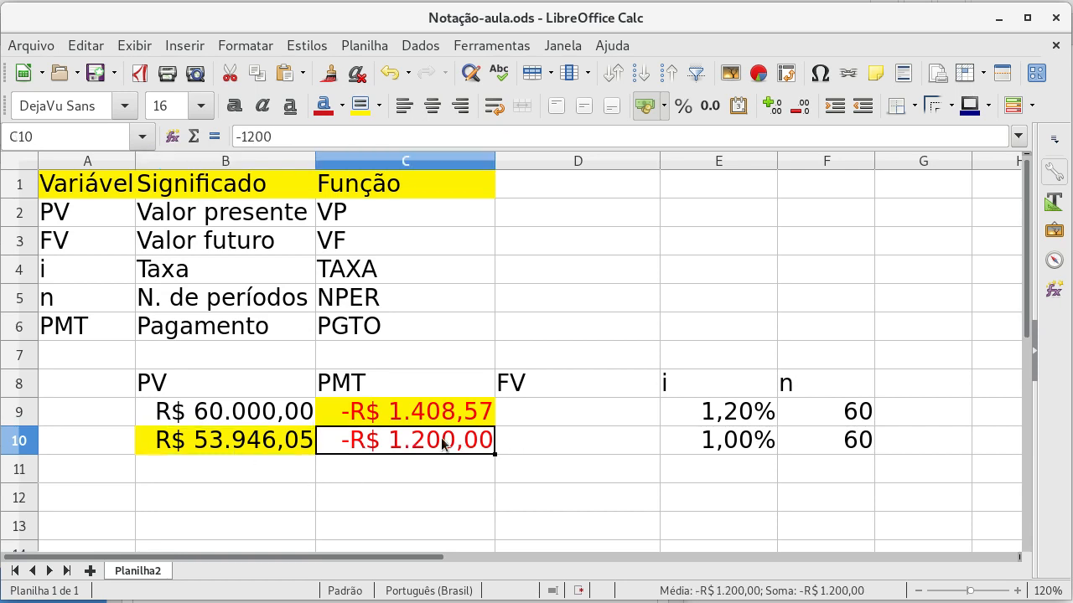
Step: Set the interest rate in E10 to 1,2%
left_click(681, 446)
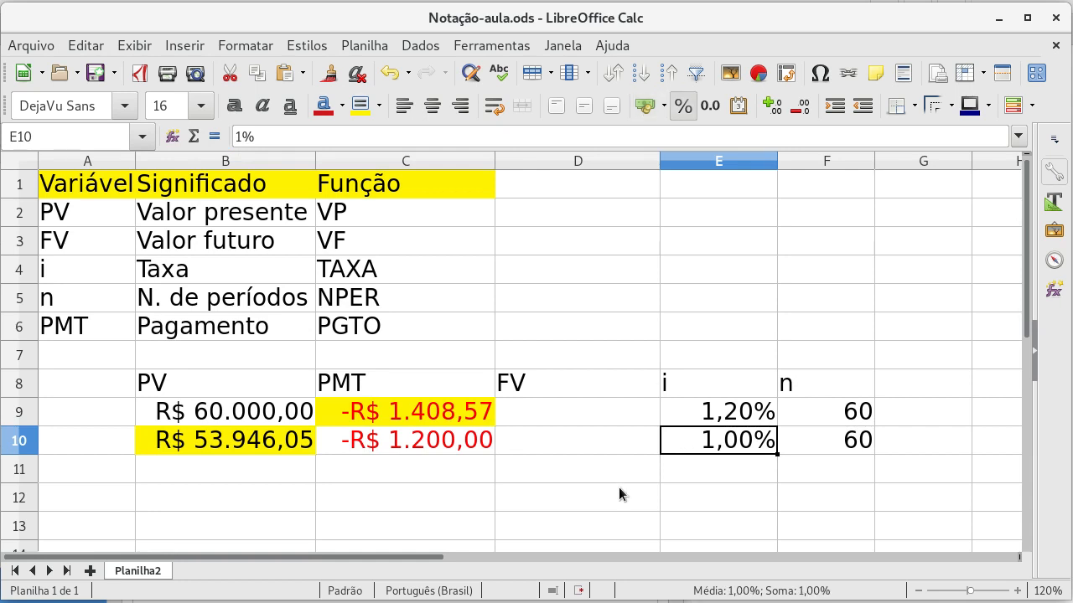
type("1,2")
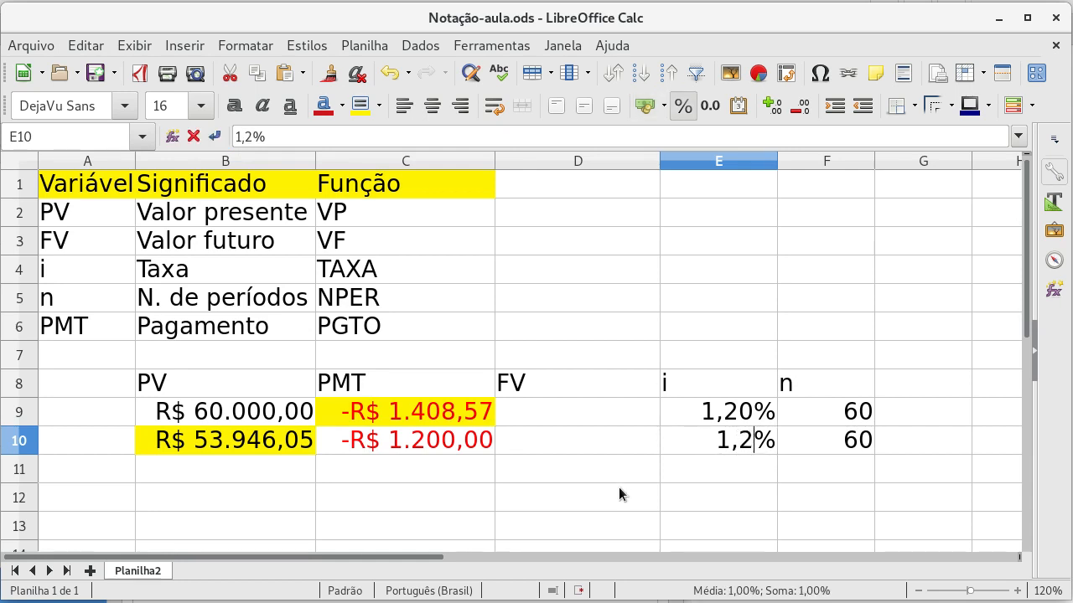
key("Return")
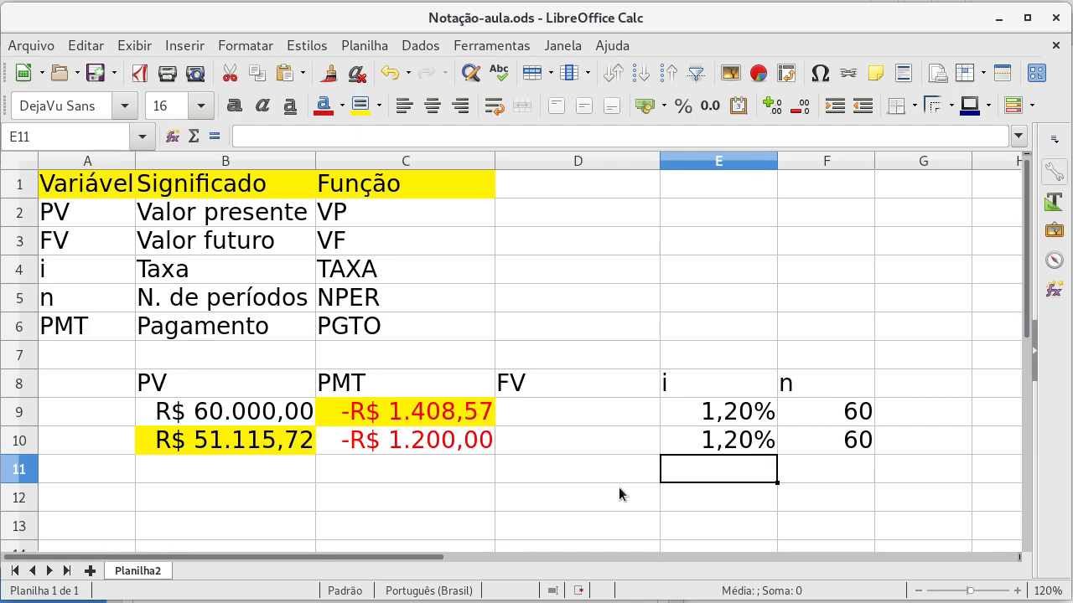
key("Left")
key("Left")
key("Left")
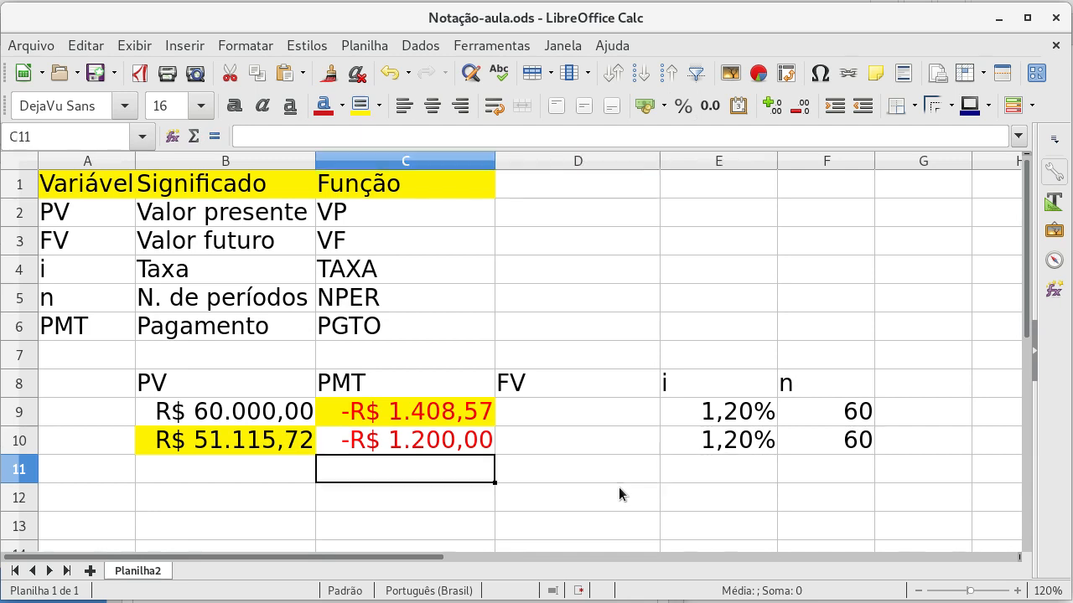
key("Right")
key("Right")
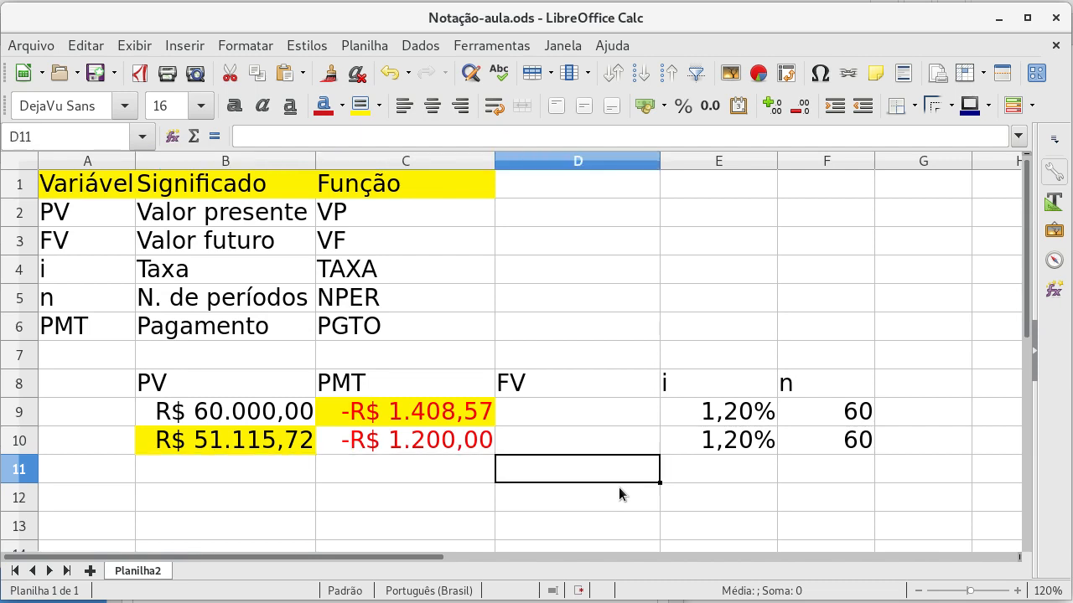
Step: Set the interest rate in E10 to 0,8%
key("Right")
key("Up")
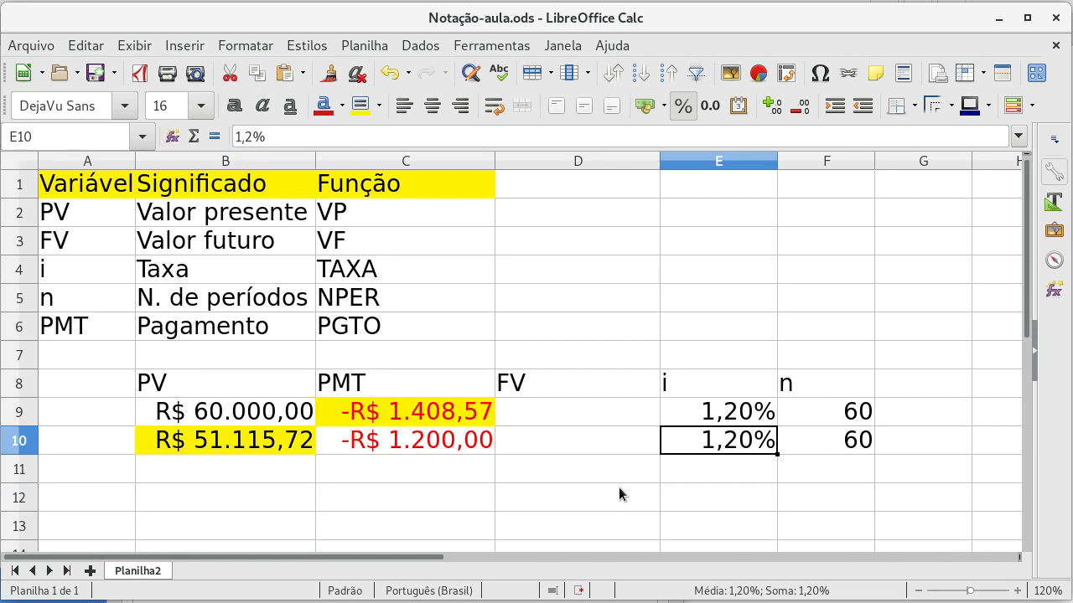
type("0,8")
key("Return")
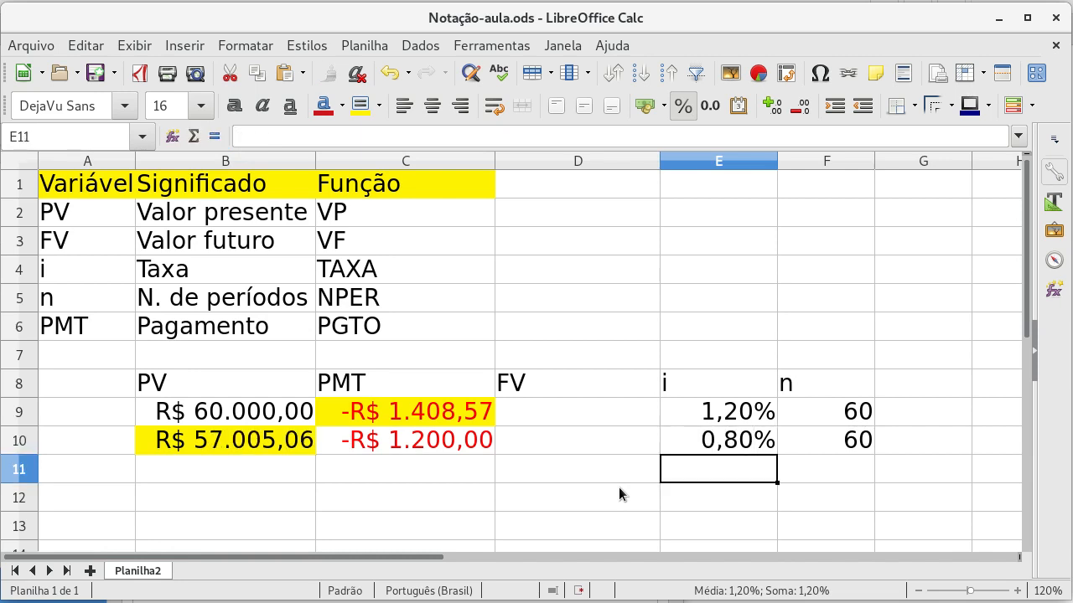
Step: Set the interest rate in E10 back to 1%
key("Up")
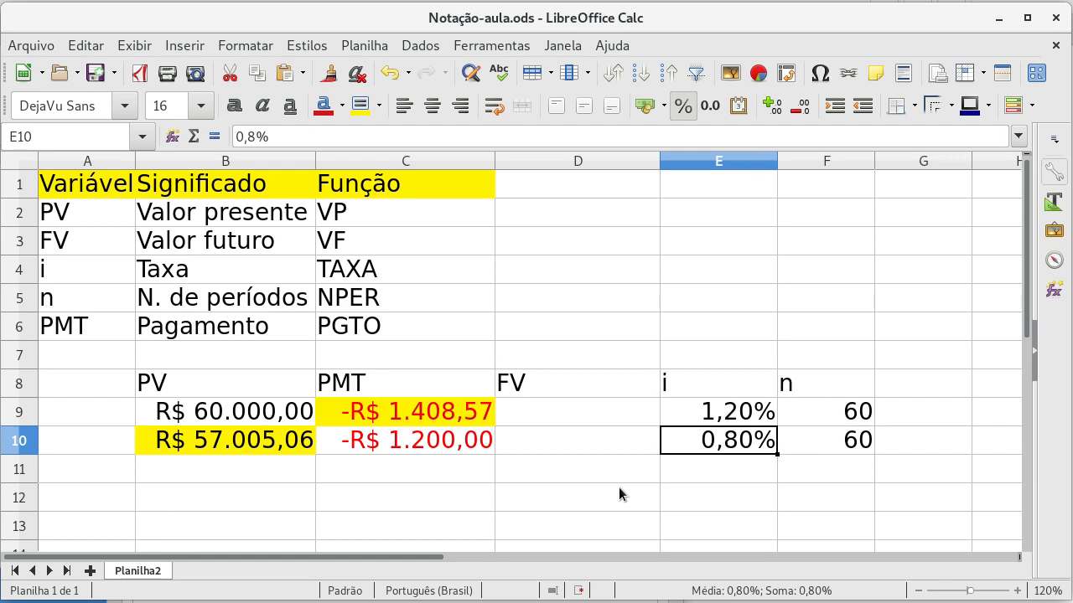
type("1")
key("Return")
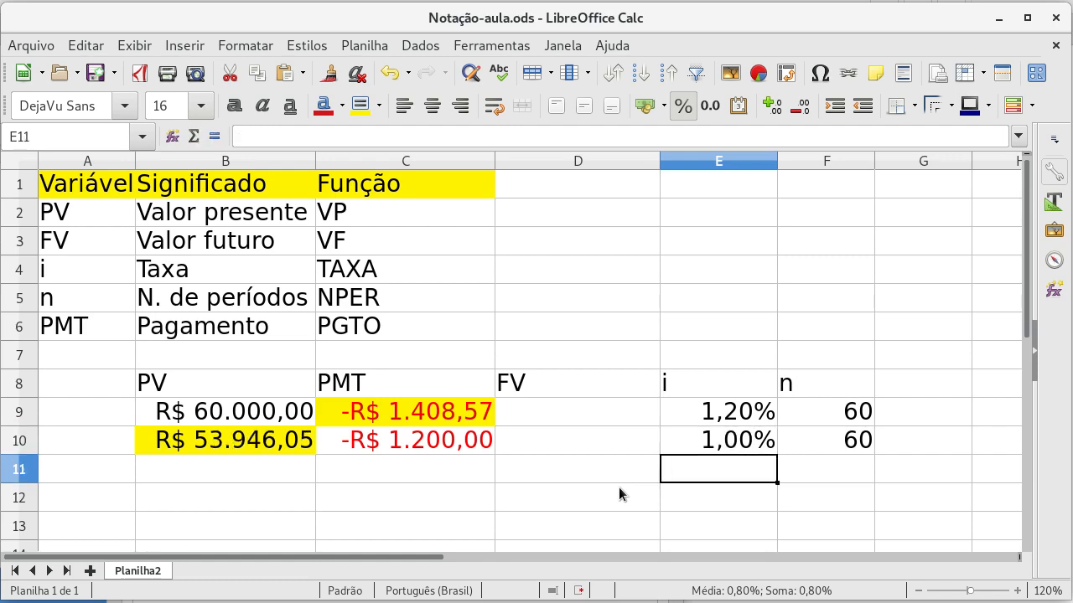
key("Left")
key("Left")
key("Left")
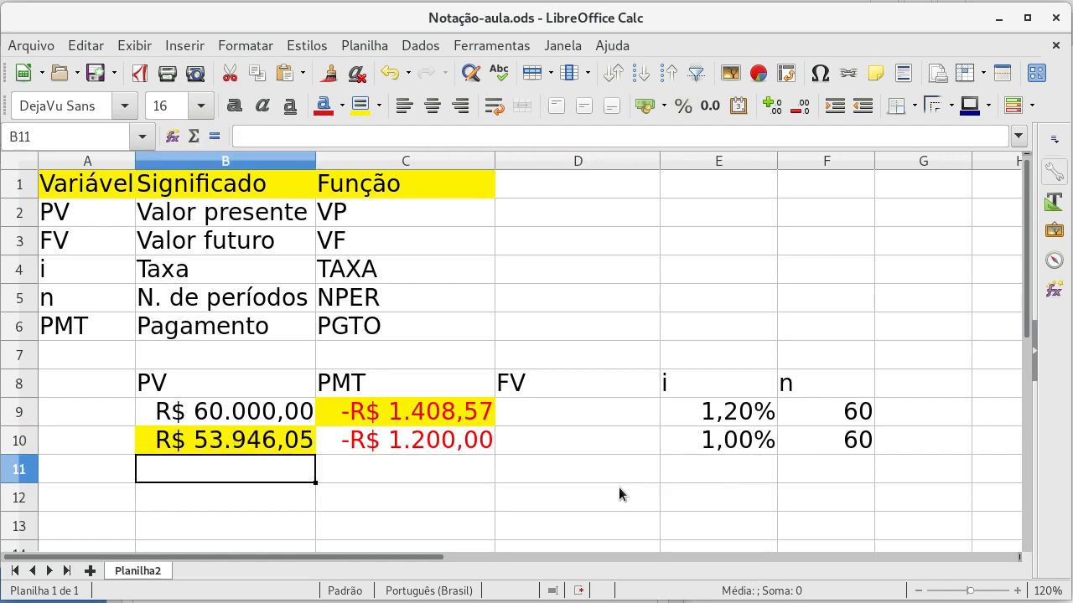
Step: Highlight cell D11 in the FV column with a yellow background
key("Up")
key("Right")
key("Up")
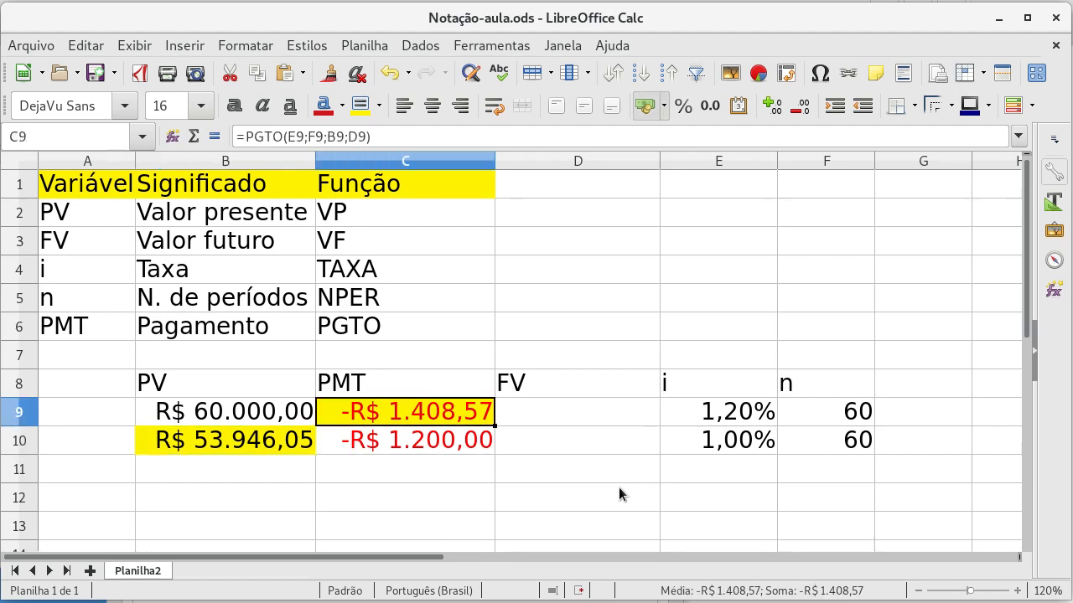
key("Down")
key("Down")
key("Left")
key("Right")
key("Right")
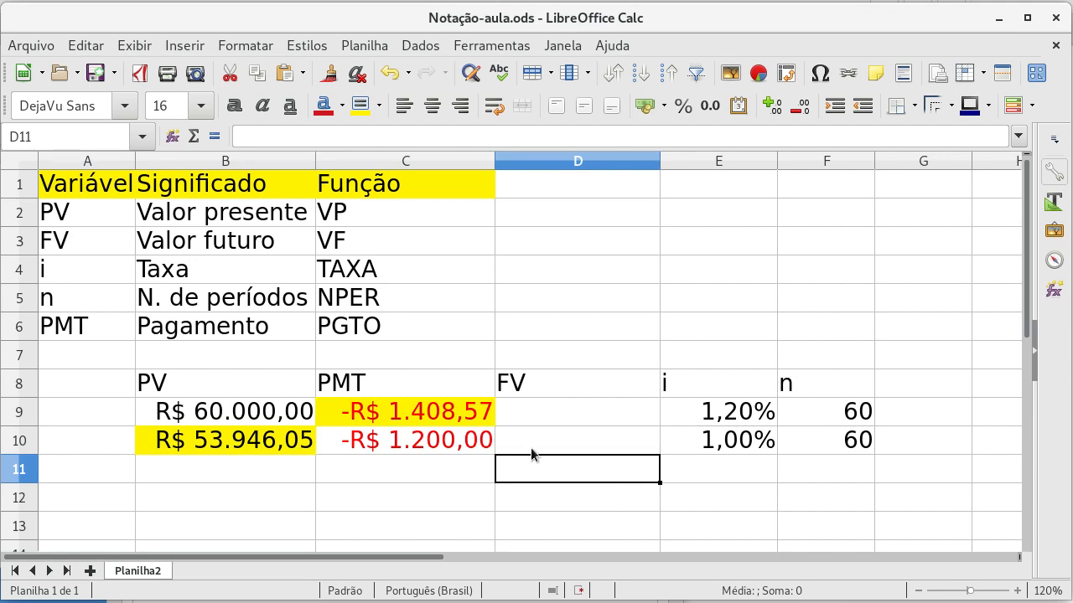
left_click(359, 105)
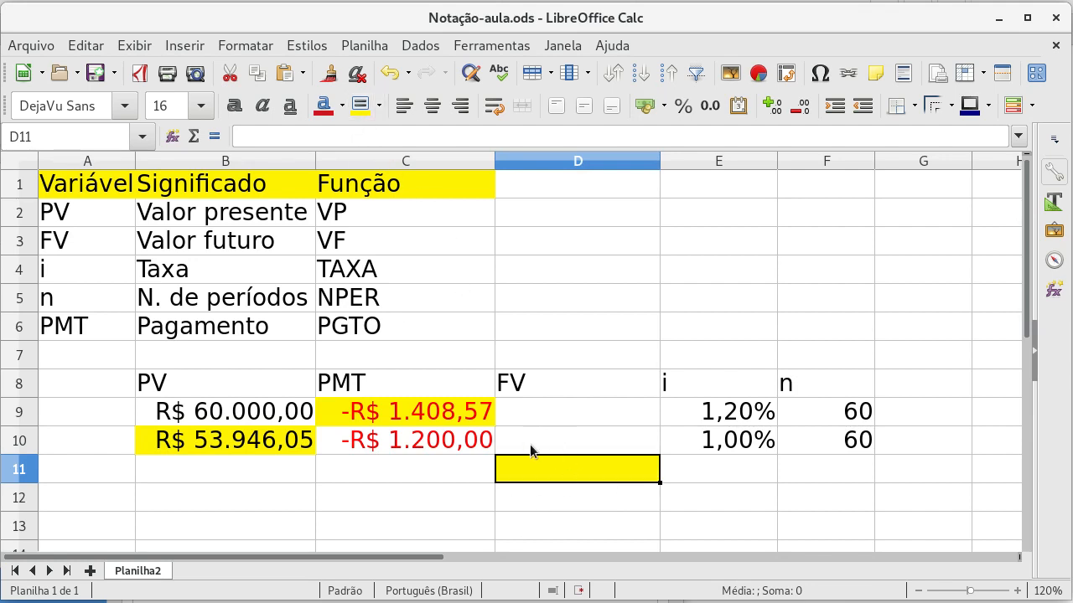
Step: Enter the future value formula =VF(E11;F11;C11;B11) in D11
type("=")
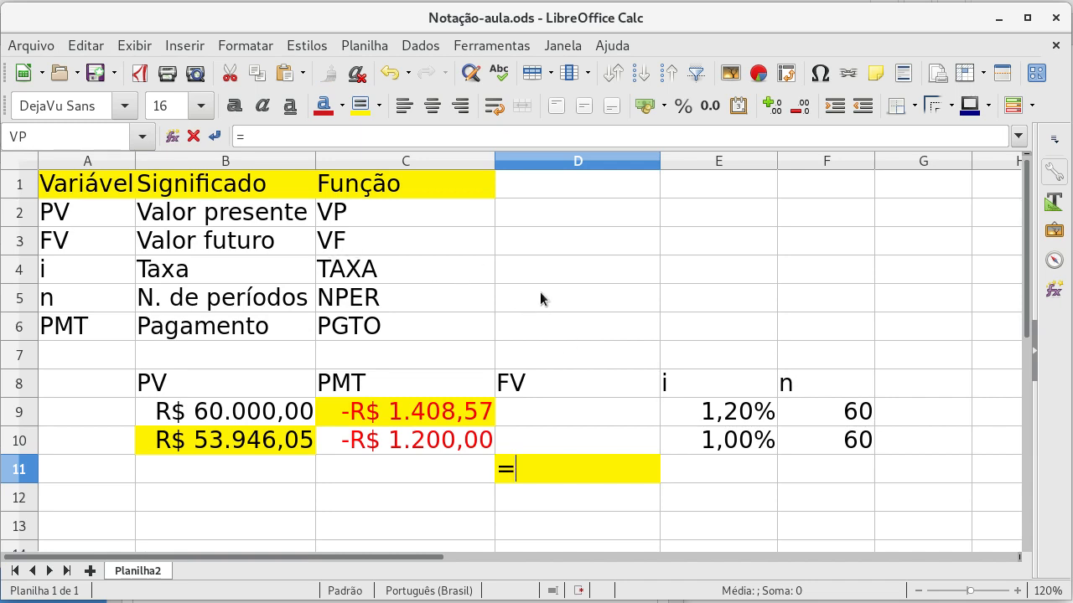
type("VF(")
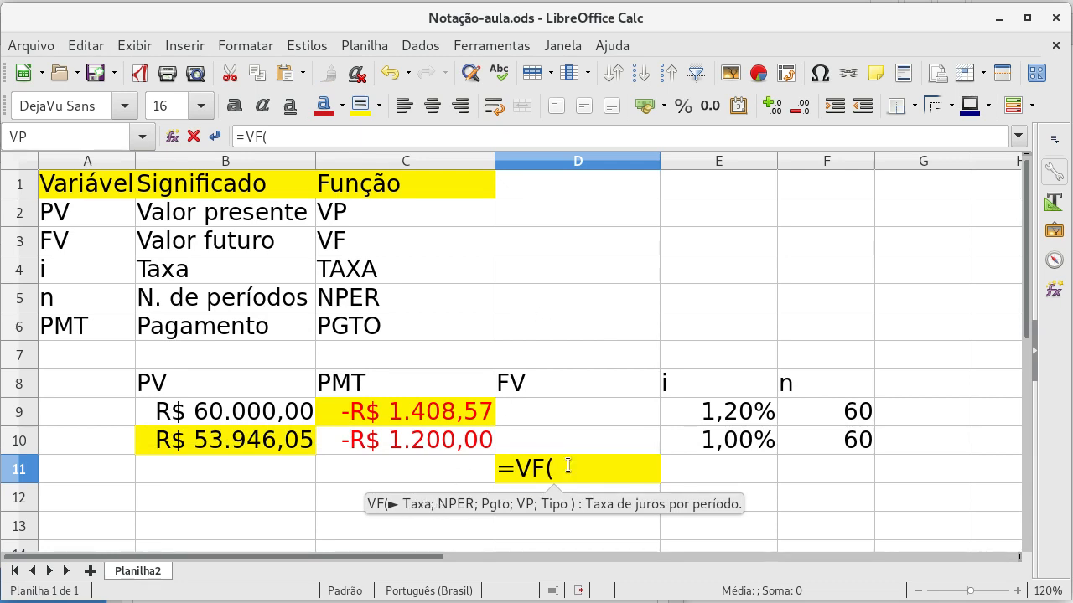
left_click(715, 472)
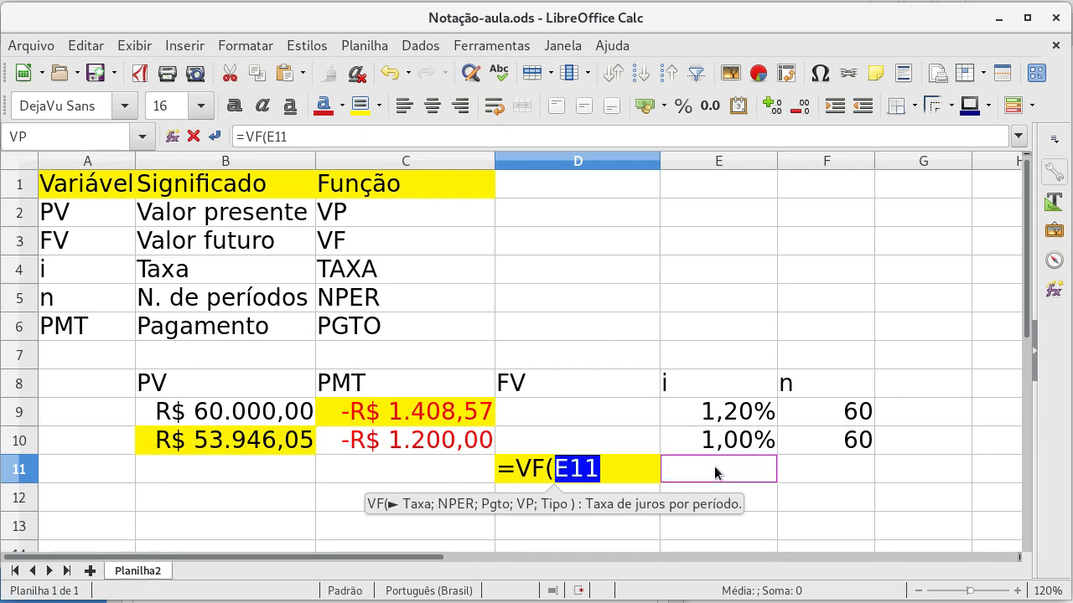
type(";")
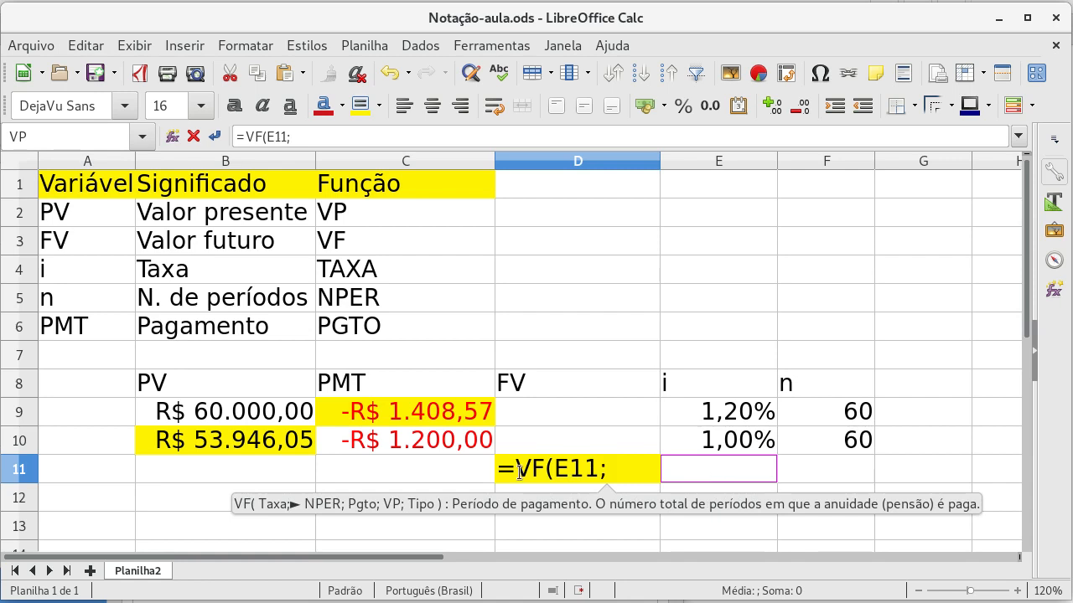
left_click(848, 478)
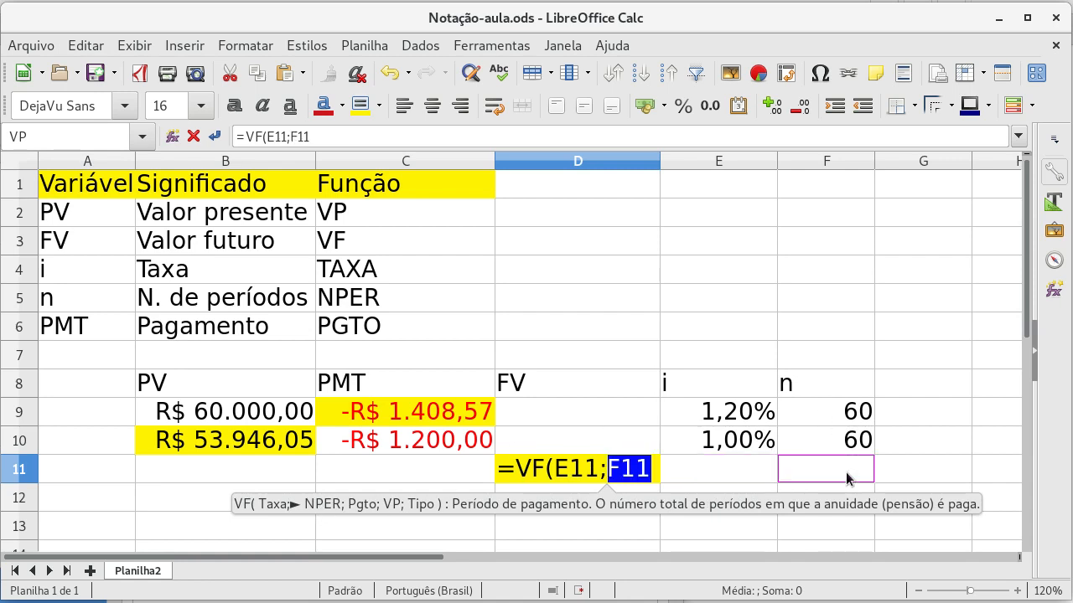
type(";")
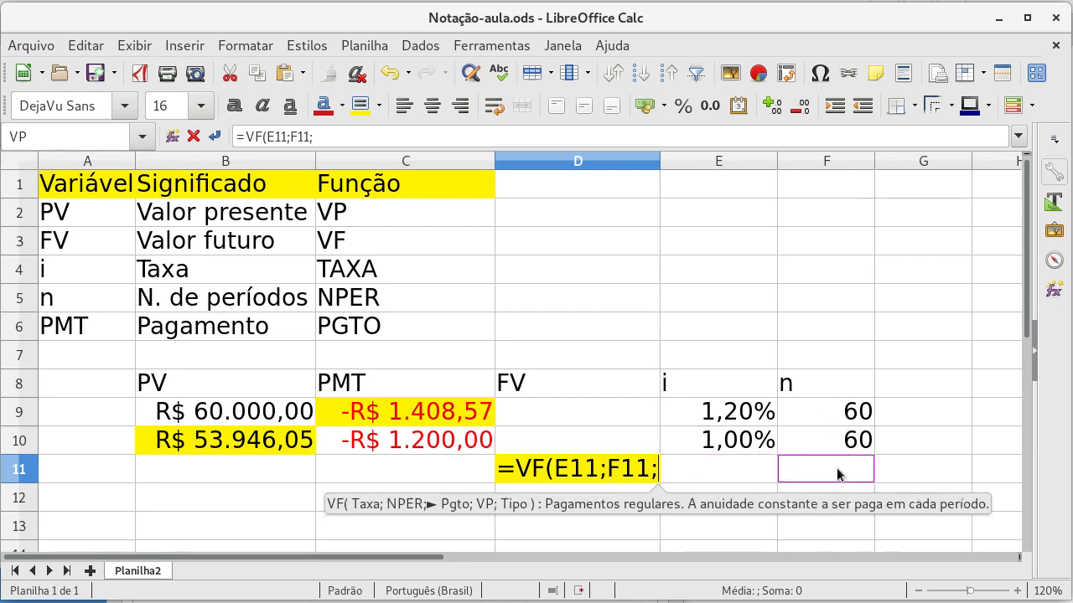
left_click(394, 472)
type(";")
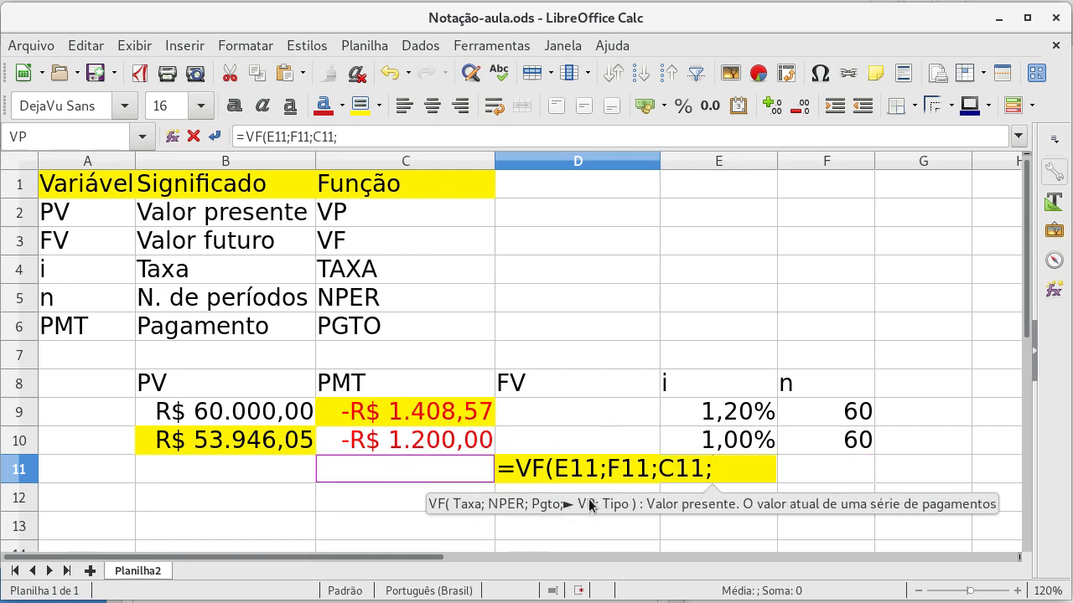
left_click(204, 474)
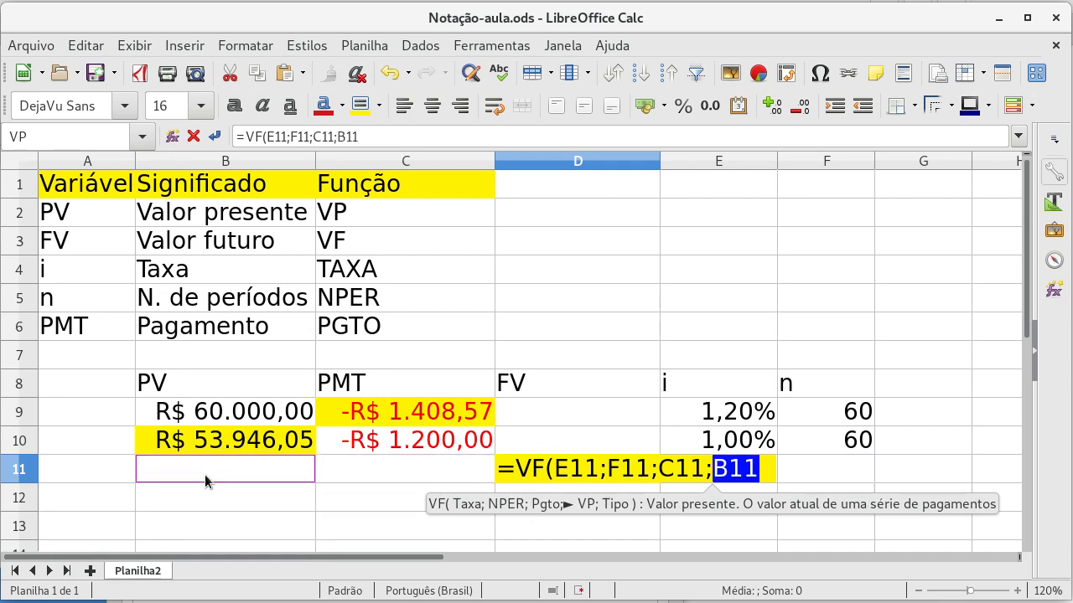
type(")")
key("Return")
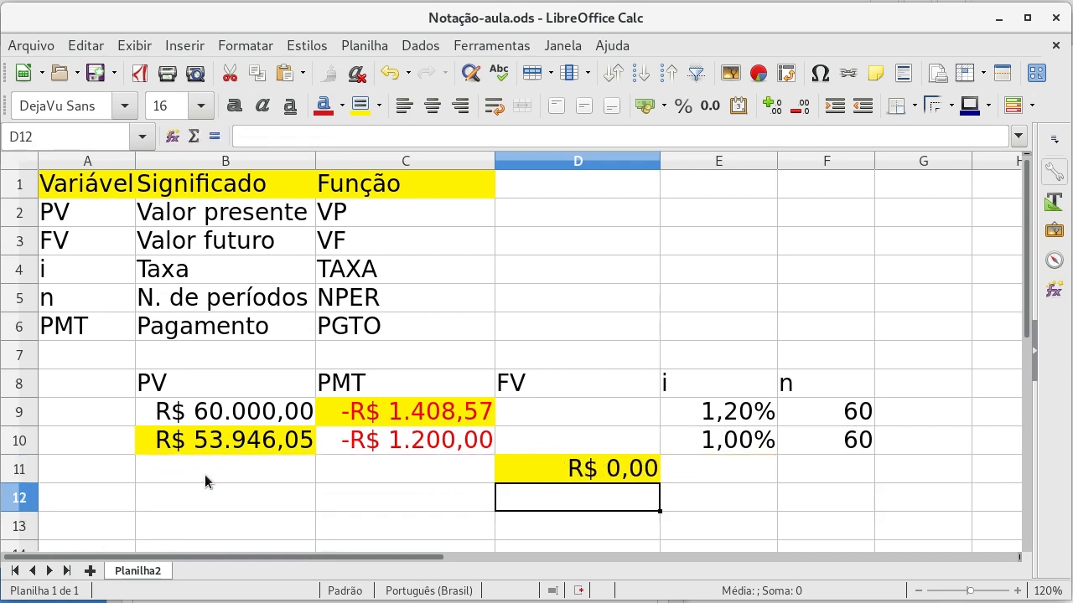
Step: Format E11 as a percentage and B11:C11 as currency
key("Up")
key("Right")
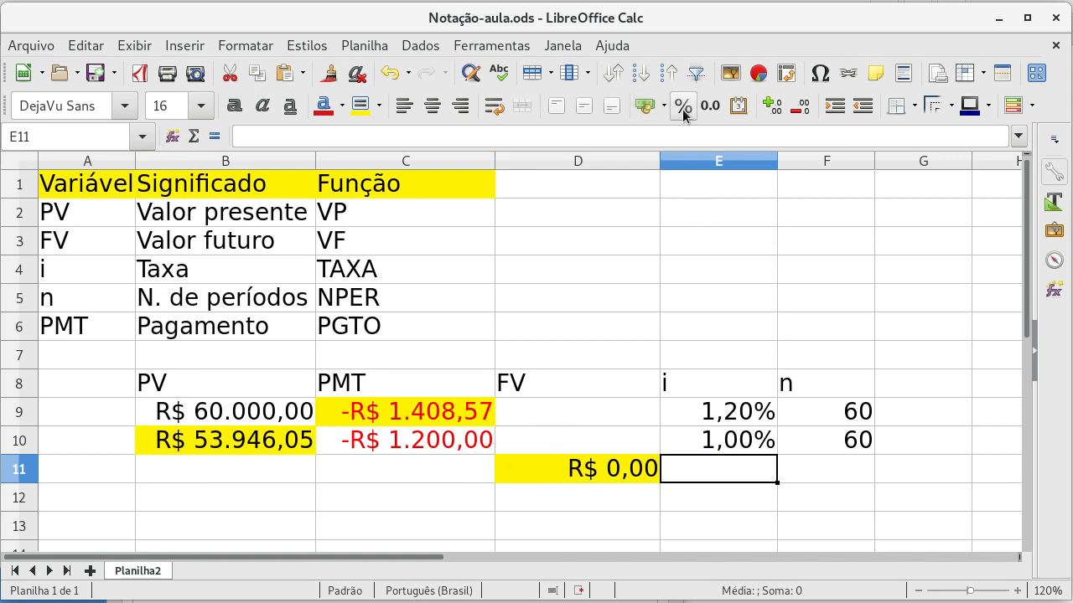
key("Left")
key("Left")
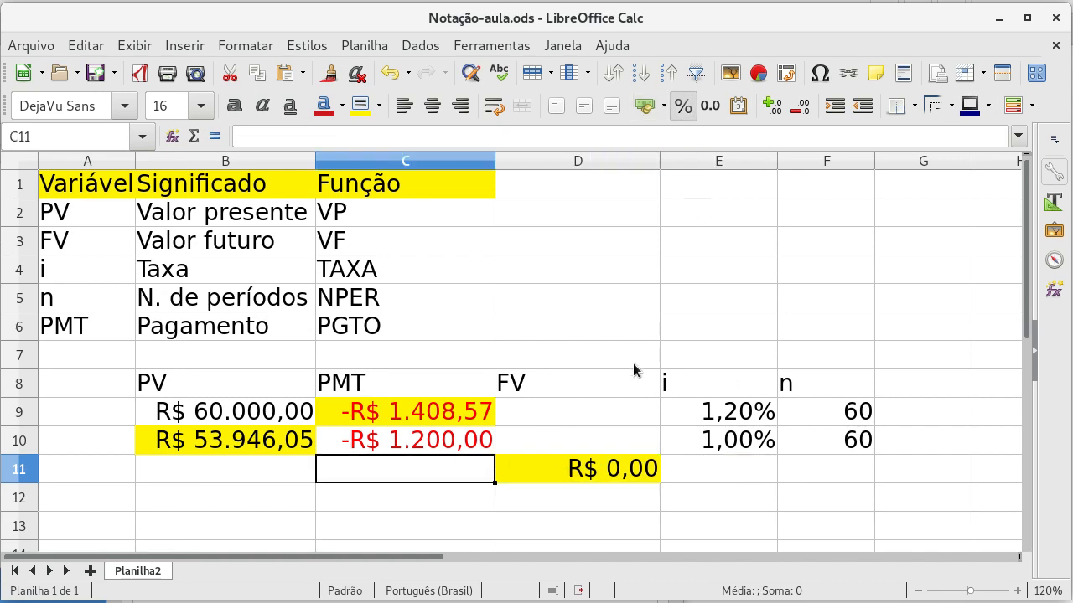
key("Left")
key("shift+Right")
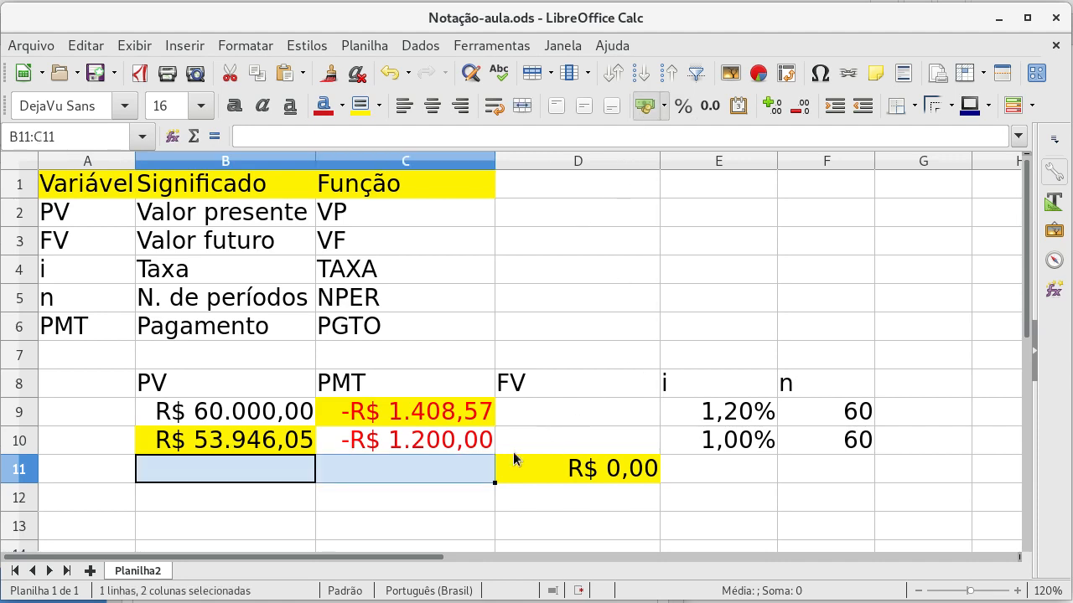
Step: Enter a payment of -500 in C11 and 120 periods in F11
left_click(294, 474)
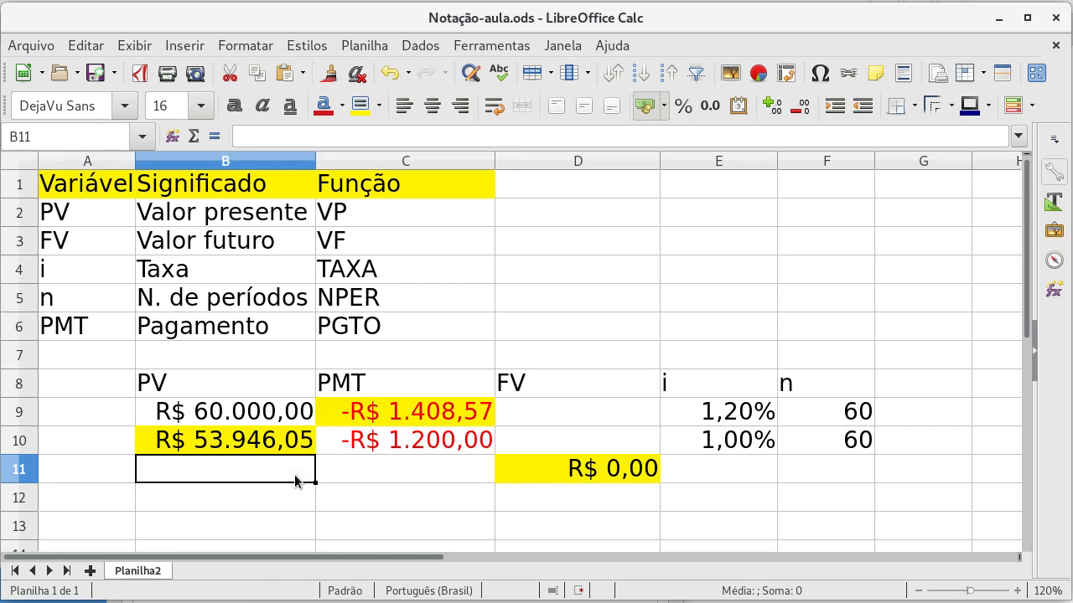
key("Right")
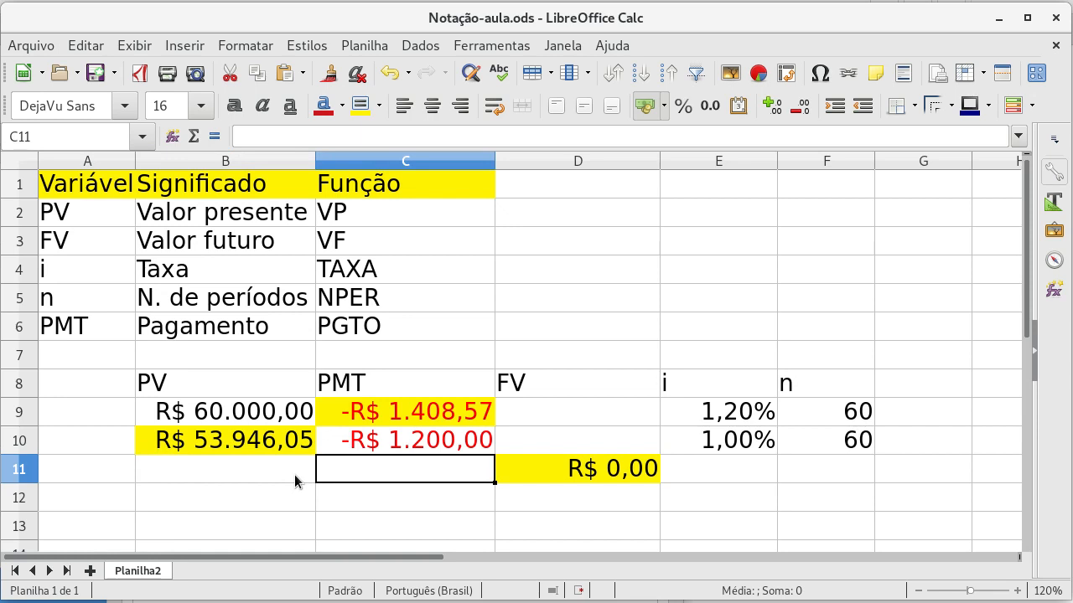
type("-500")
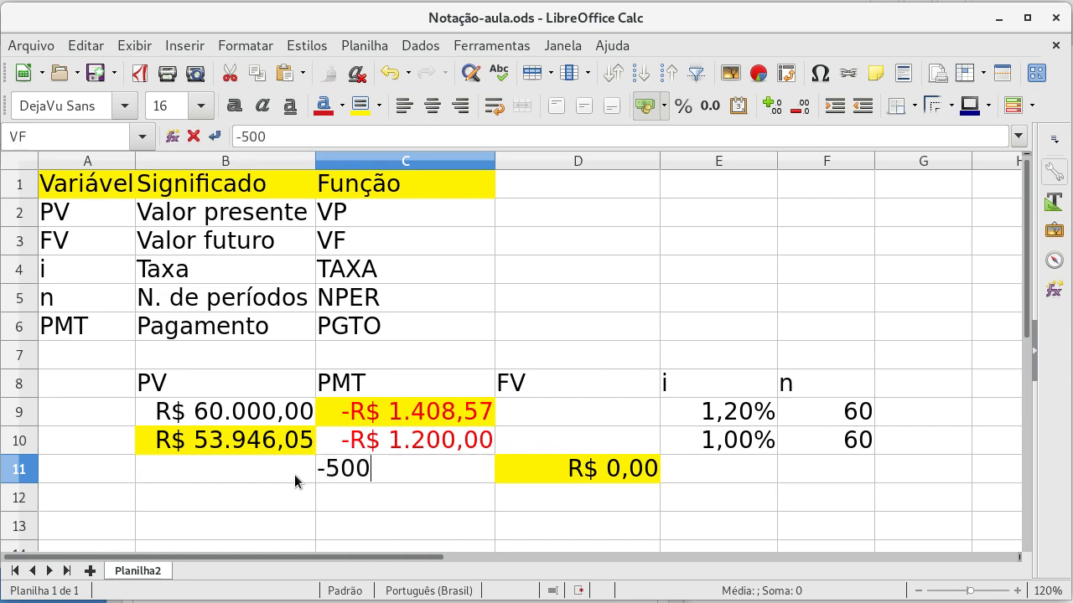
key("Return")
key("Up")
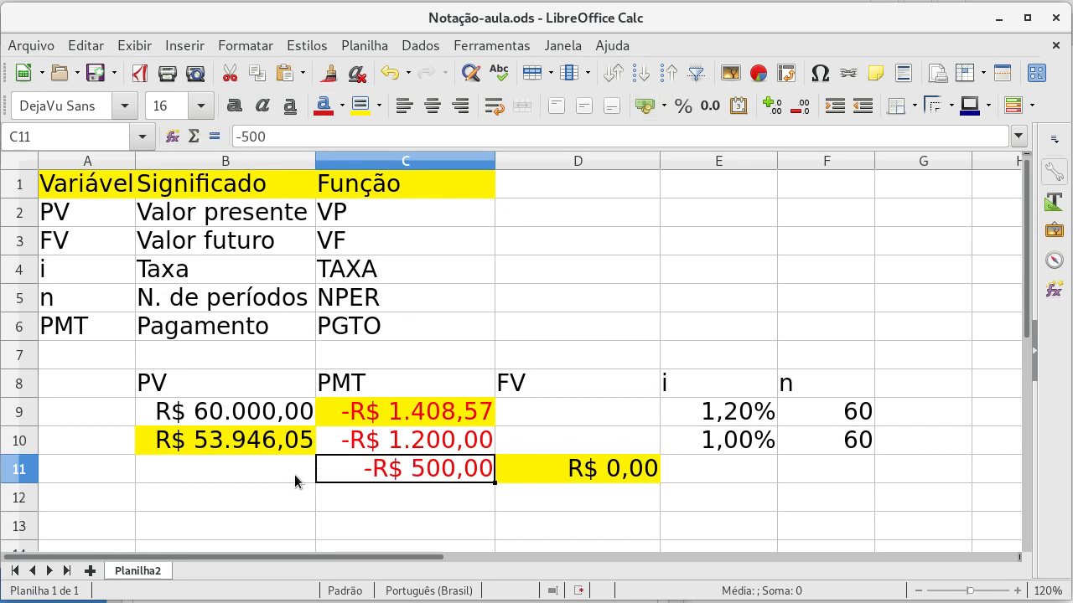
key("Right")
key("Right")
key("Right")
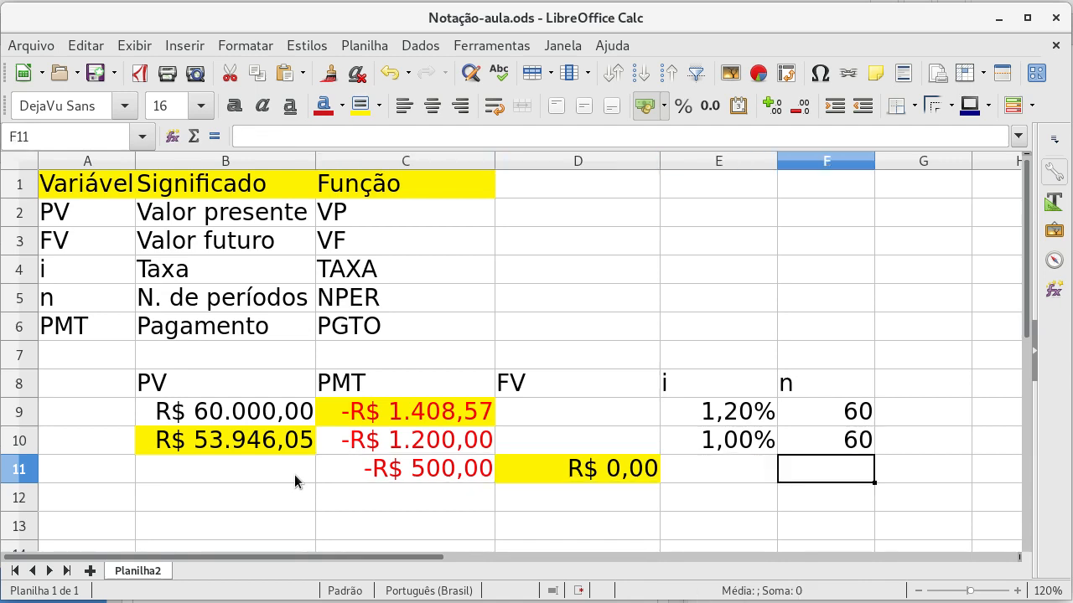
type("120")
key("Return")
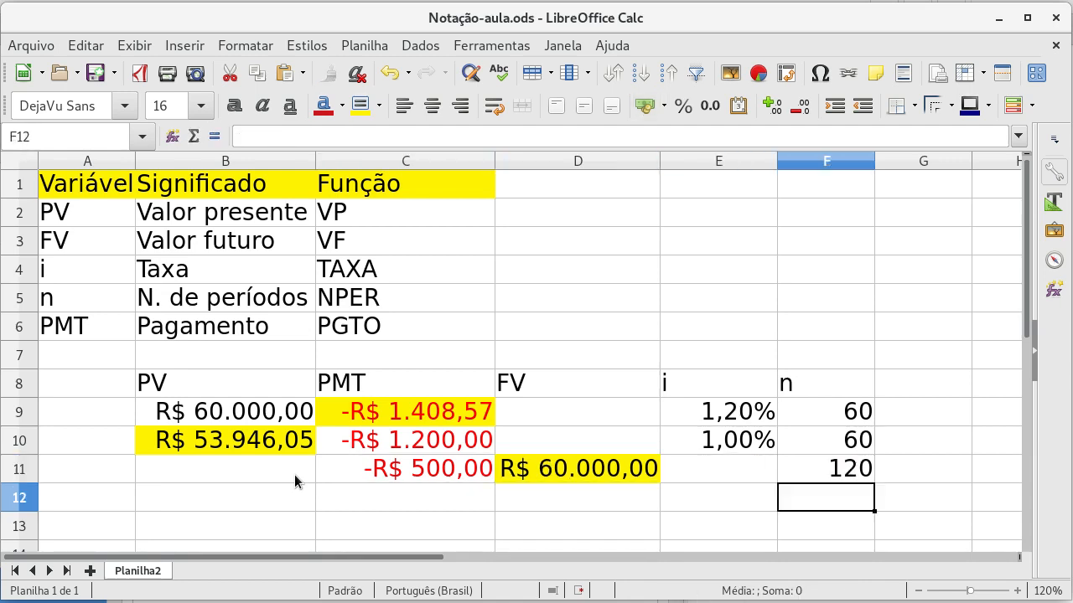
Step: Enter an interest rate of 0,6% in E11
key("Left")
key("Up")
type("0,")
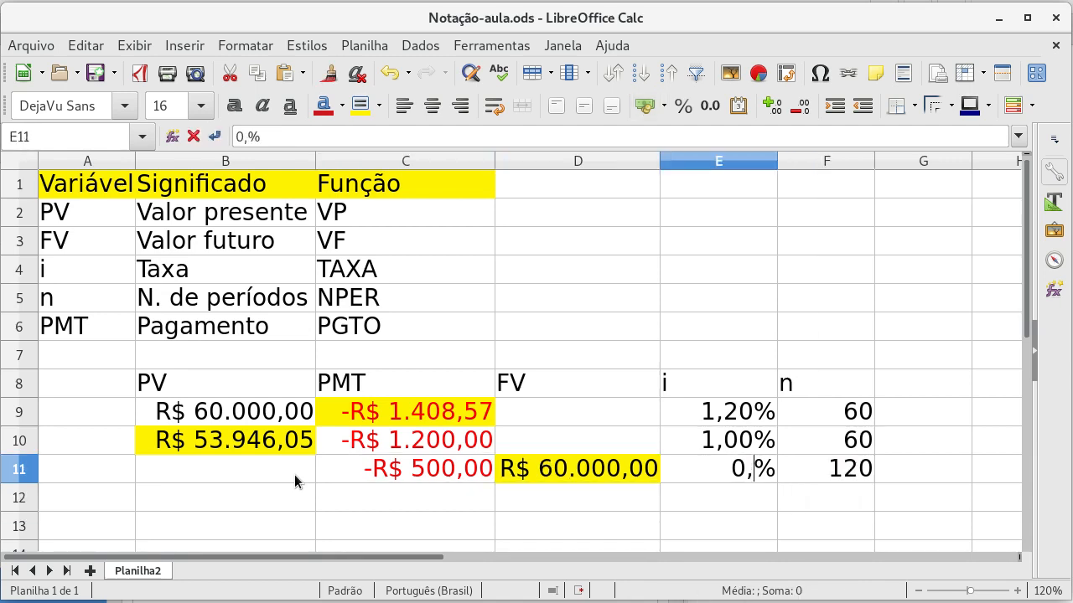
type("6")
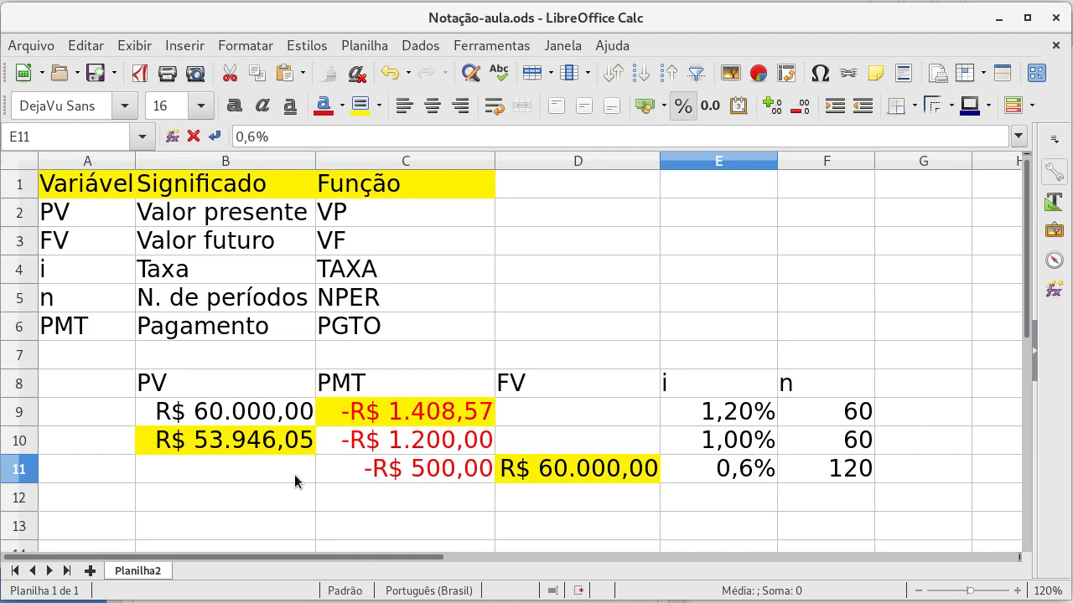
key("Return")
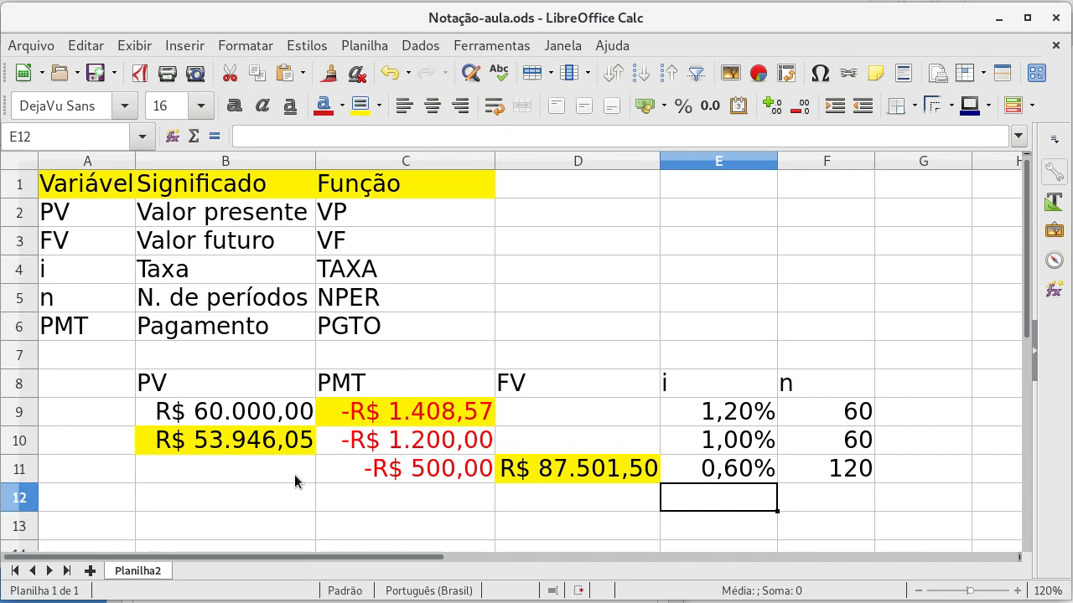
Step: Change the interest rate in E11 to 1,5% and fit column D's width to its contents
key("Up")
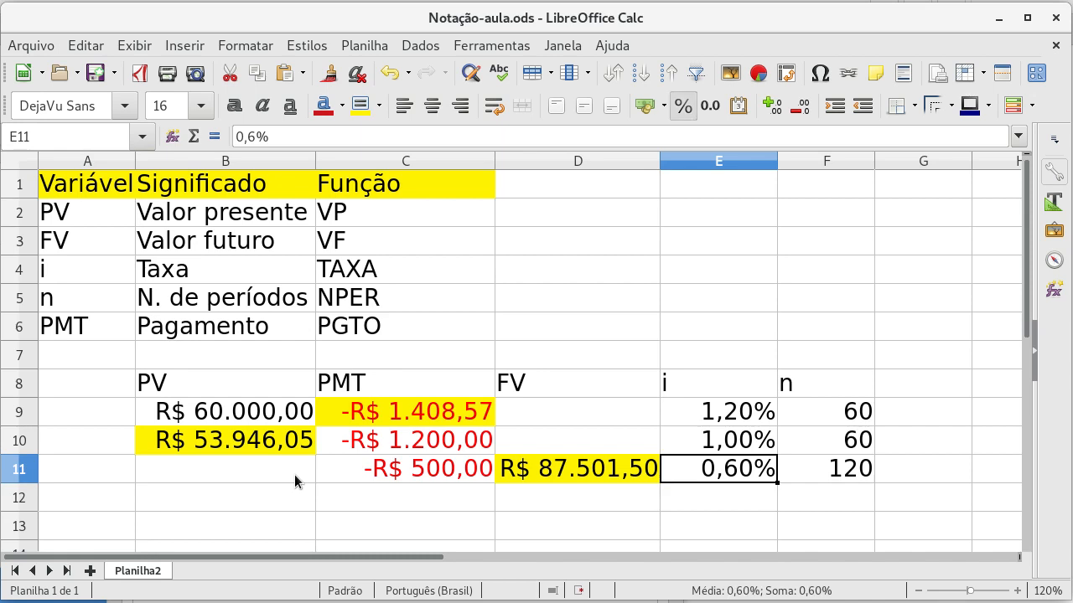
type("1,5")
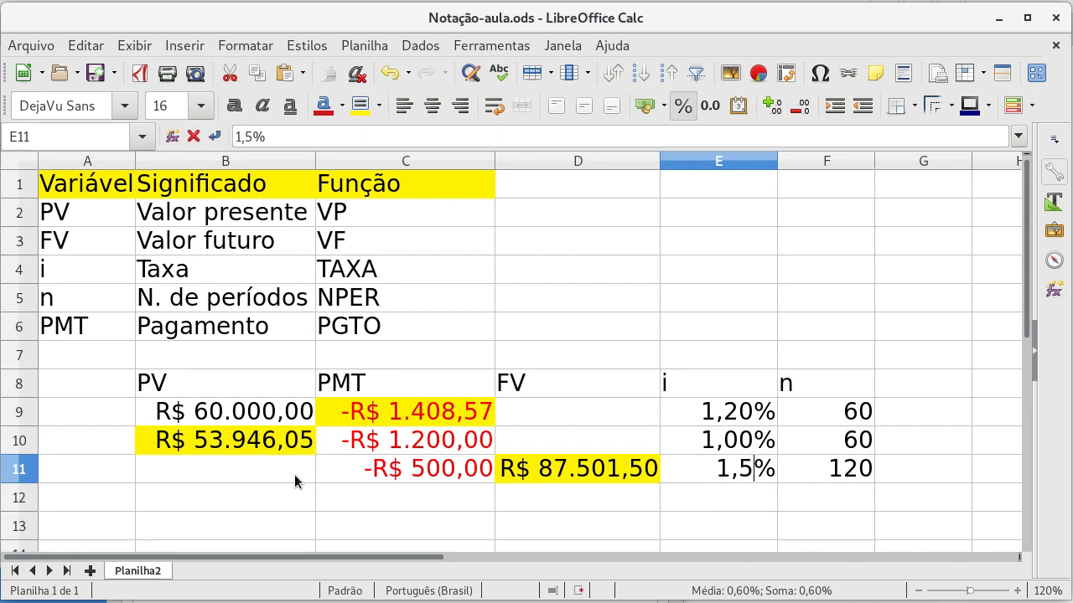
key("Return")
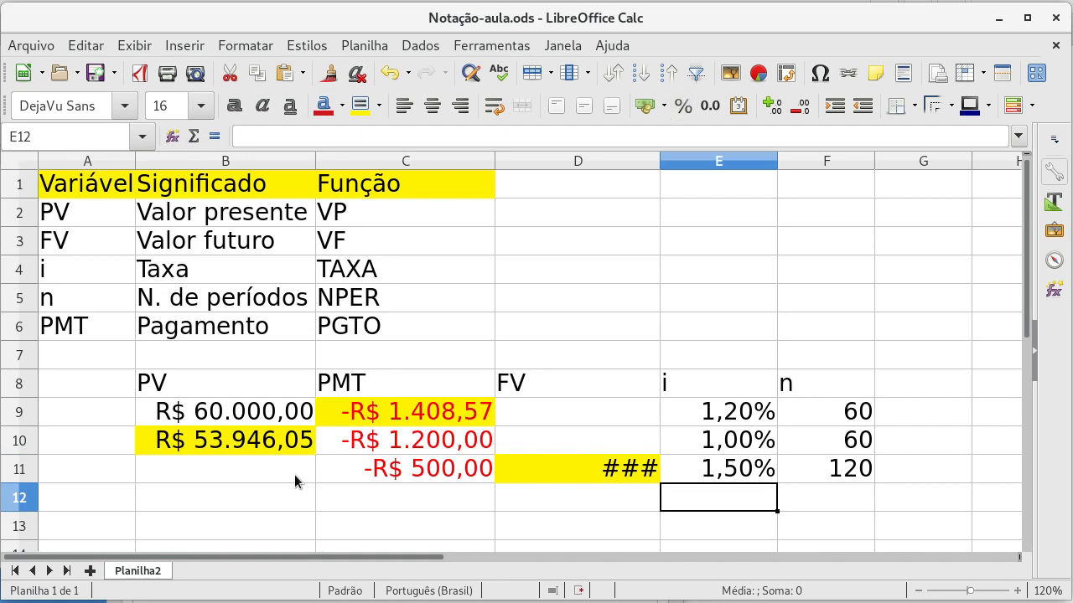
double_click(659, 161)
Step: Set the interest rate in E11 back to 0,6%
key("Up")
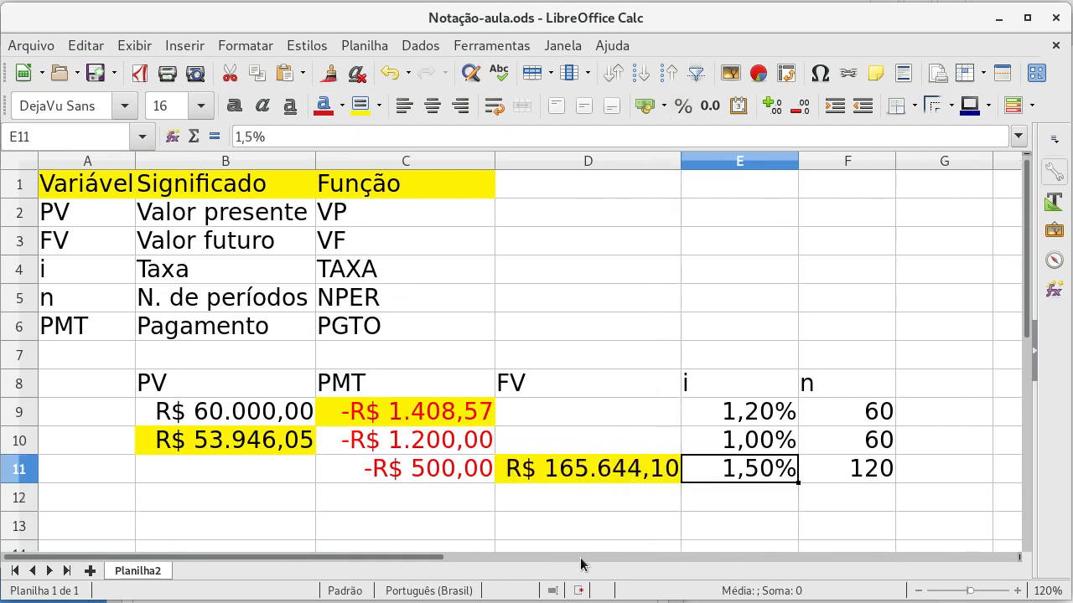
type("0,6")
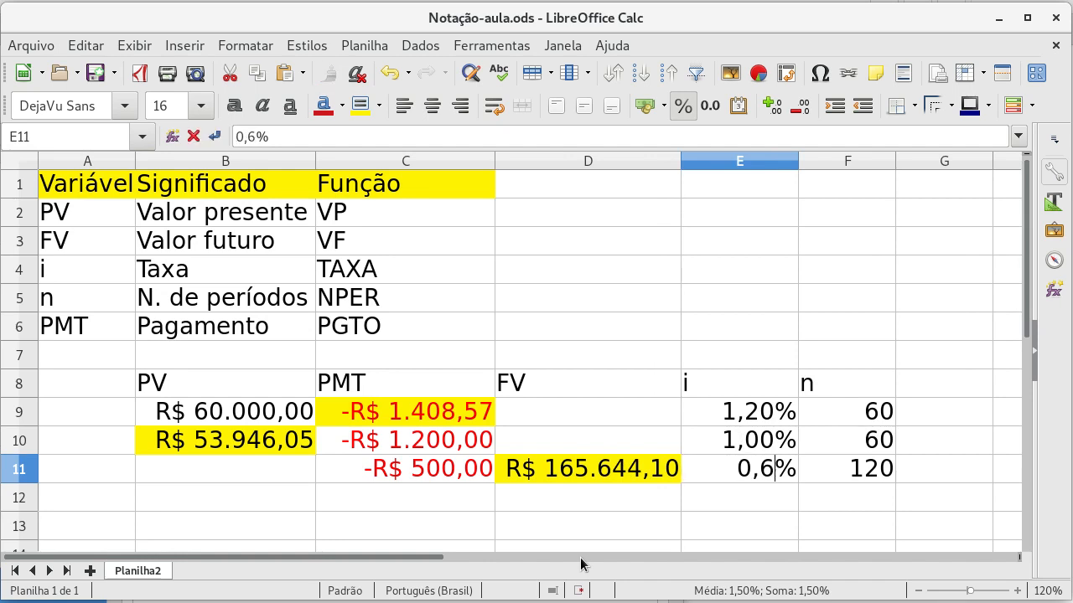
key("Return")
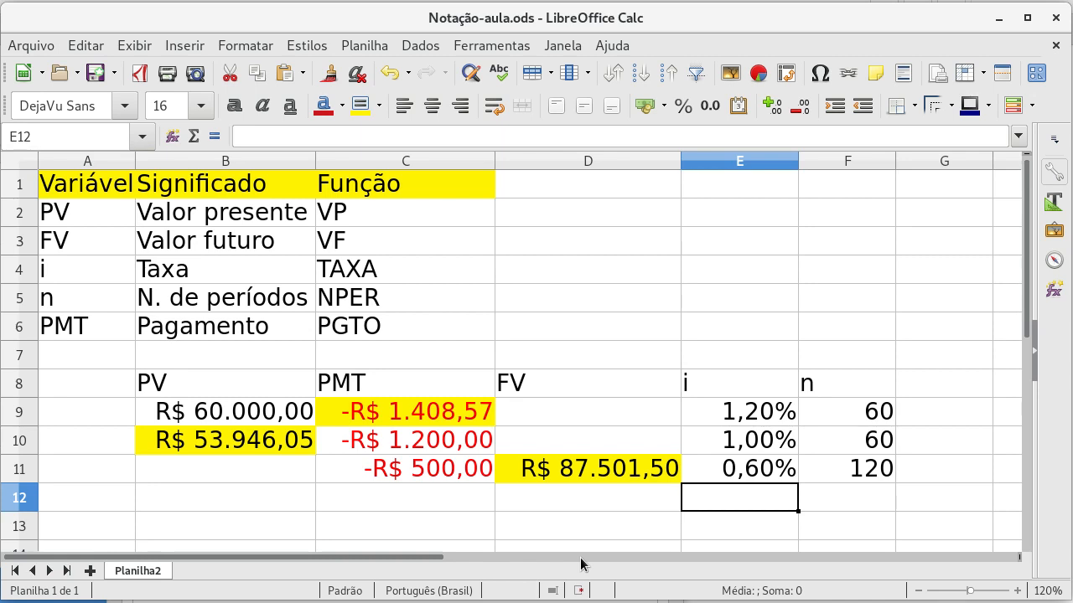
Step: Format cells E12:E13 in the interest rate column as percentages
key("Left")
key("Up")
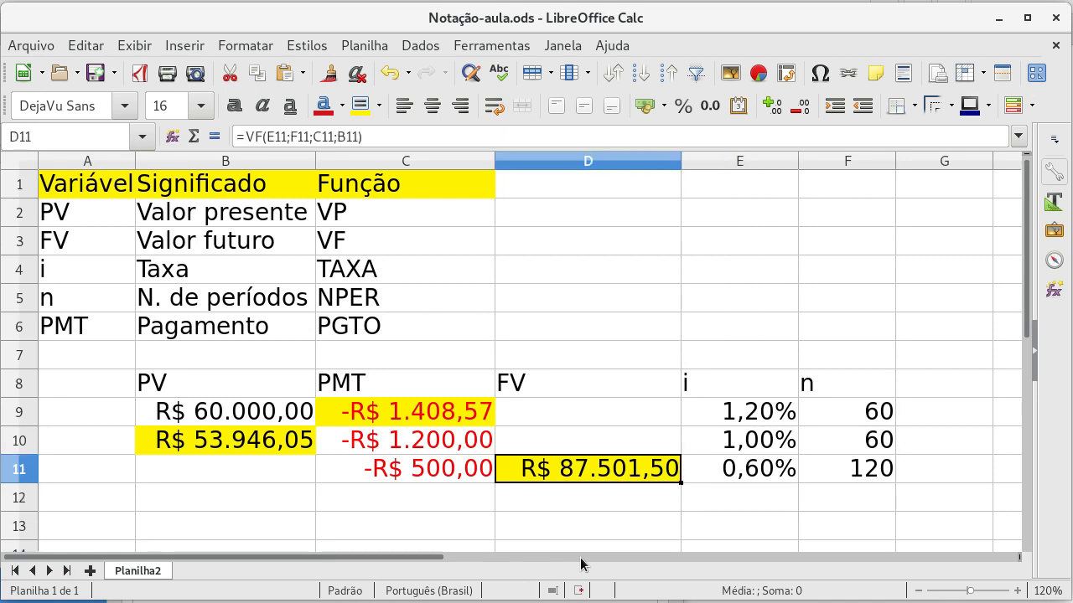
key("Up")
key("Down")
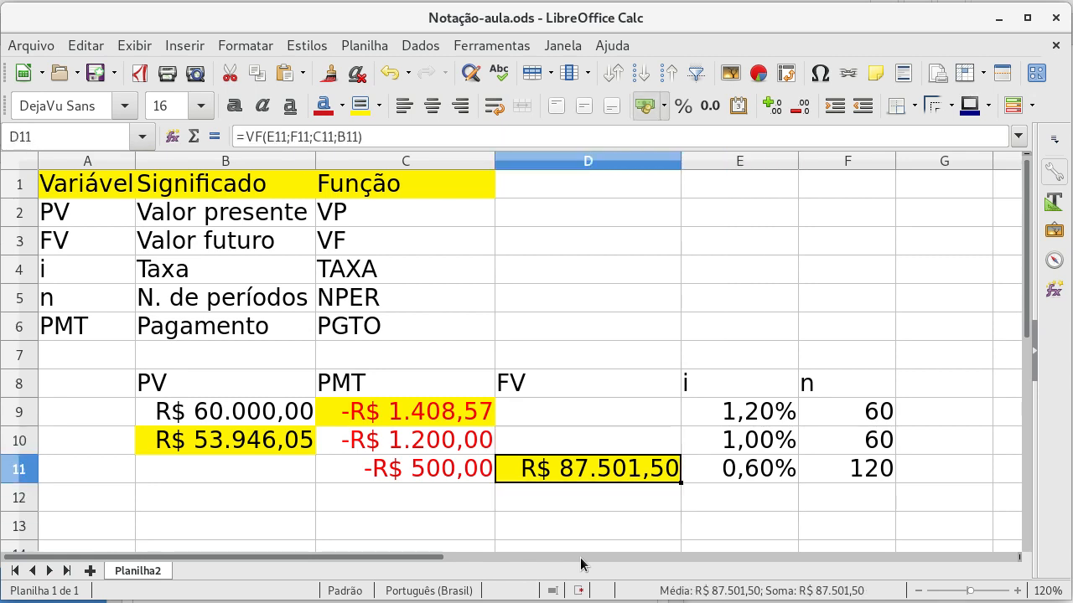
key("Down")
key("Right")
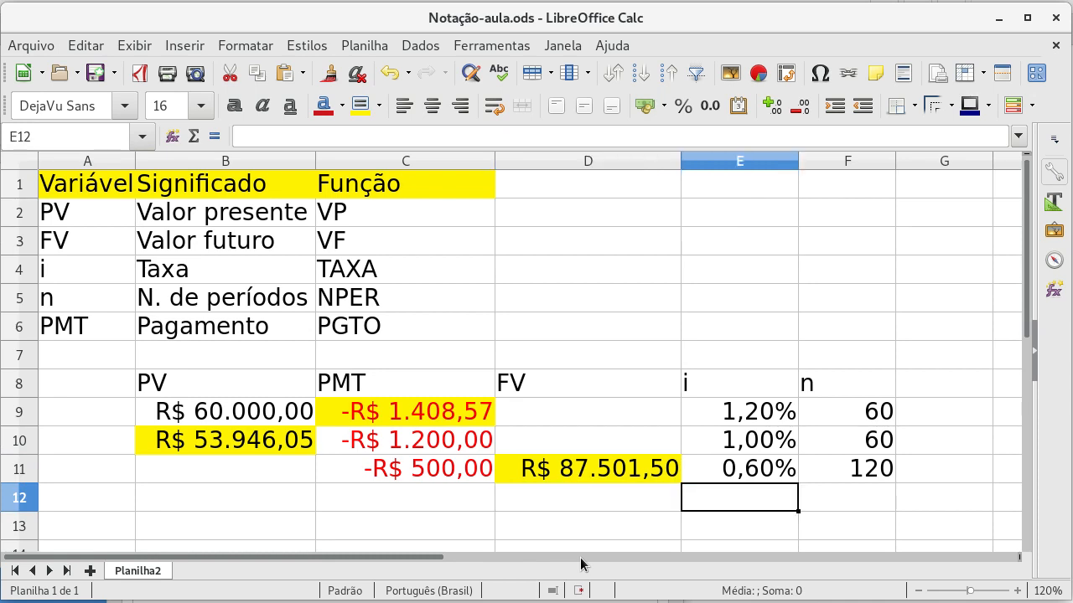
key("Right")
key("Left")
key("shift+Down")
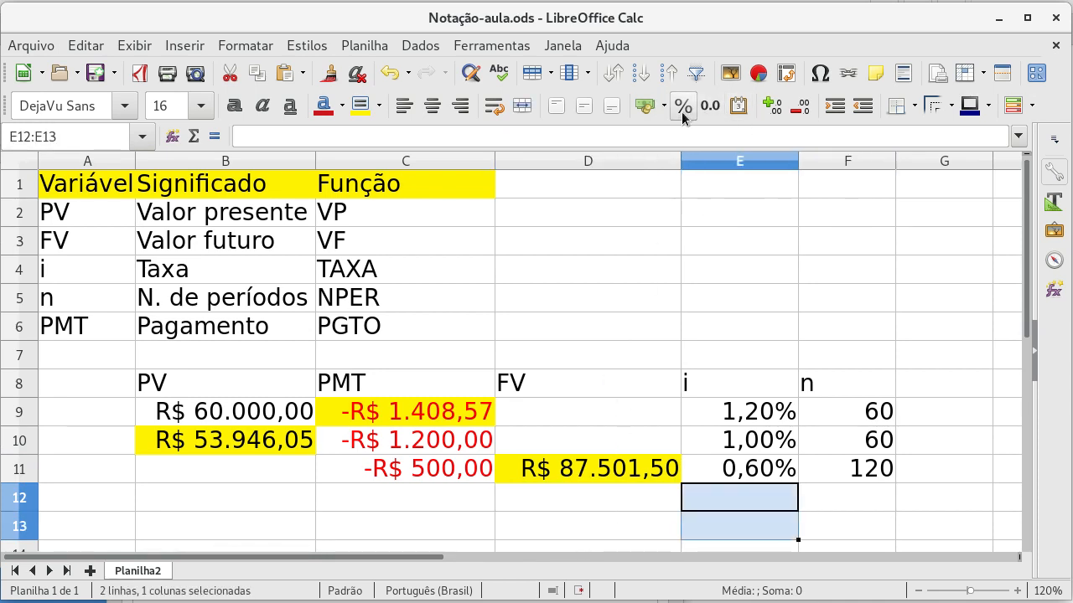
Step: Enter the formula =TAXA(F12;C12;B12;D12) in E12 to calculate the interest rate
left_click(741, 503)
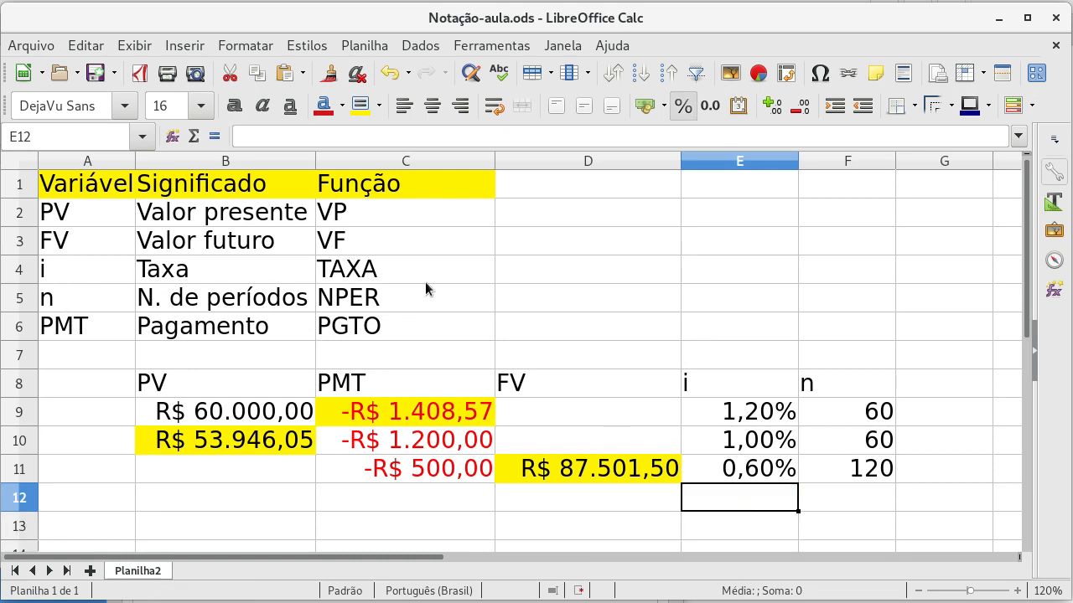
type("=TA")
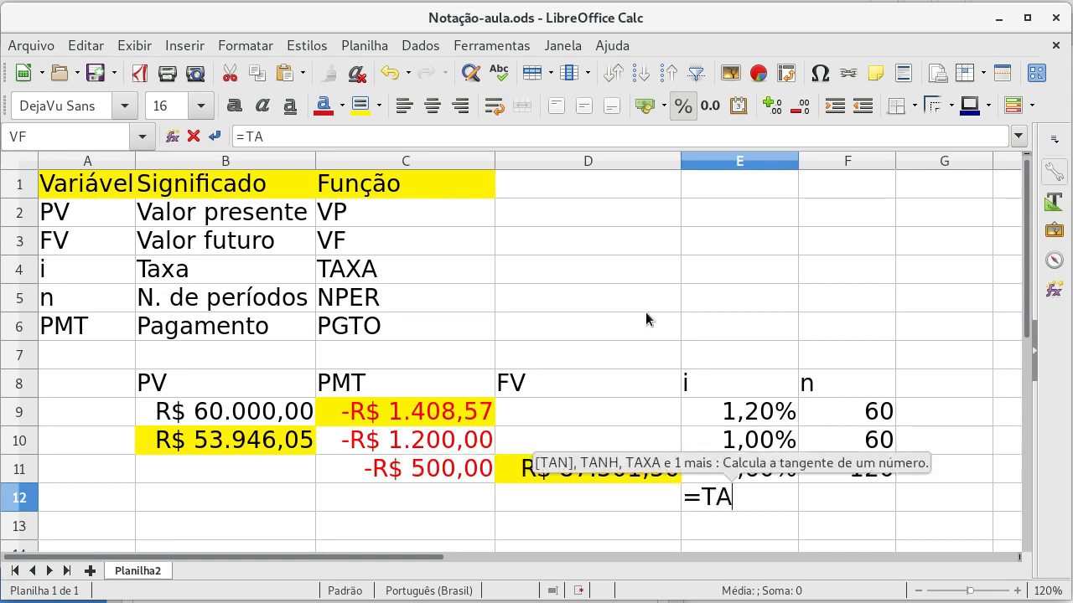
type("XA(")
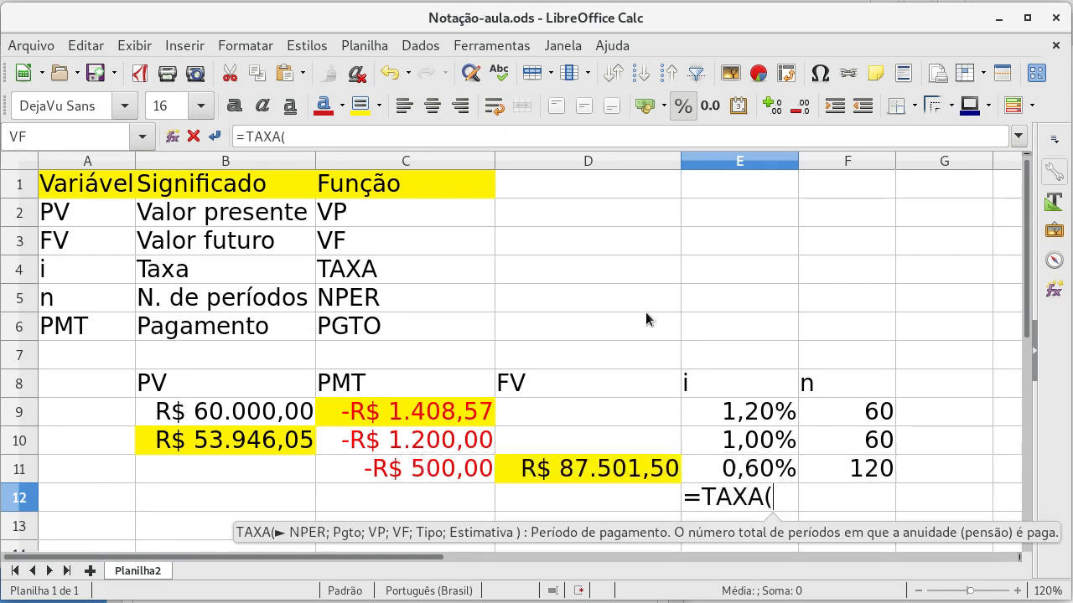
left_click(842, 503)
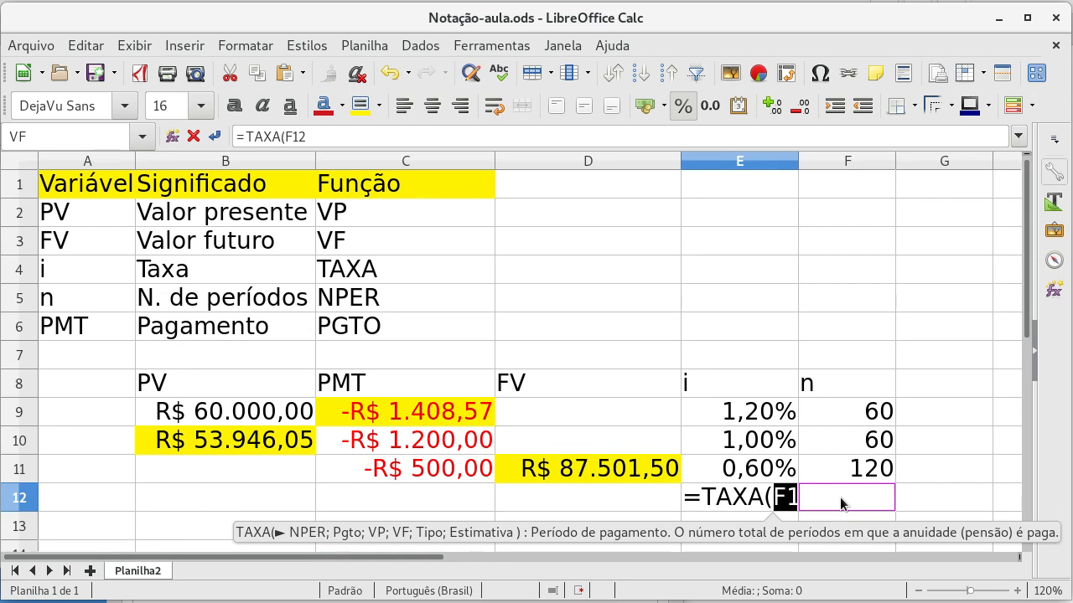
type(";")
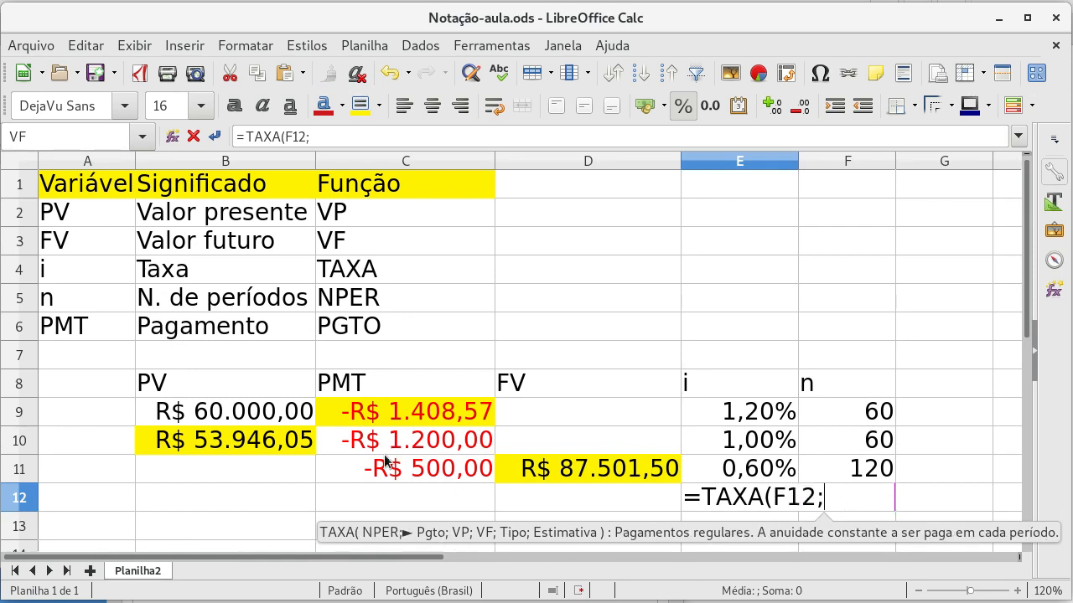
left_click(391, 499)
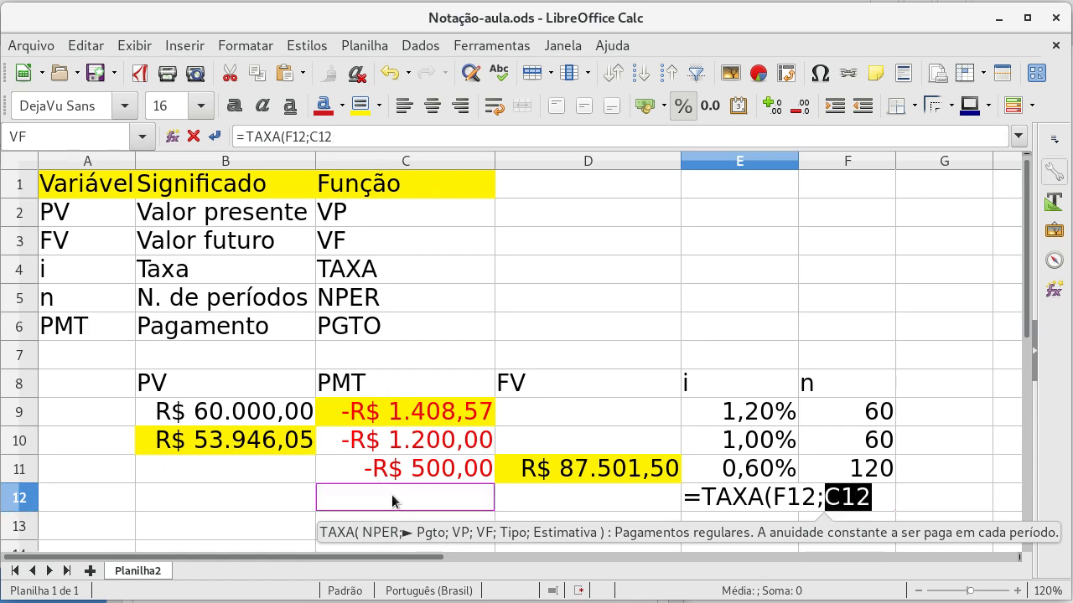
type(";")
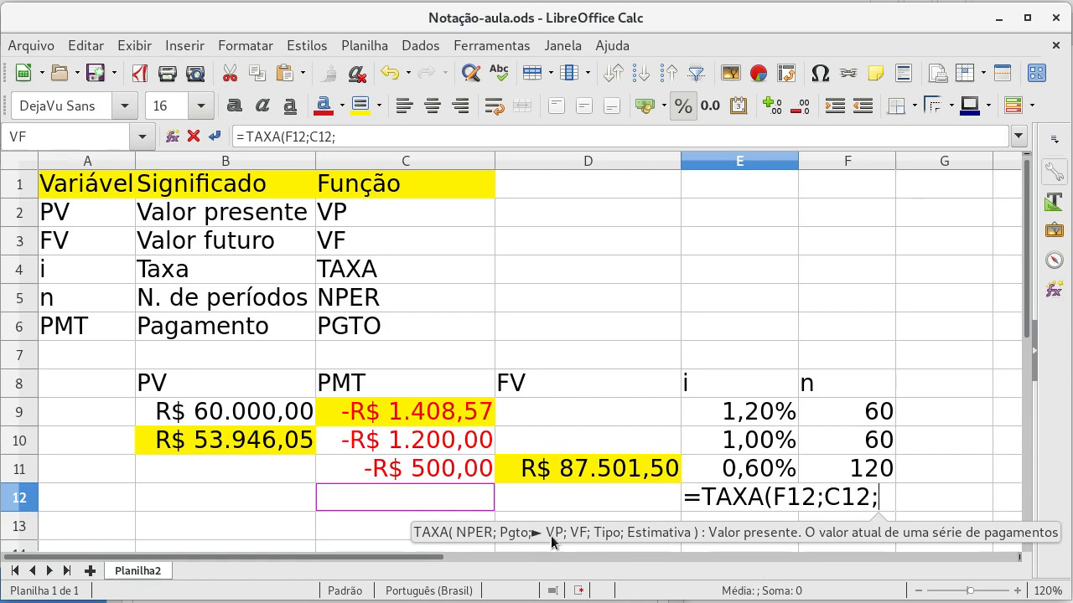
left_click(203, 502)
type(";")
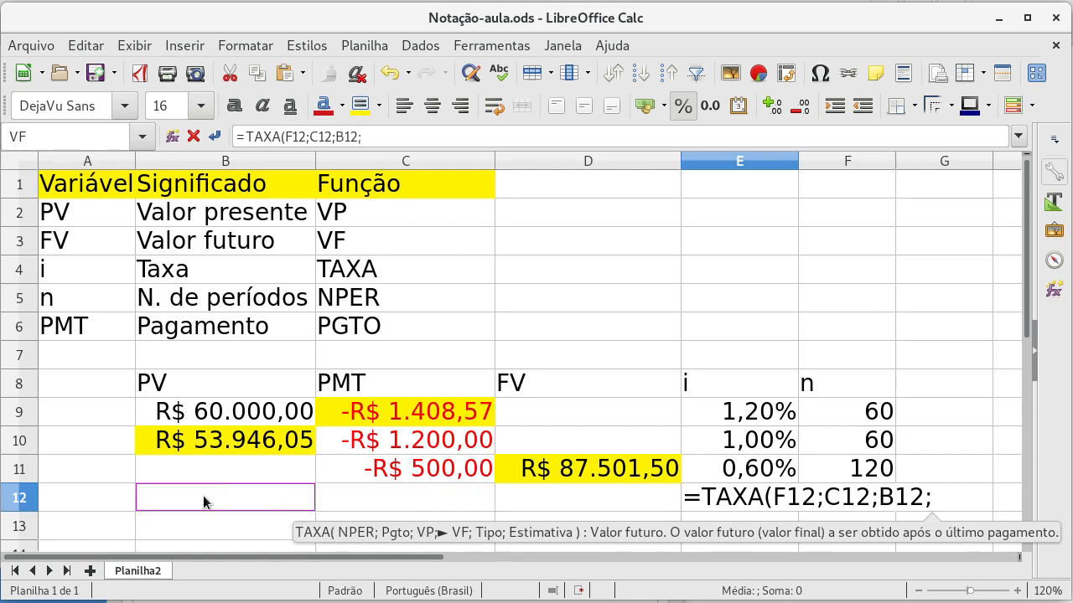
left_click(577, 503)
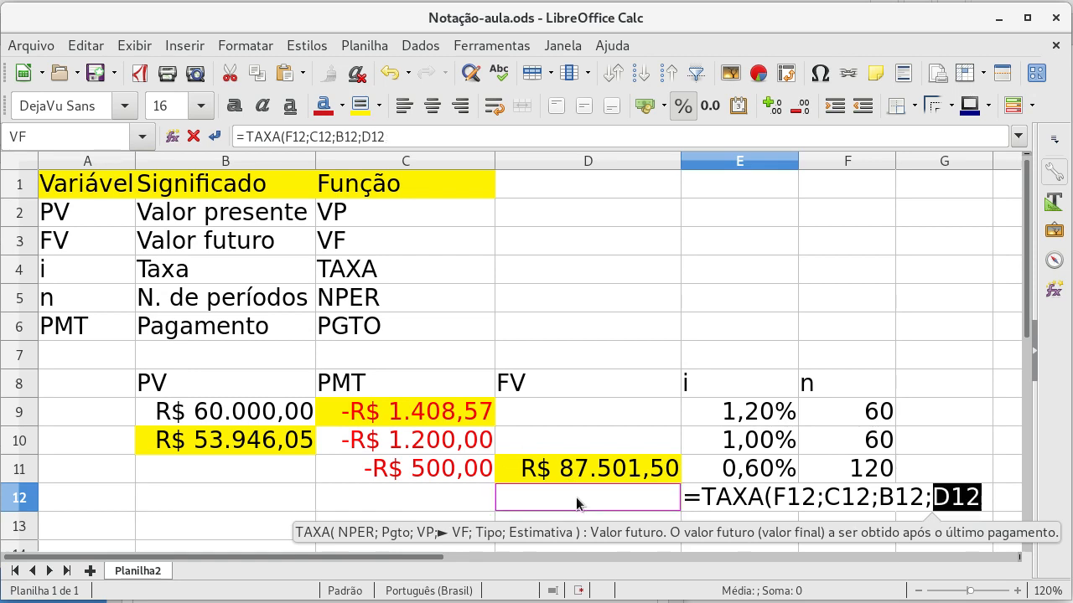
type(")")
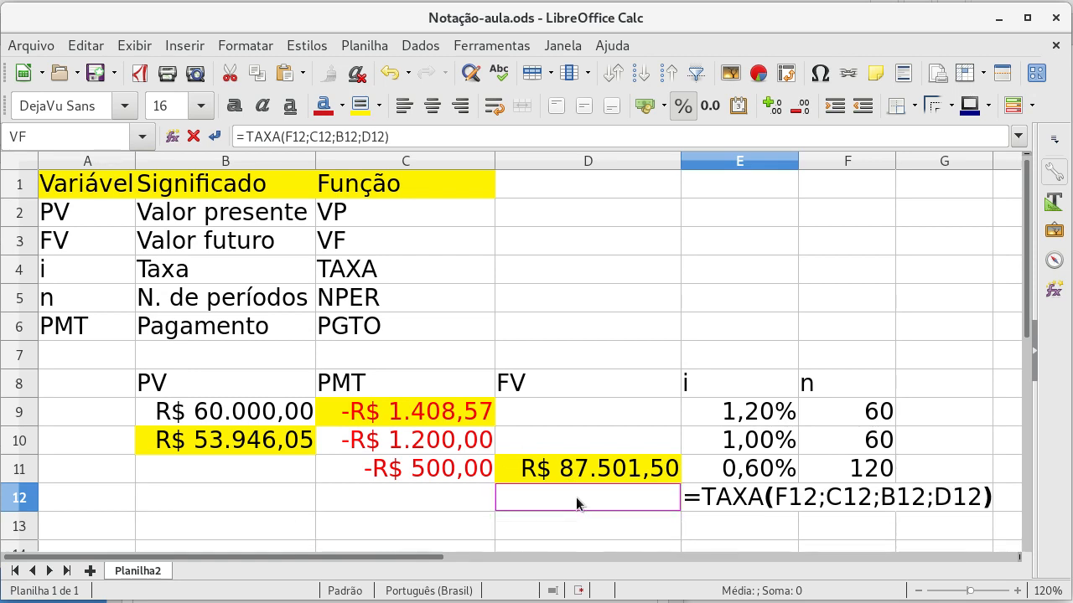
key("Return")
key("Up")
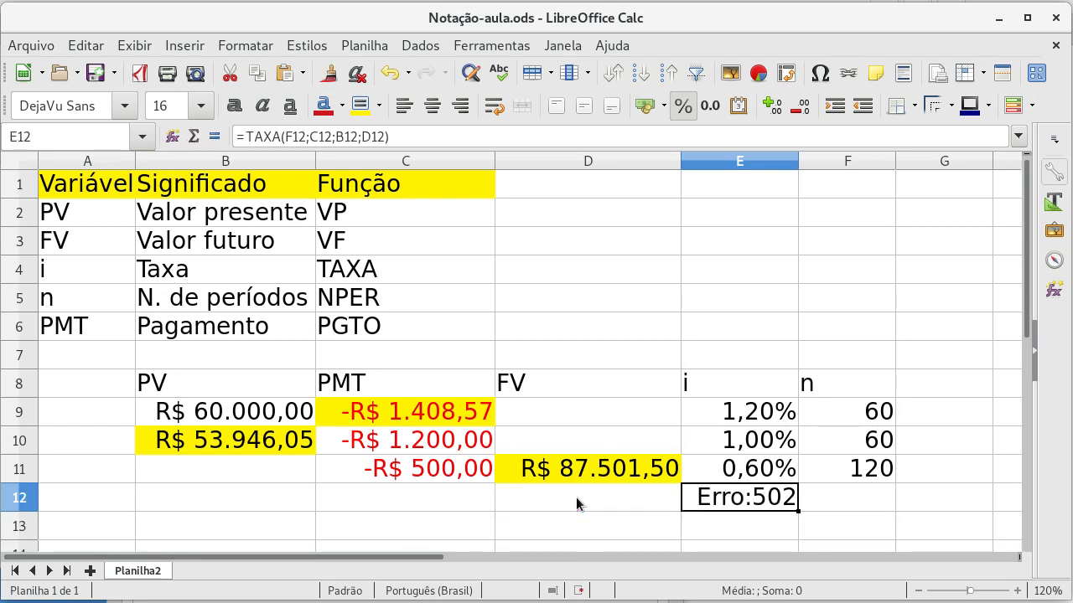
Step: Enter a present value of -1000 in B12
key("Right")
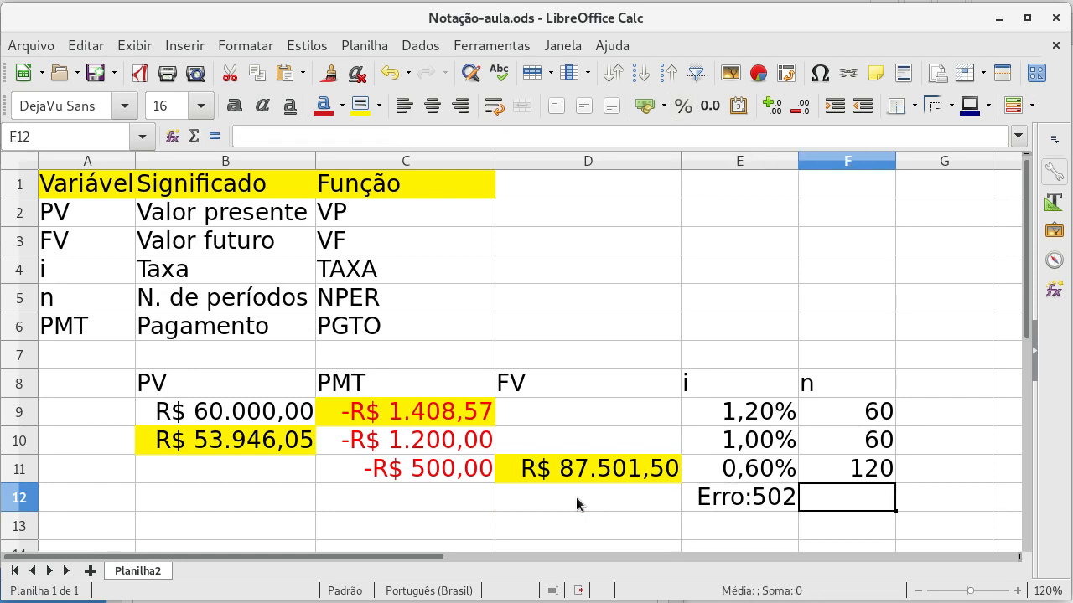
key("Left")
key("Left")
key("Left")
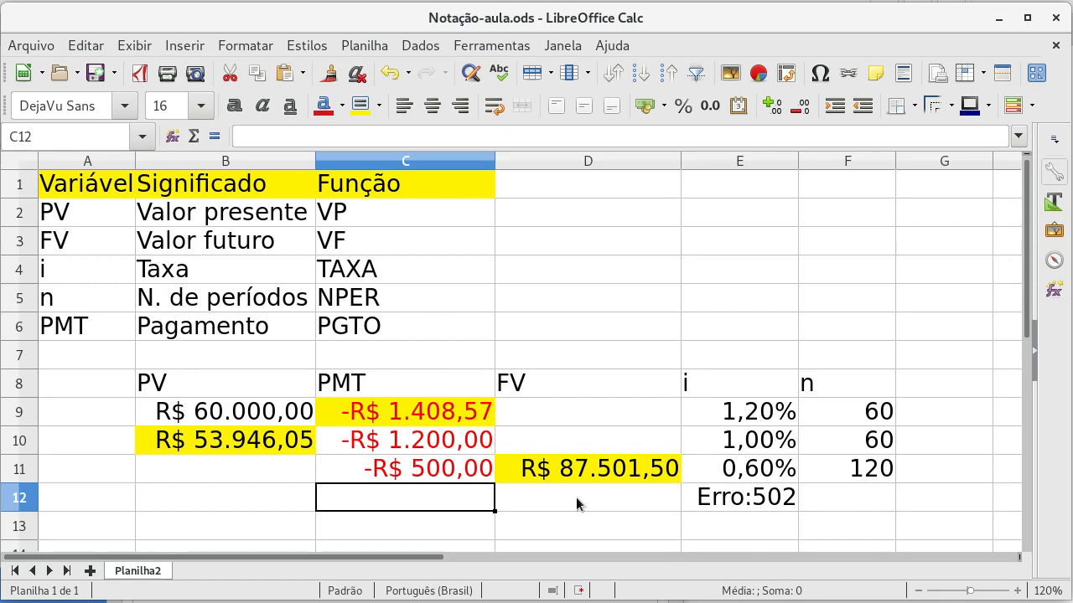
key("Left")
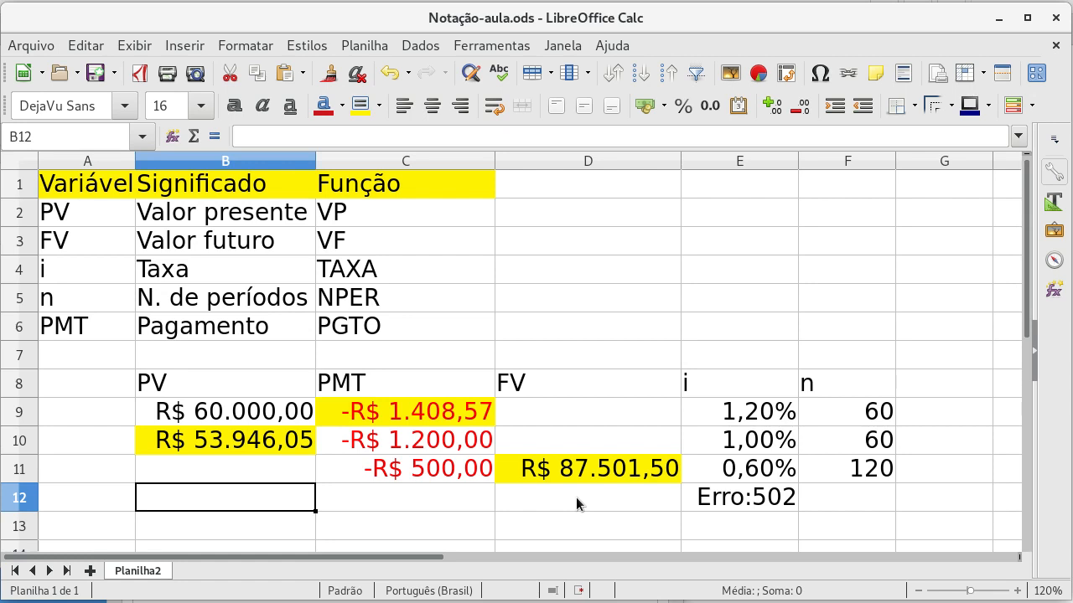
type("-1000")
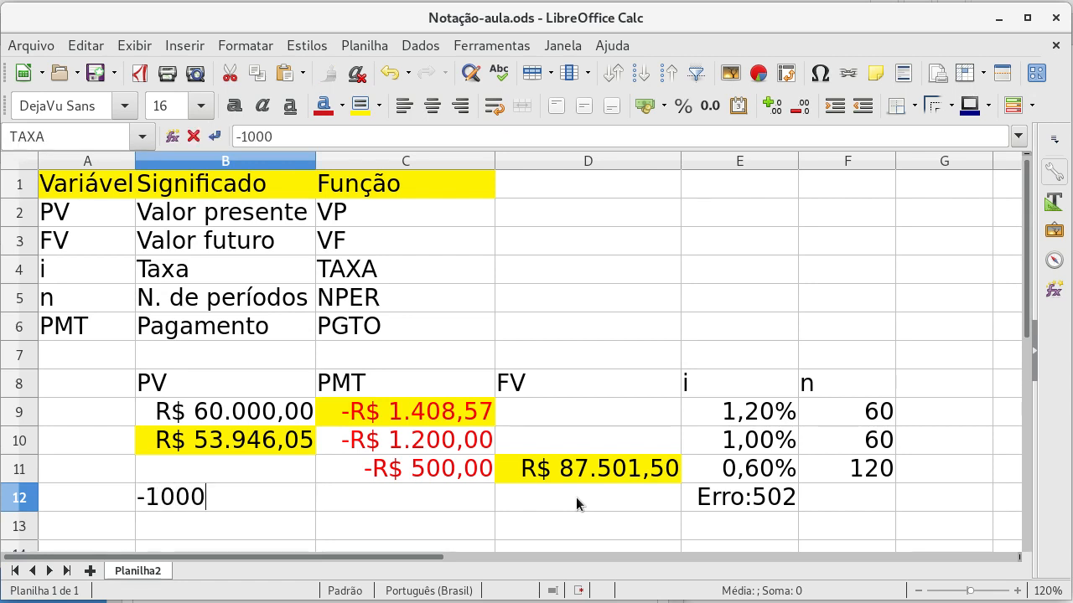
key("Tab")
key("Left")
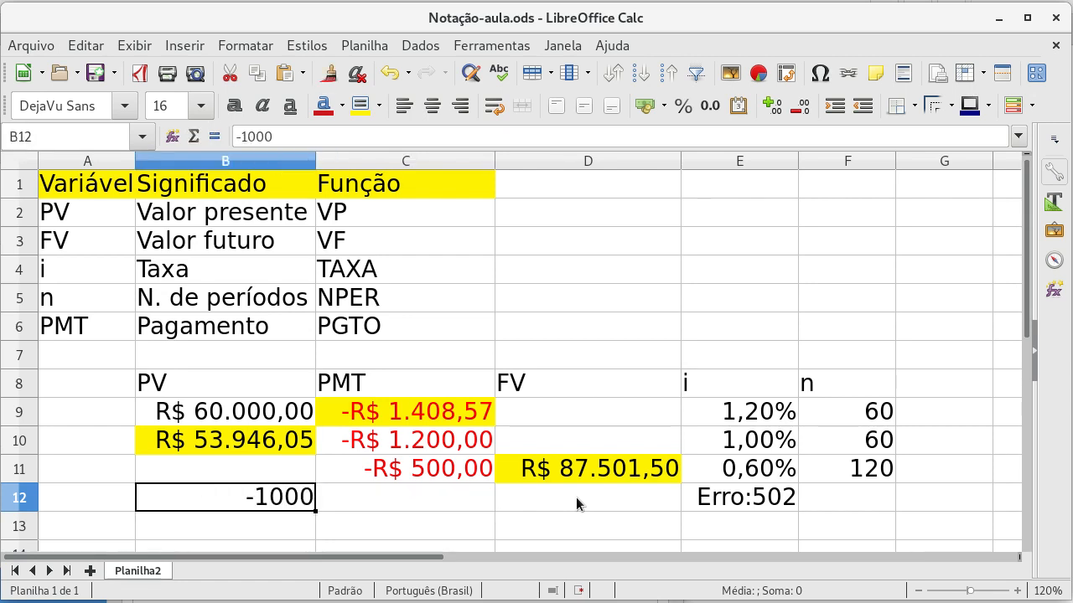
Step: Format cells B12:D12 as currency
key("shift+Right")
key("shift+Right")
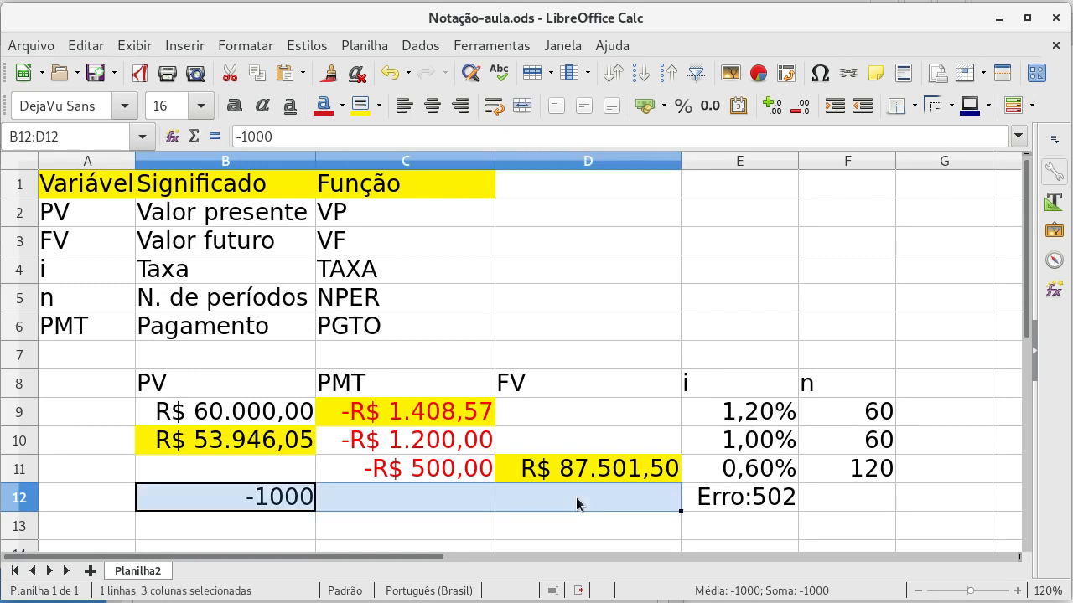
left_click(639, 109)
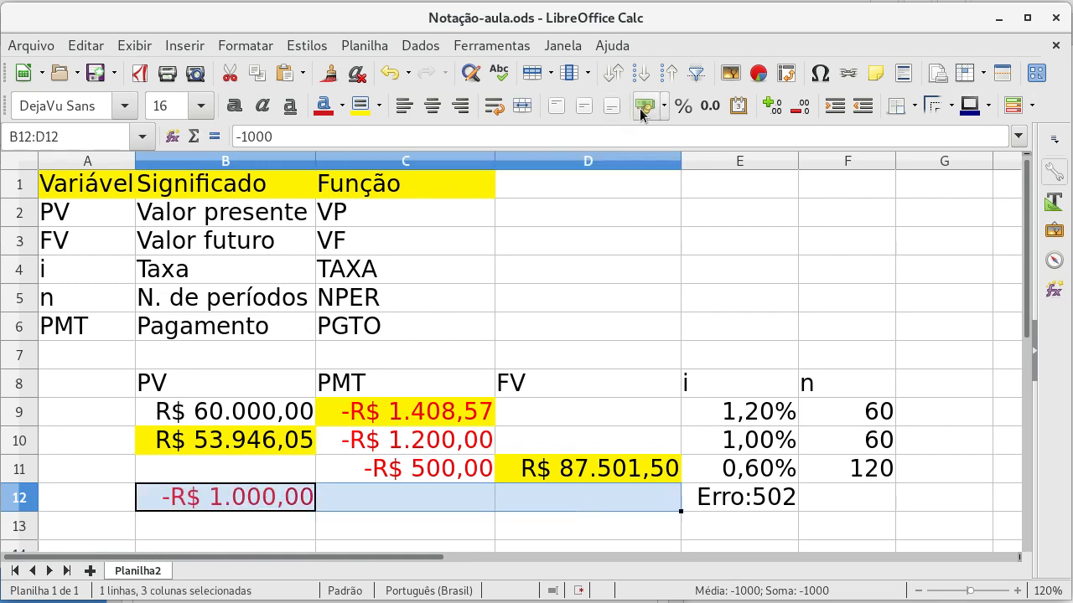
left_click(418, 496)
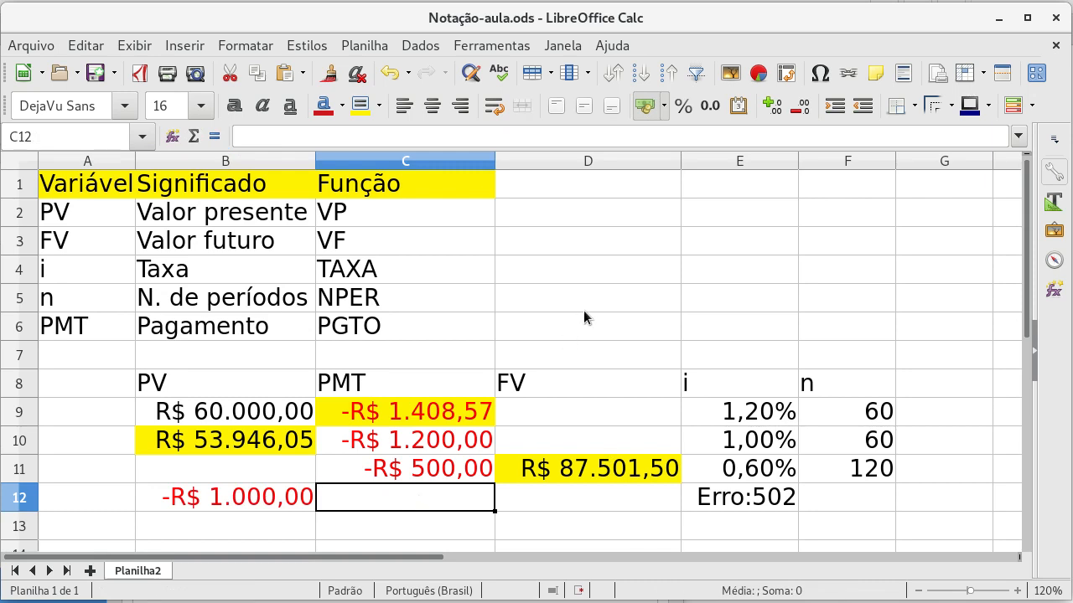
key("Left")
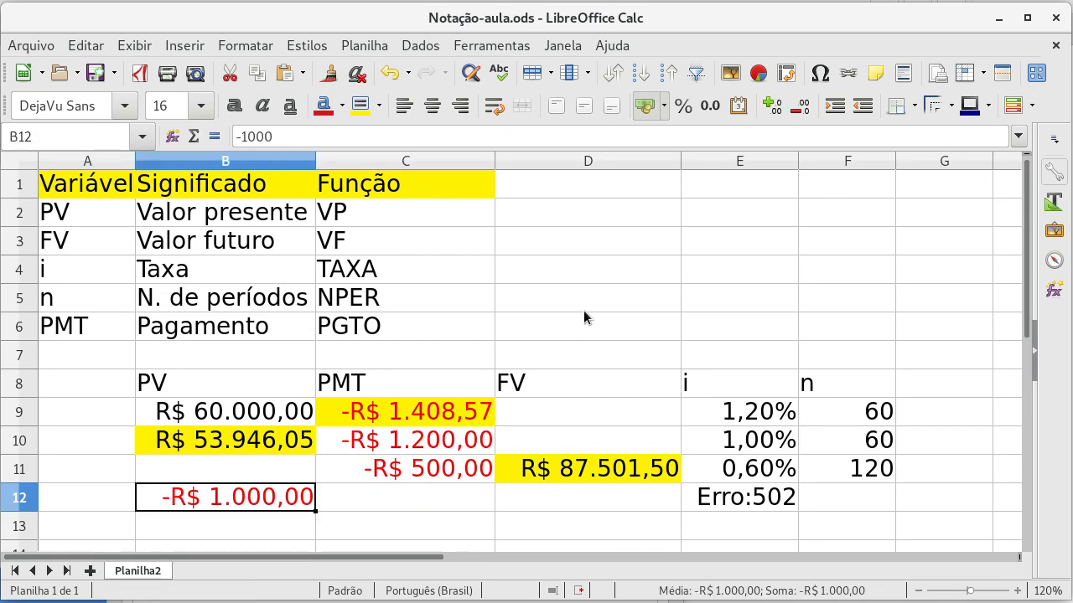
key("Right")
key("Right")
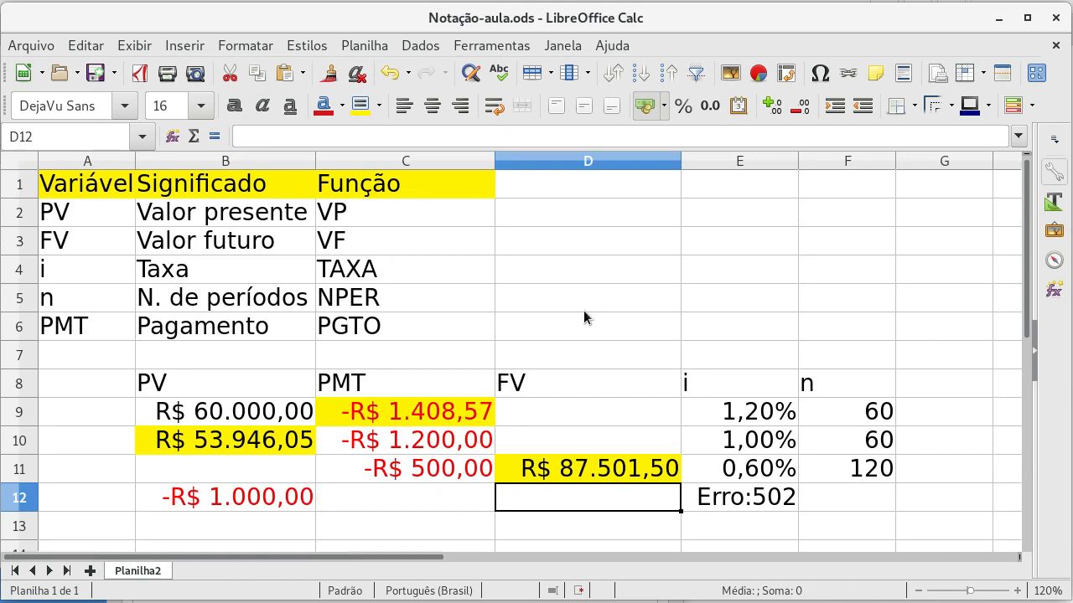
type("200")
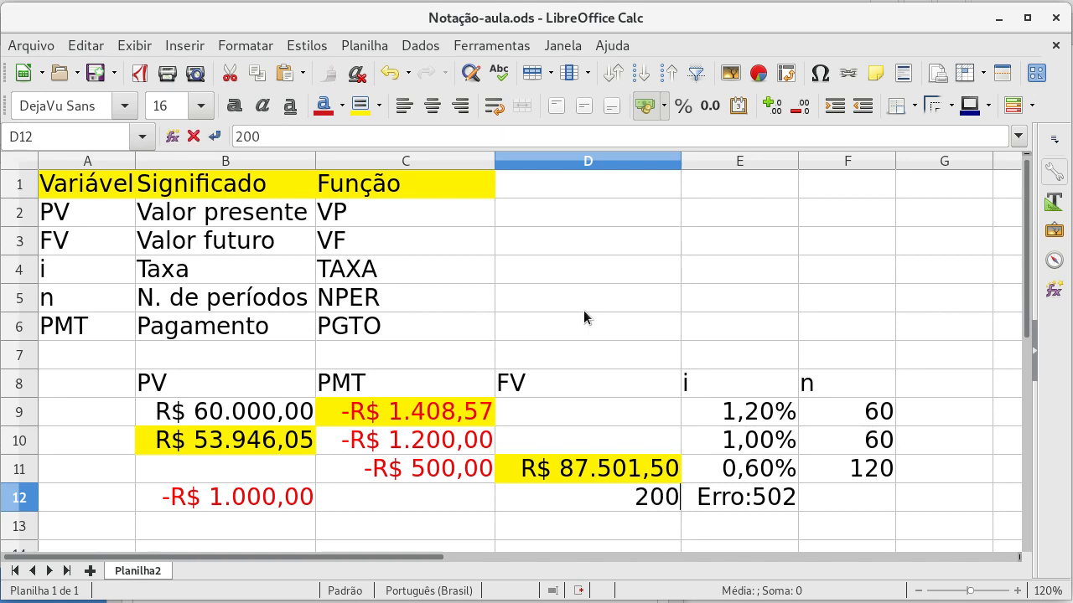
type("0")
key("BackSpace")
key("BackSpace")
key("BackSpace")
key("BackSpace")
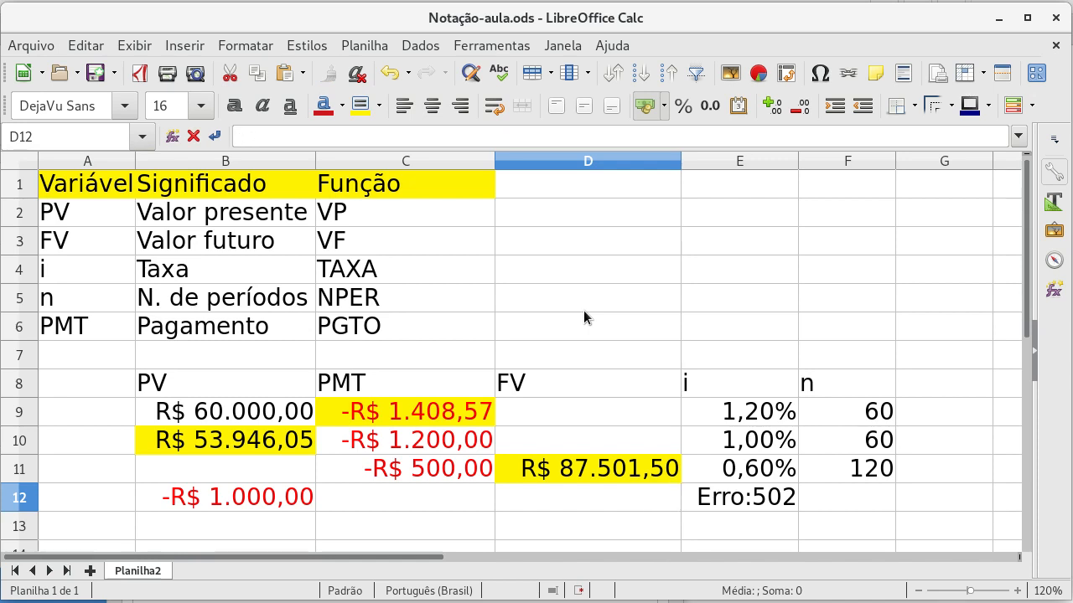
type("200")
key("BackSpace")
key("BackSpace")
key("BackSpace")
Step: Clear the present value from B12
key("Left")
key("Left")
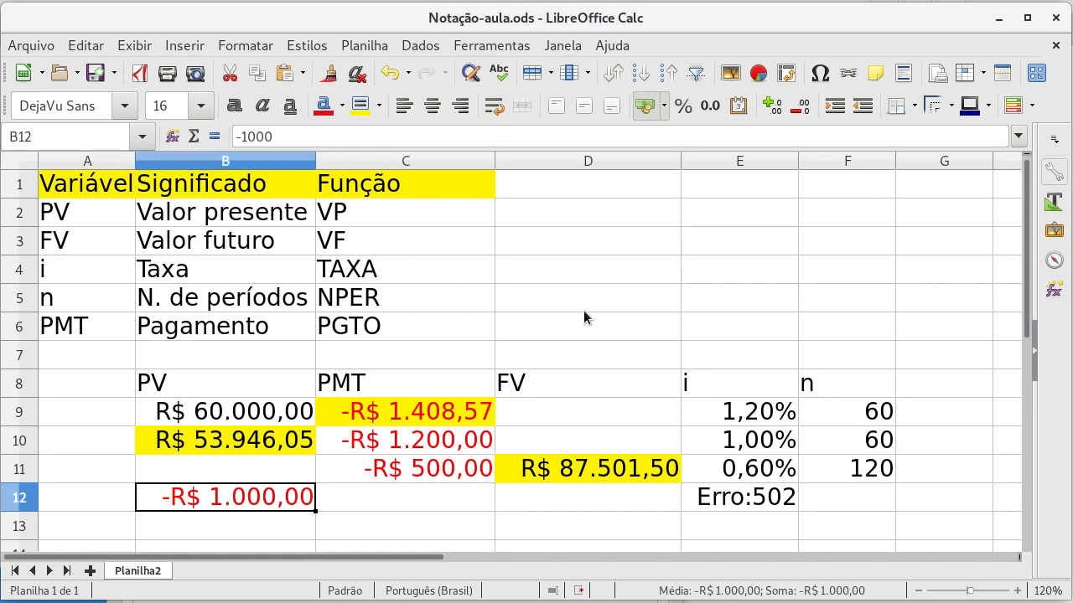
key("Delete")
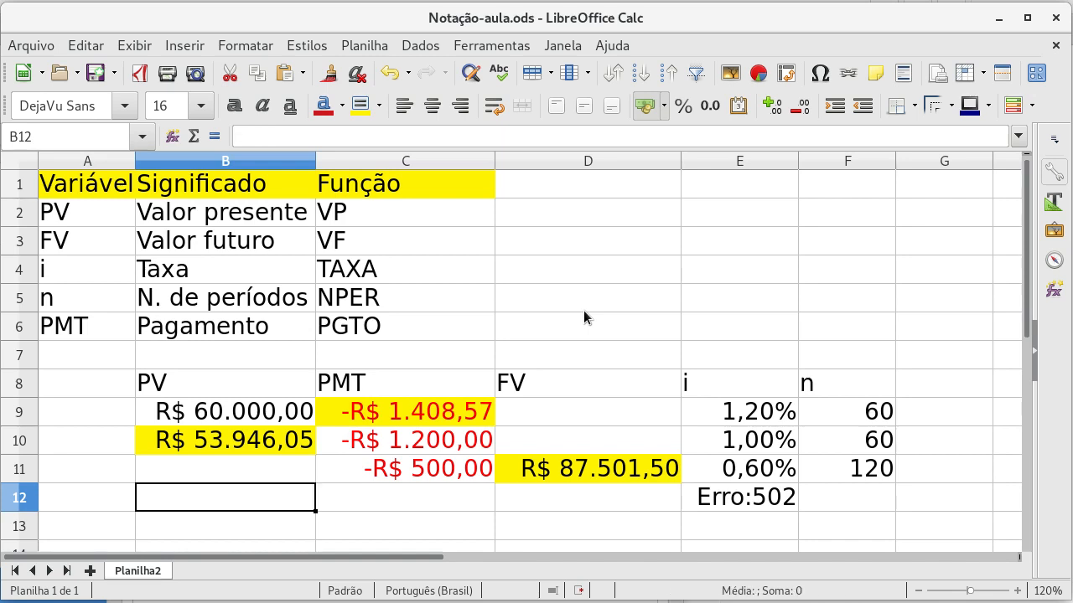
key("Right")
key("Right")
key("Right")
key("Left")
key("Left")
key("Left")
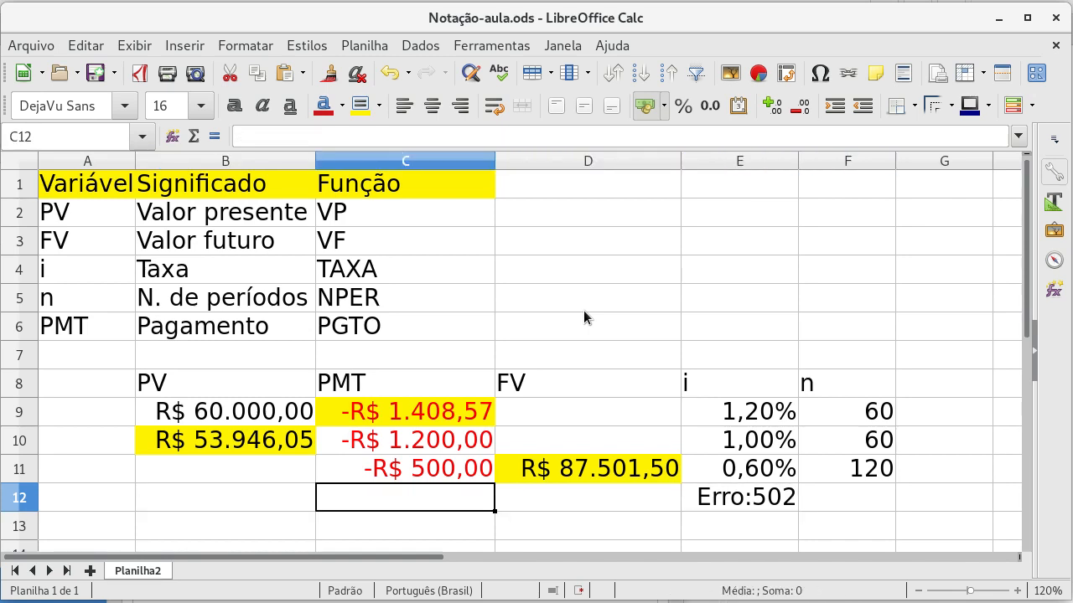
key("Right")
key("Left")
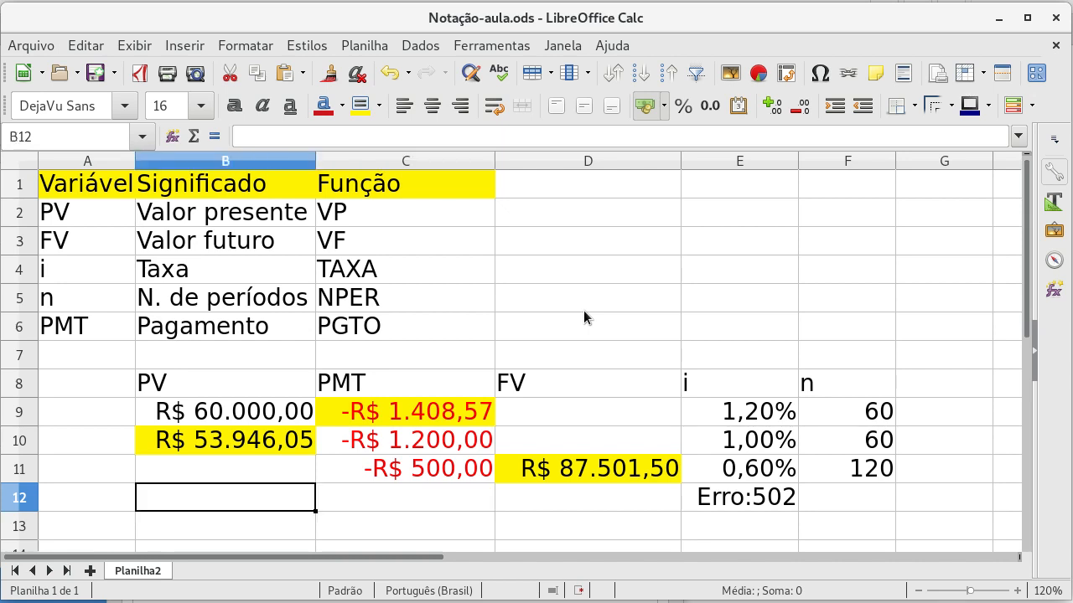
Step: Enter a present value of 36000 in B12
type("36.00")
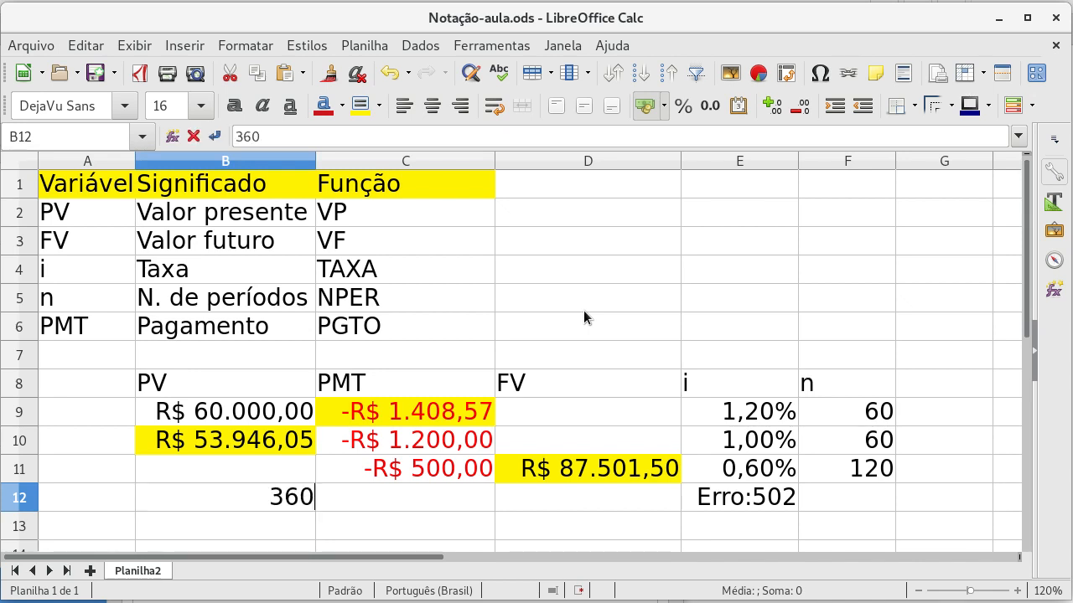
type("00")
key("Tab")
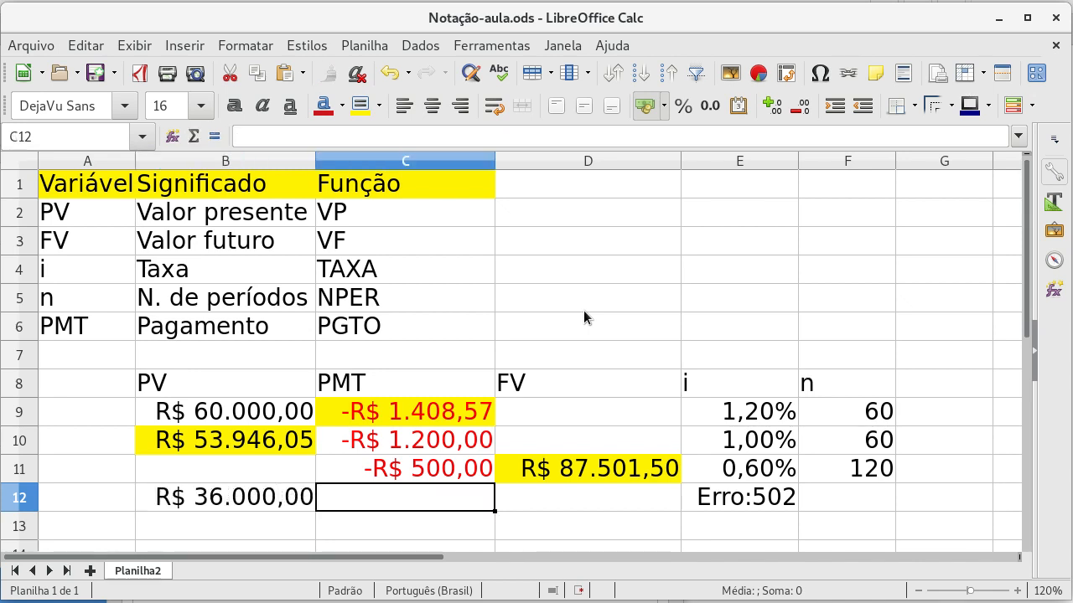
key("Left")
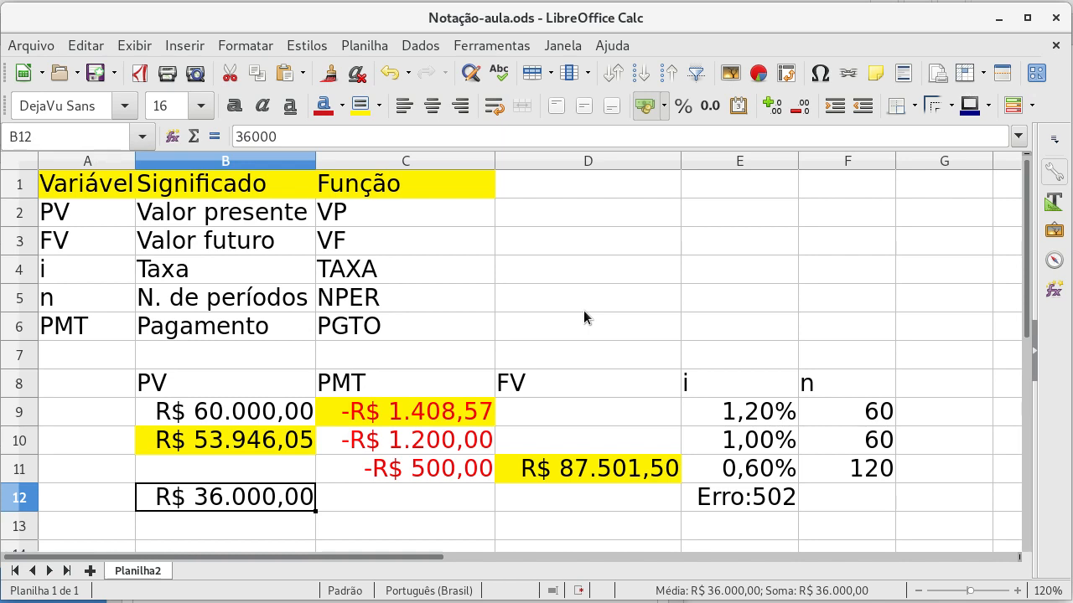
Step: Enter a payment of 900 in C12, in the PMT column
key("Right")
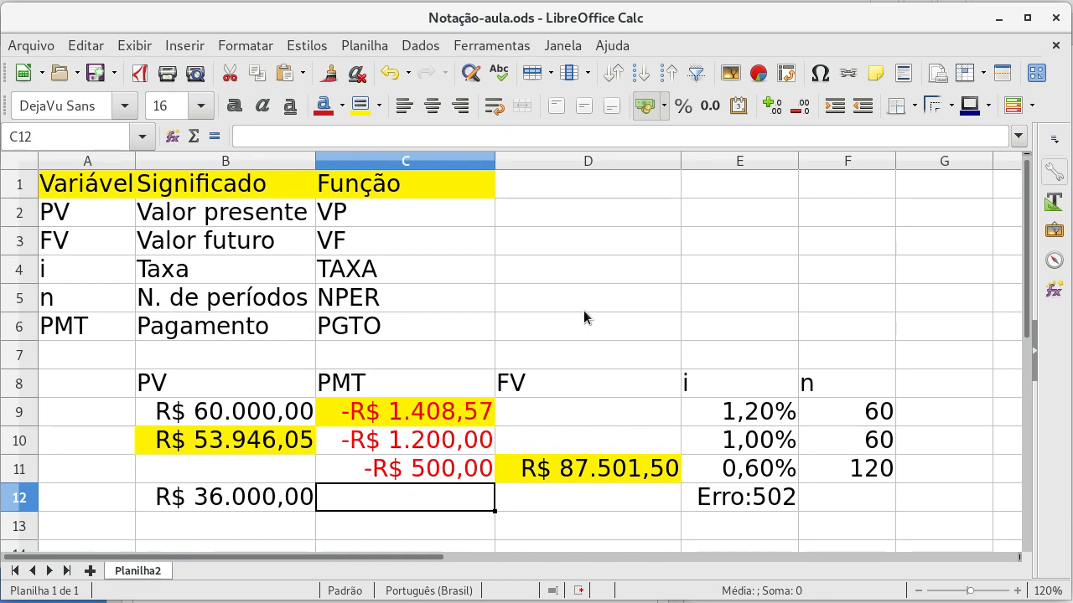
type("900")
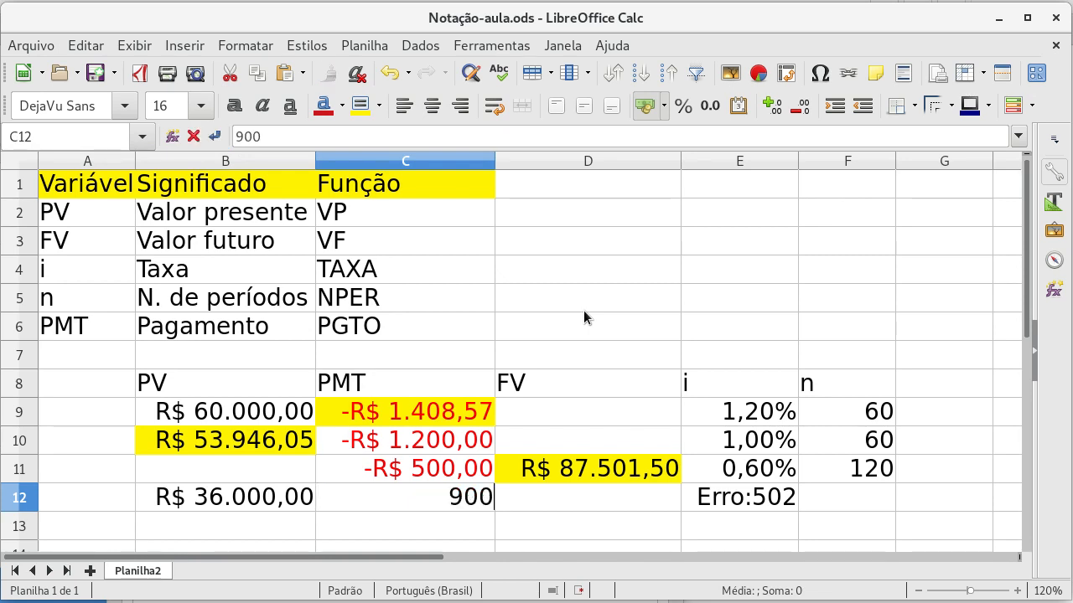
key("Return")
key("Up")
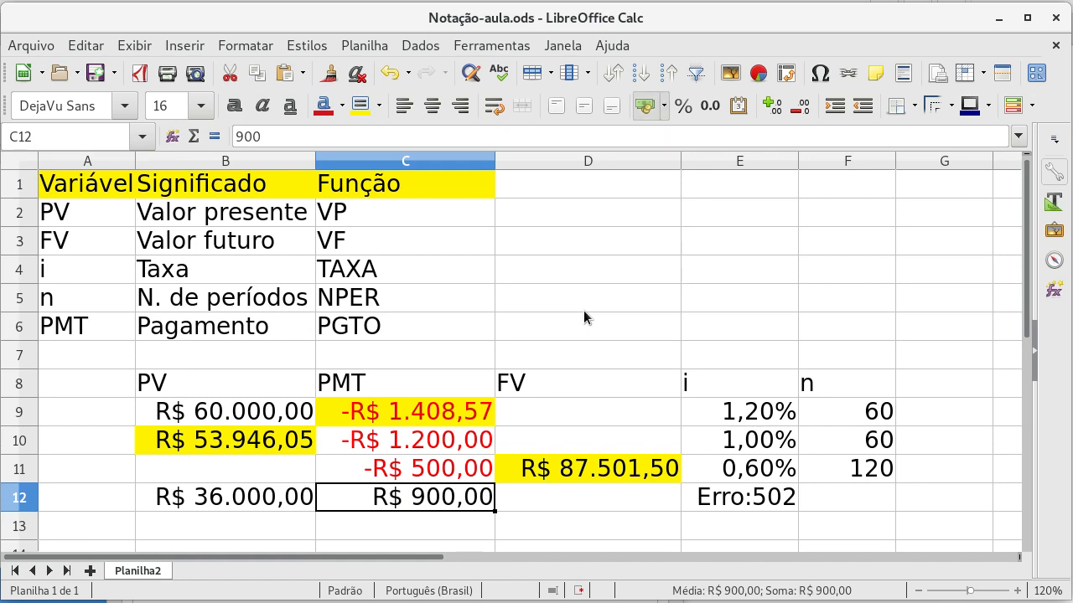
Step: Change the payment in C12 to the negative value -900
type("-R$ 9")
type("00")
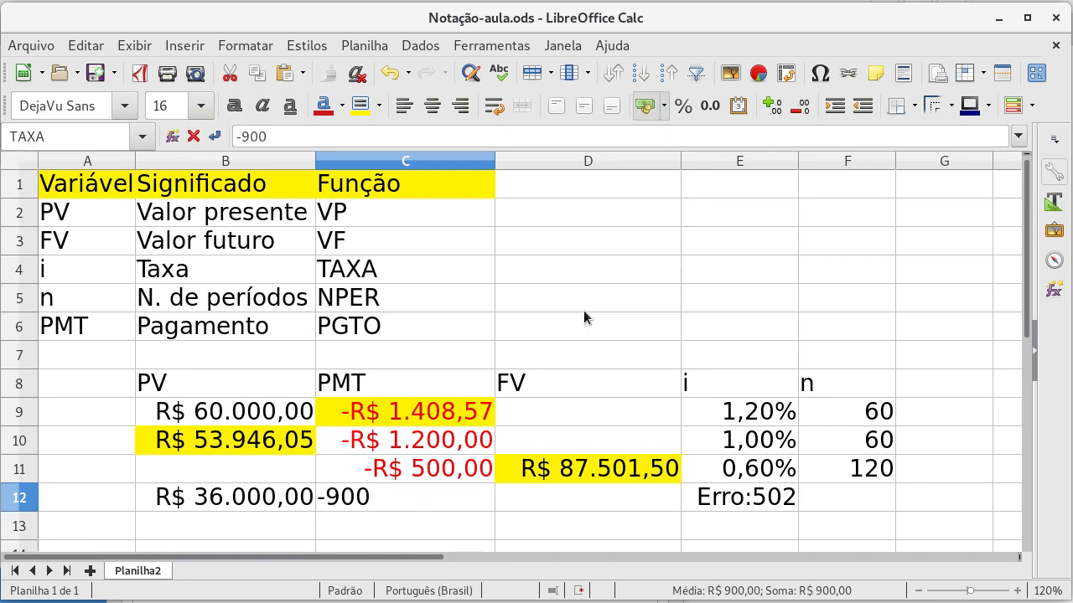
key("Return")
key("Up")
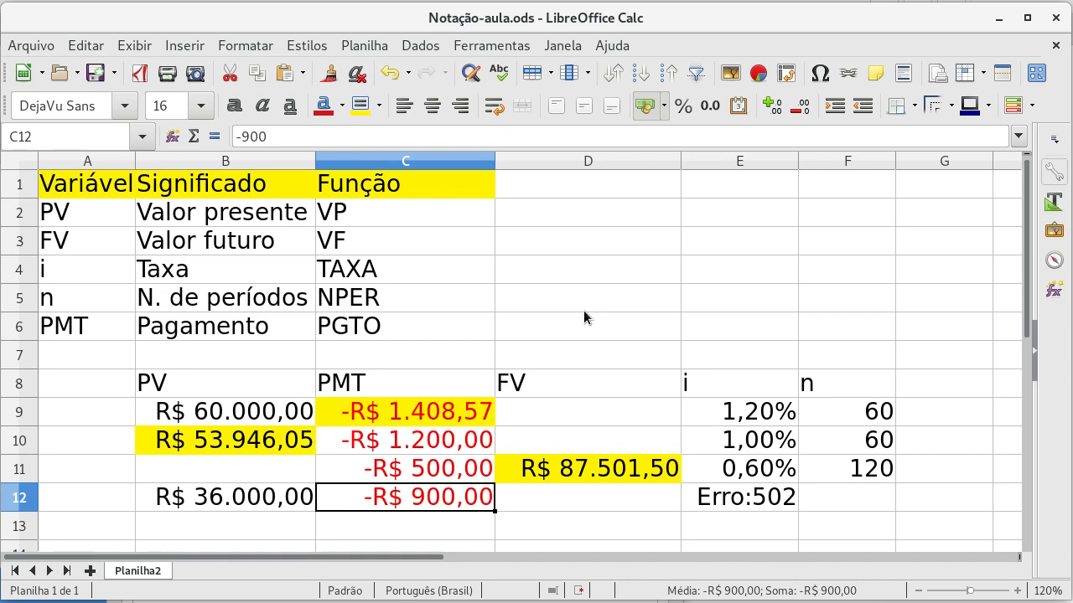
Step: Enter 60 periods in F12, in the n column
key("Right")
key("Right")
key("Right")
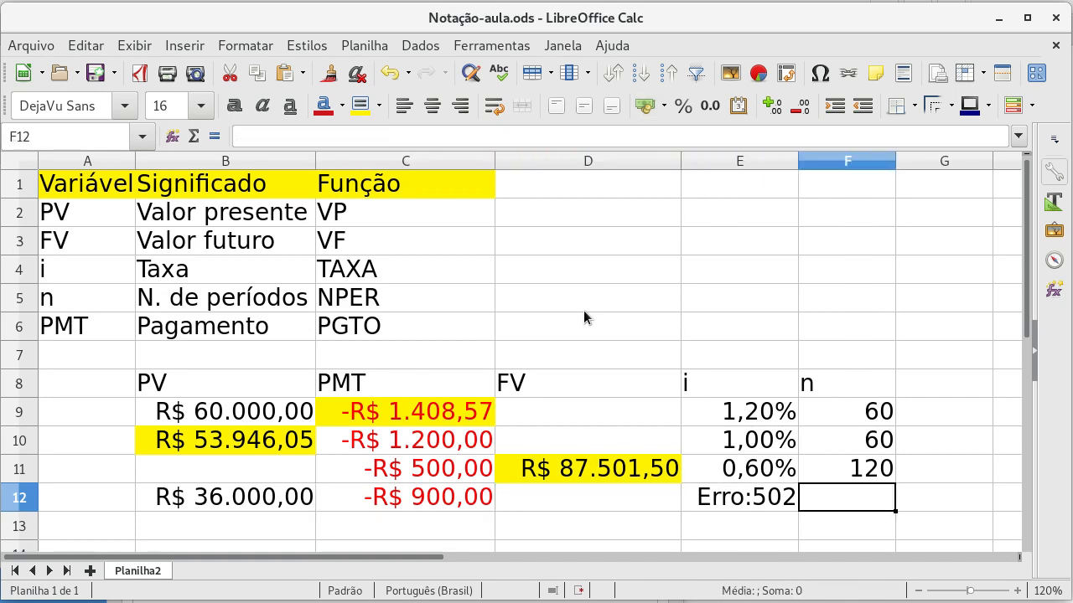
type("60")
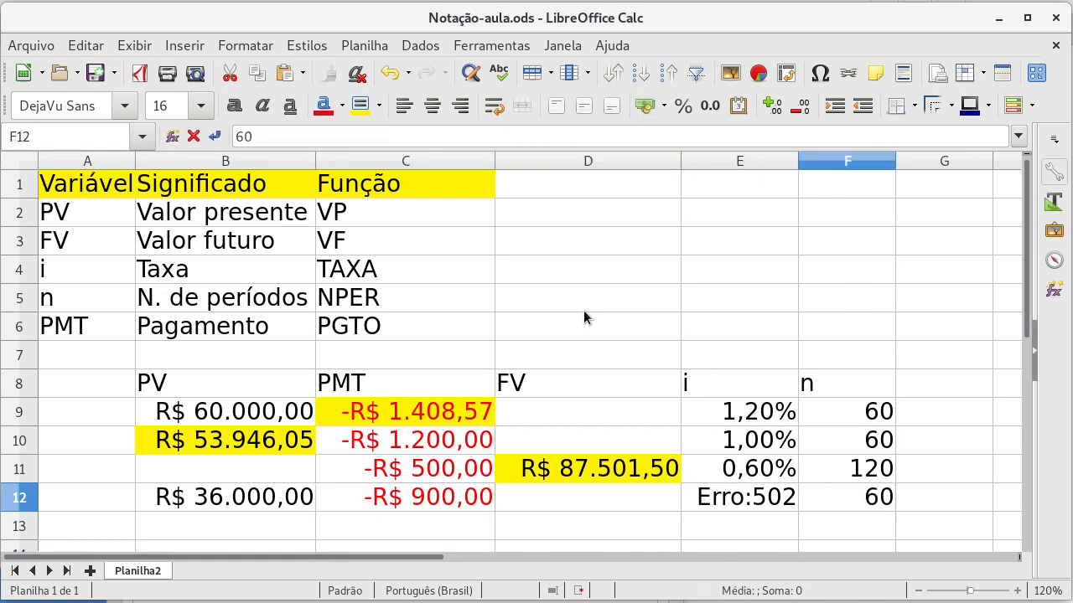
key("Left")
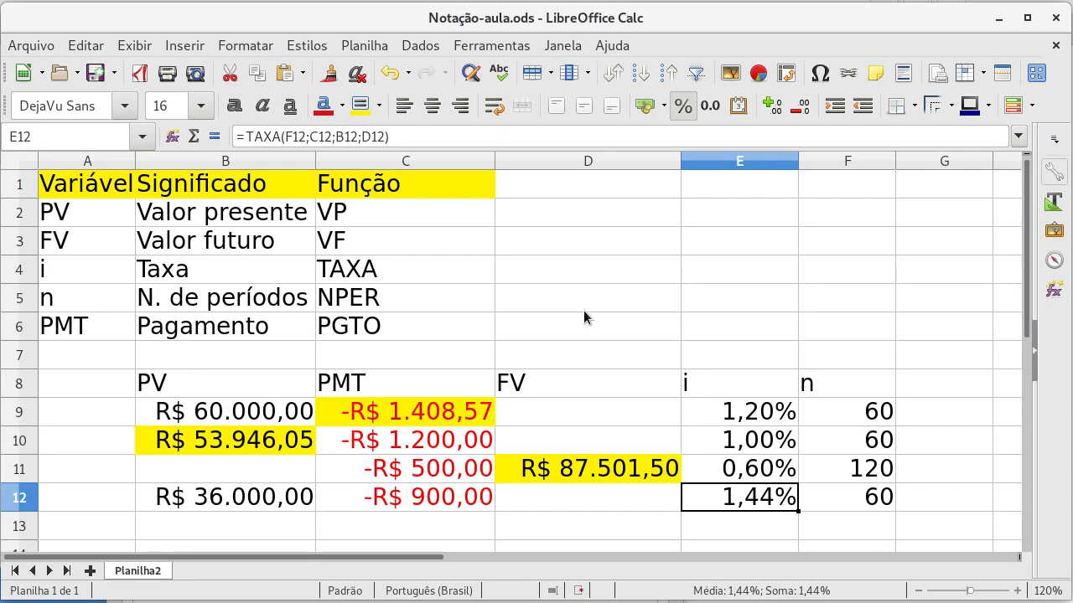
Step: Try a positive payment of 900 in C12
key("Left")
key("Left")
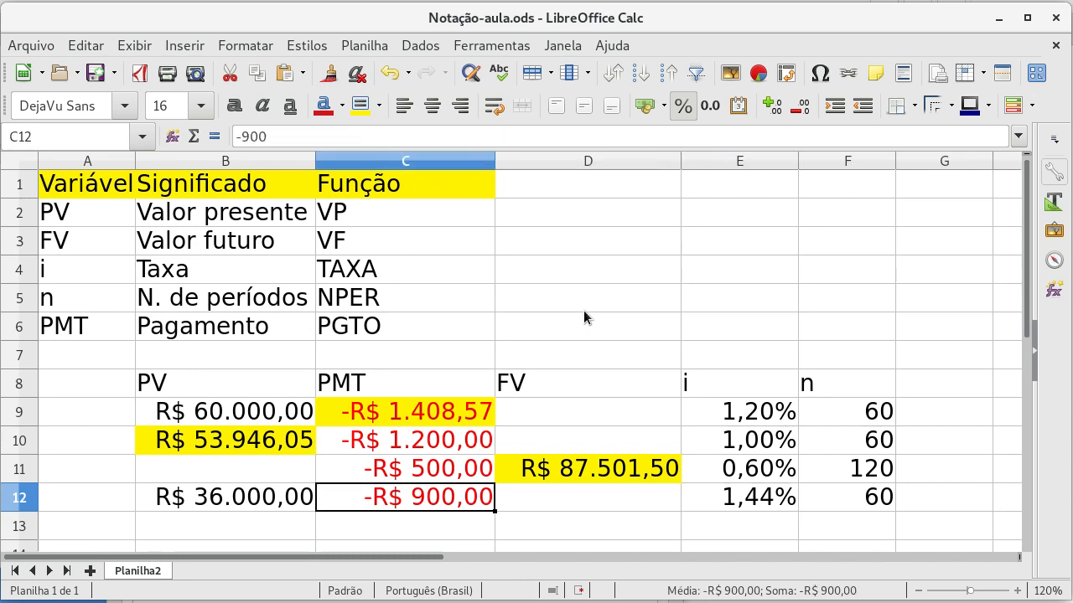
type("900")
key("Return")
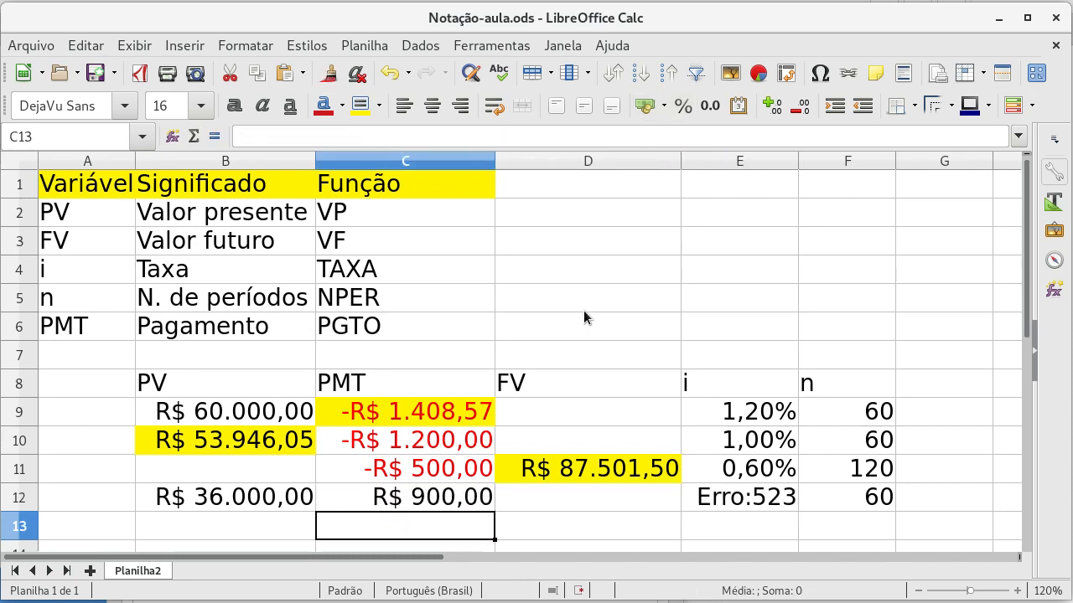
Step: Set the payment in C12 back to the negative value -900
key("Up")
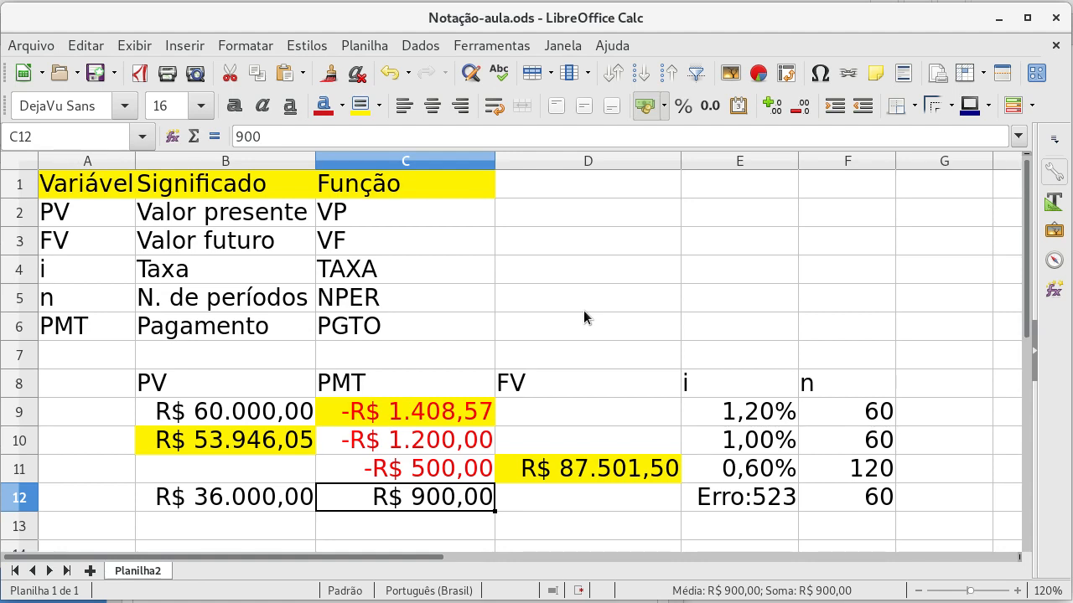
type("-900")
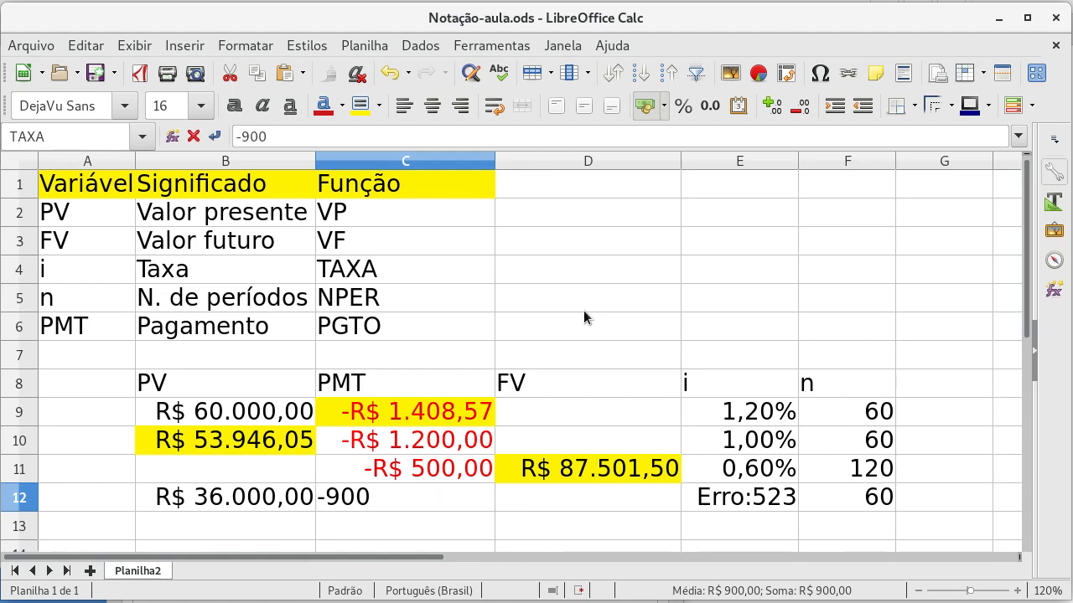
key("Return")
Step: Change the payment in C12 to -800
key("Up")
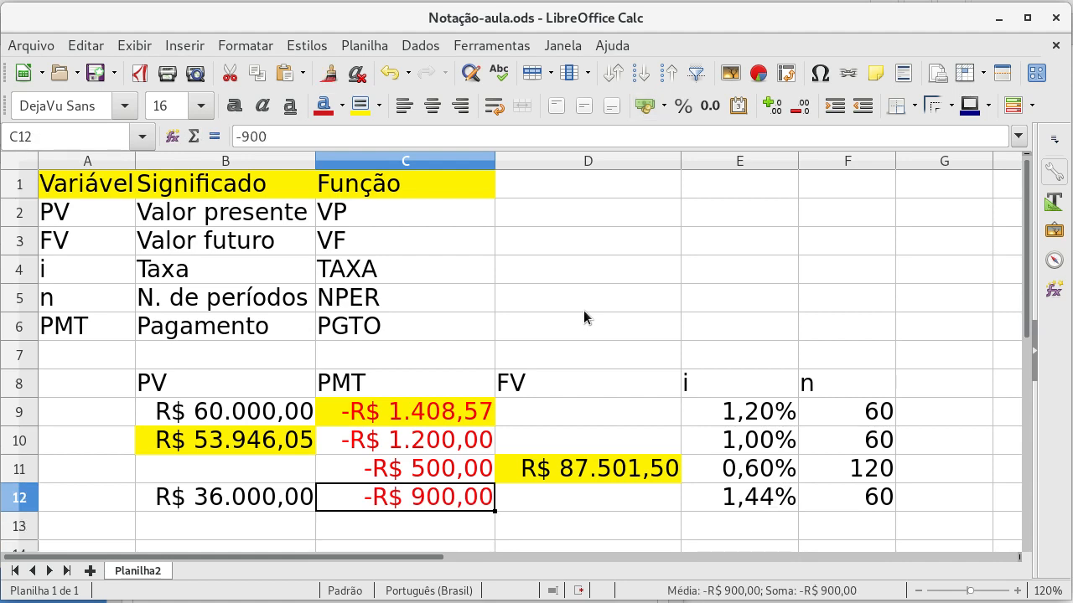
type("-800")
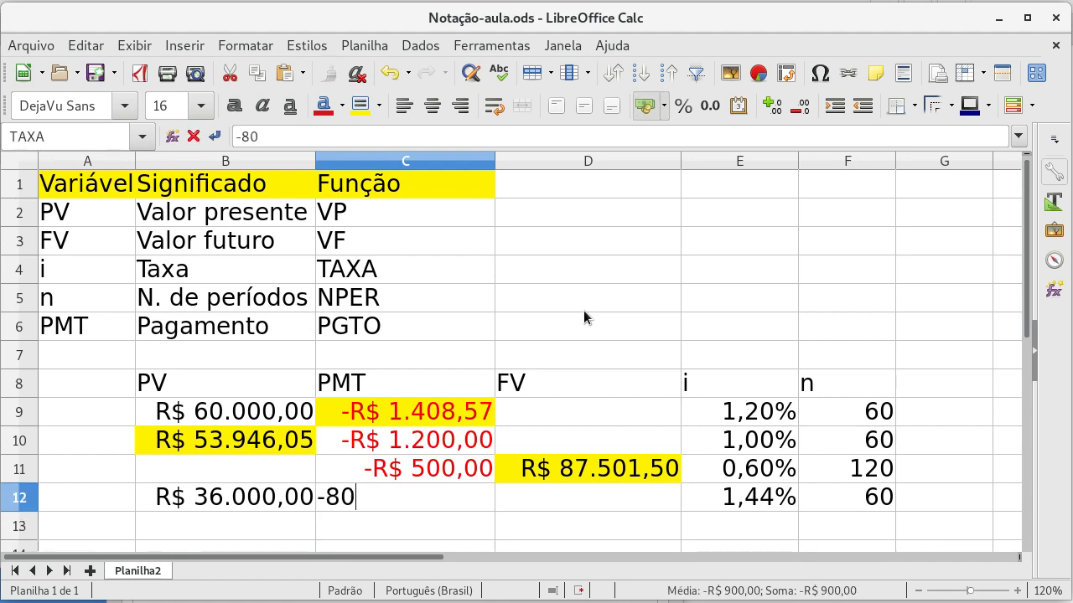
key("Return")
key("Up")
Step: Highlight the calculated rate in E12 with a yellow background
key("Right")
key("Right")
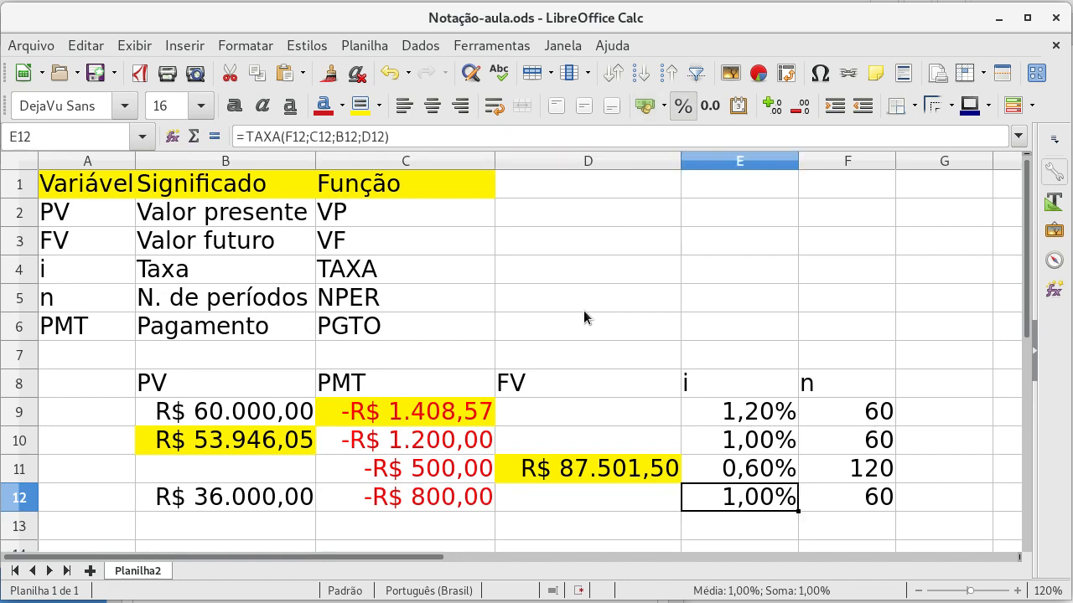
key("Left")
key("Left")
key("Right")
key("Right")
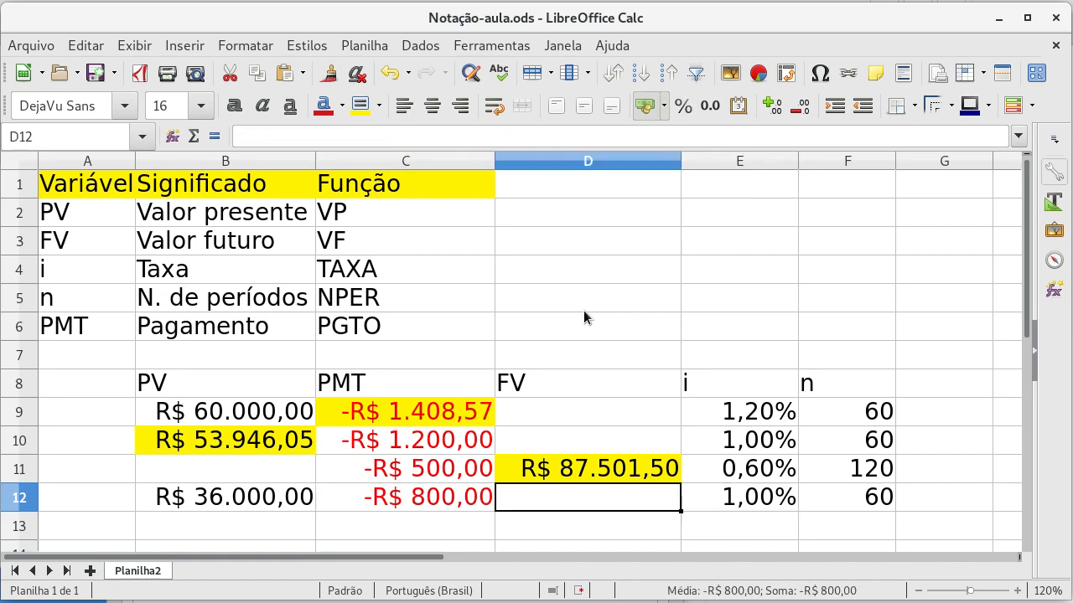
left_click(362, 106)
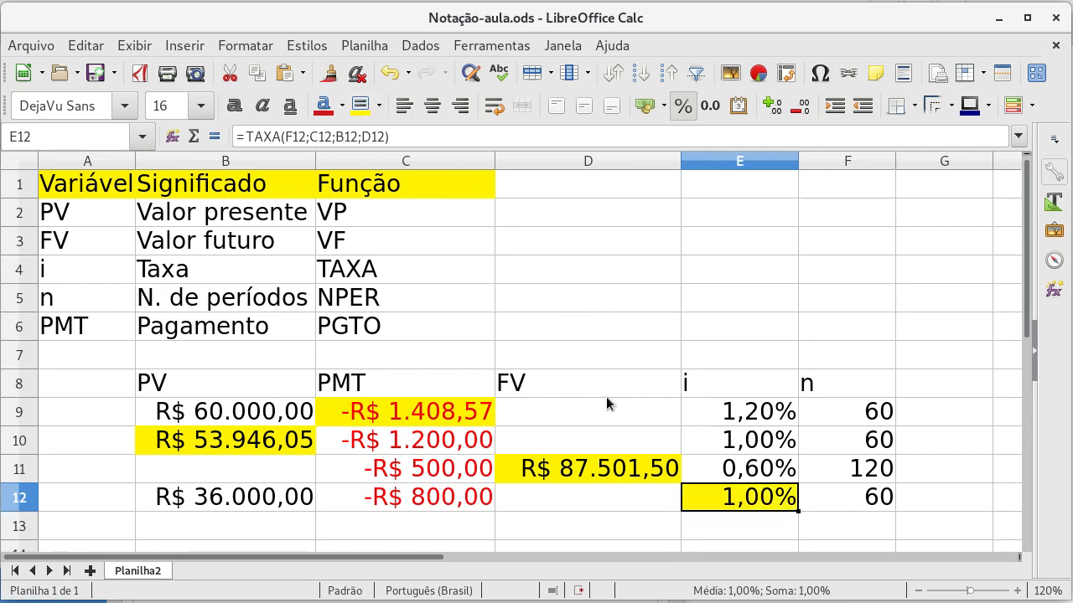
Step: Set the payment in C12 to -890 and check the recalculated rate in E12
key("Left")
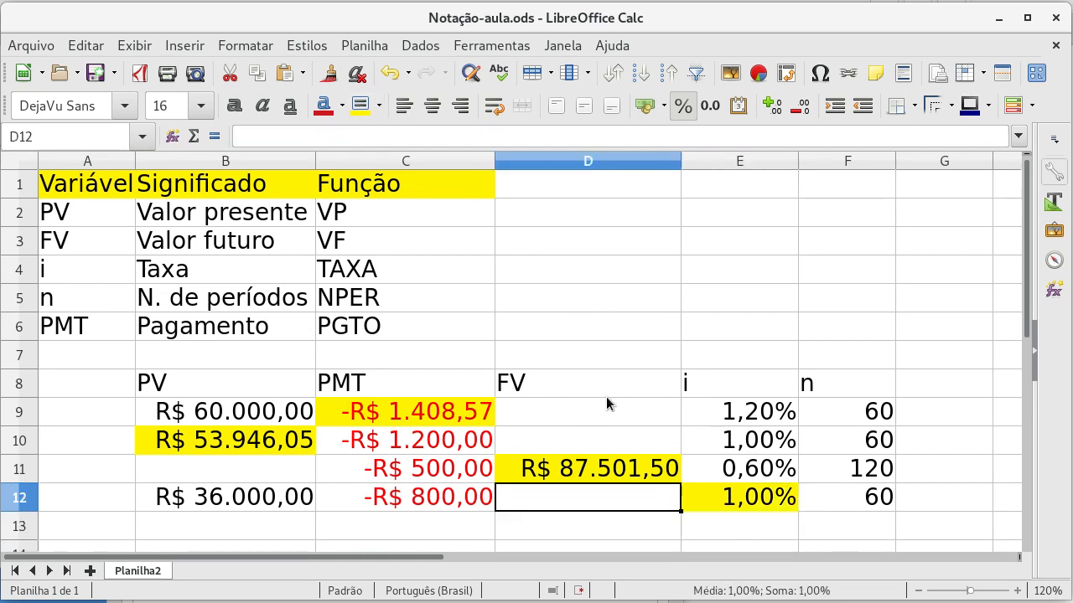
key("Left")
key("Left")
key("Right")
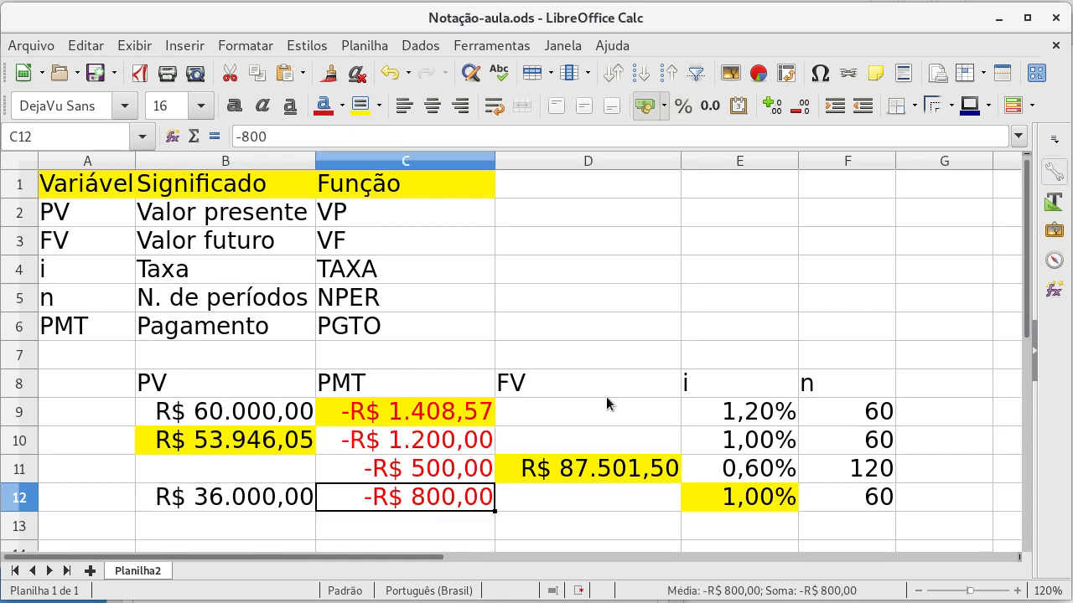
type("890")
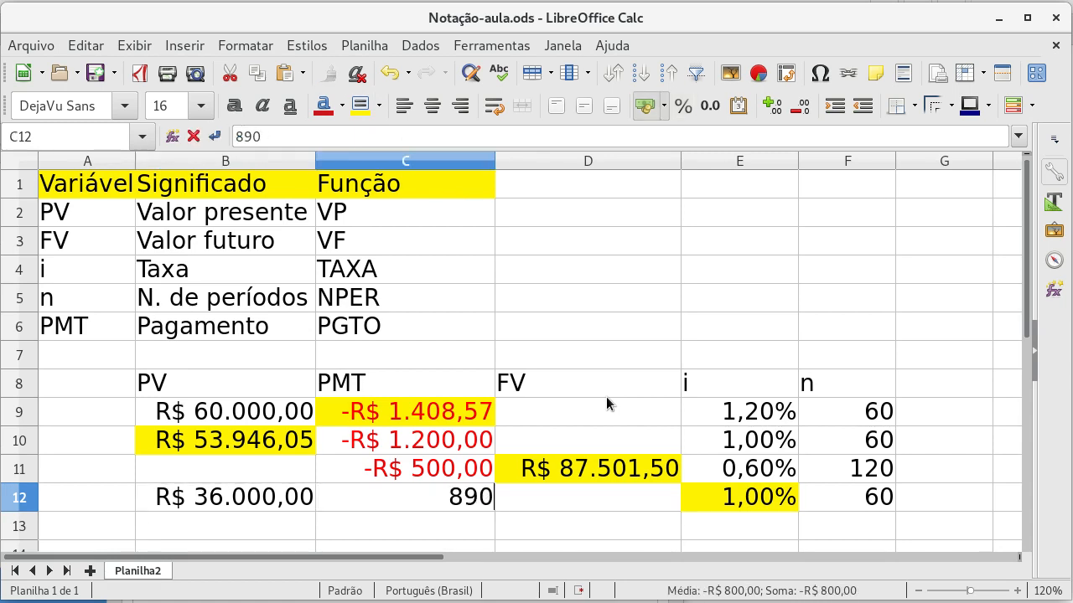
key("BackSpace")
key("BackSpace")
key("BackSpace")
type("-8")
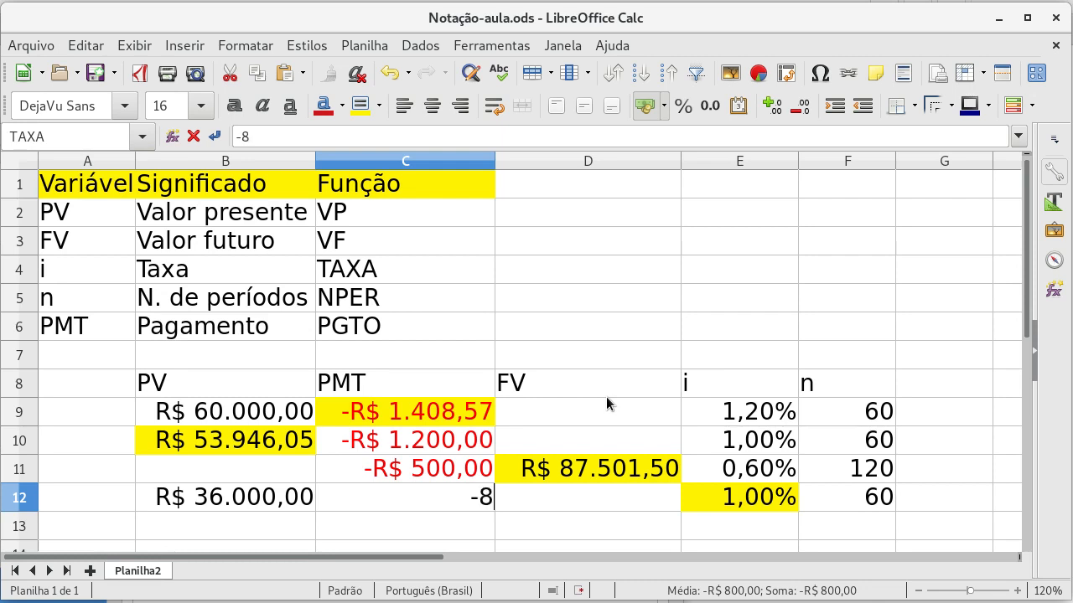
type("90")
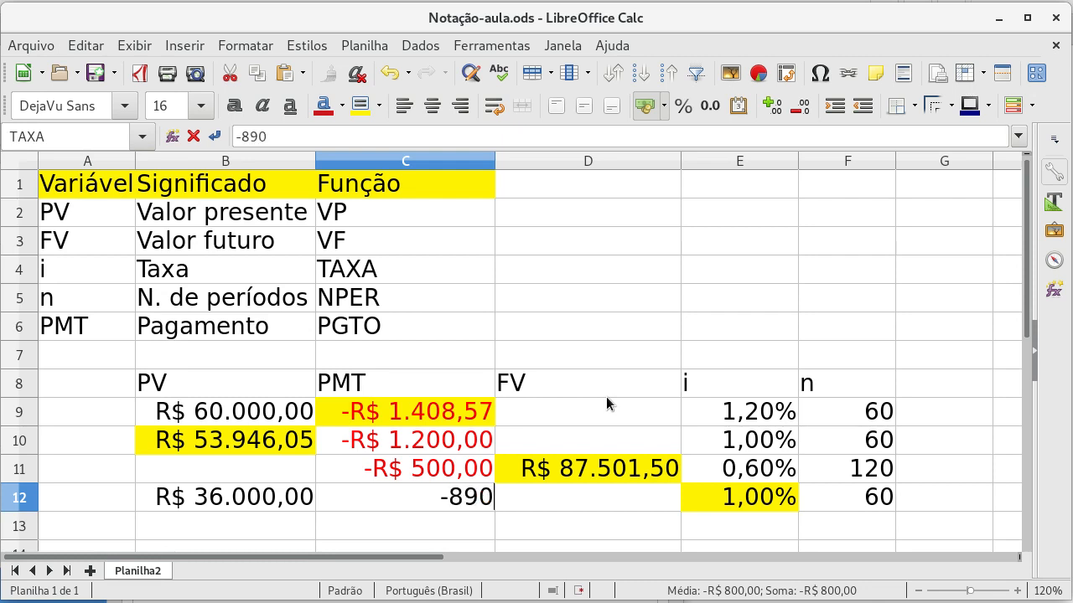
key("Return")
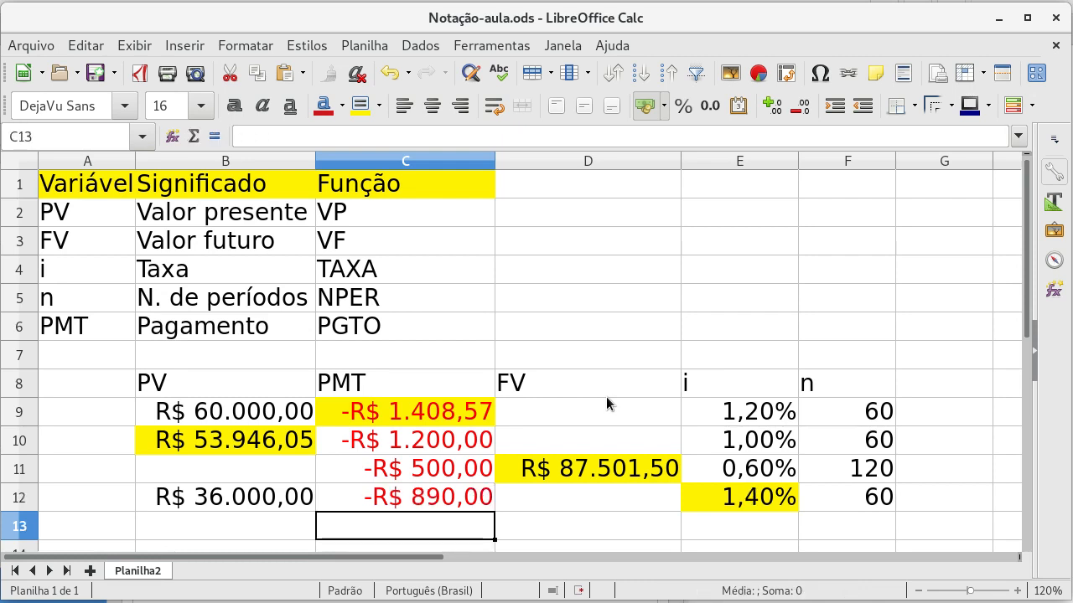
key("Up")
key("Left")
key("Right")
key("Right")
key("Right")
key("Right")
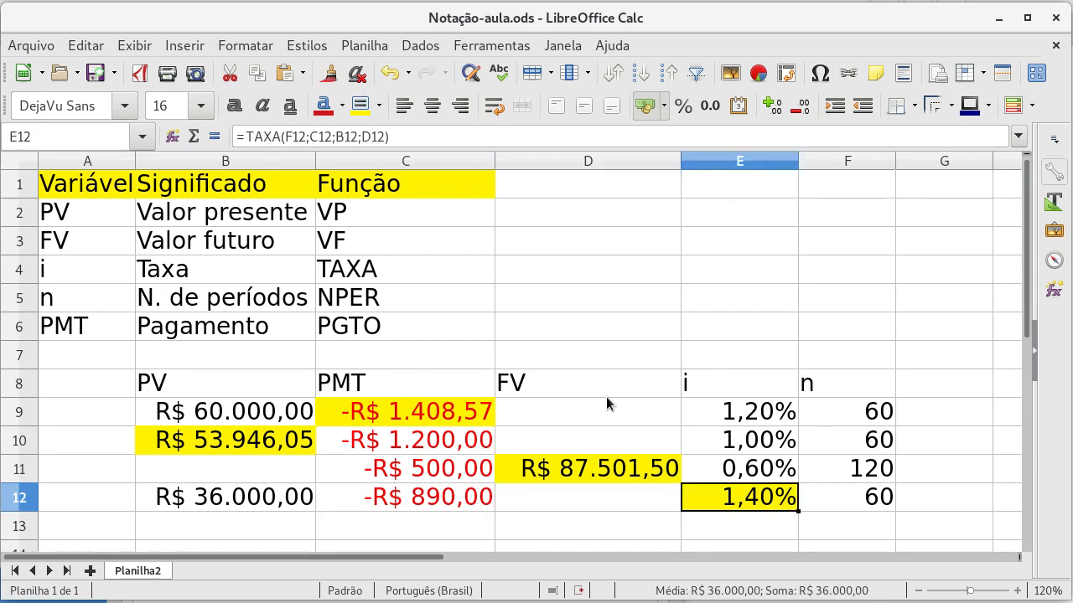
Step: Calculate the number of periods in F13 with the formula =NPER(E13;C13;B13;D13)
key("Left")
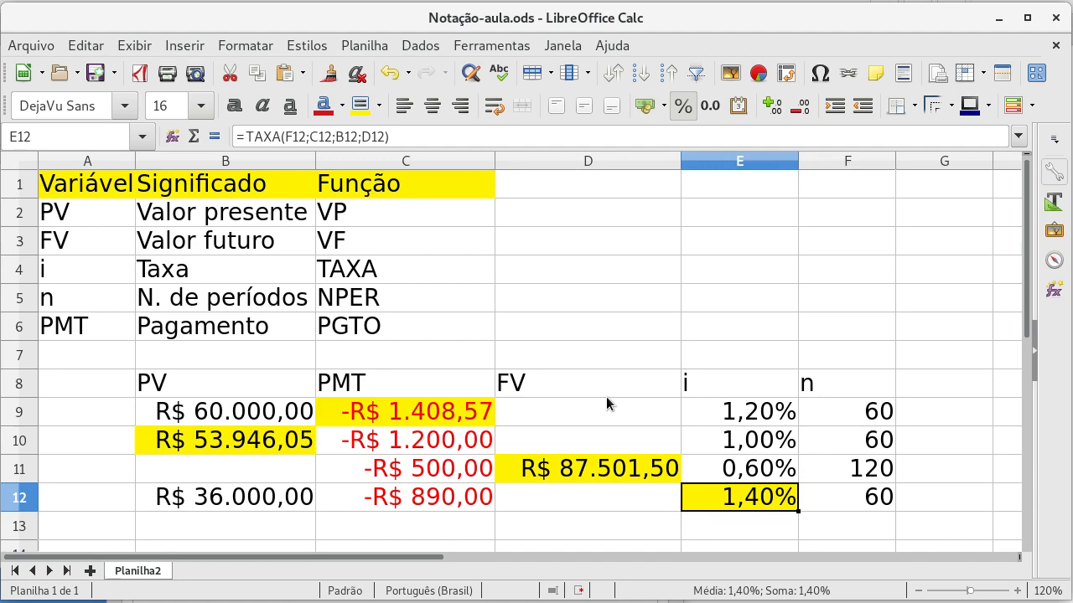
key("Down")
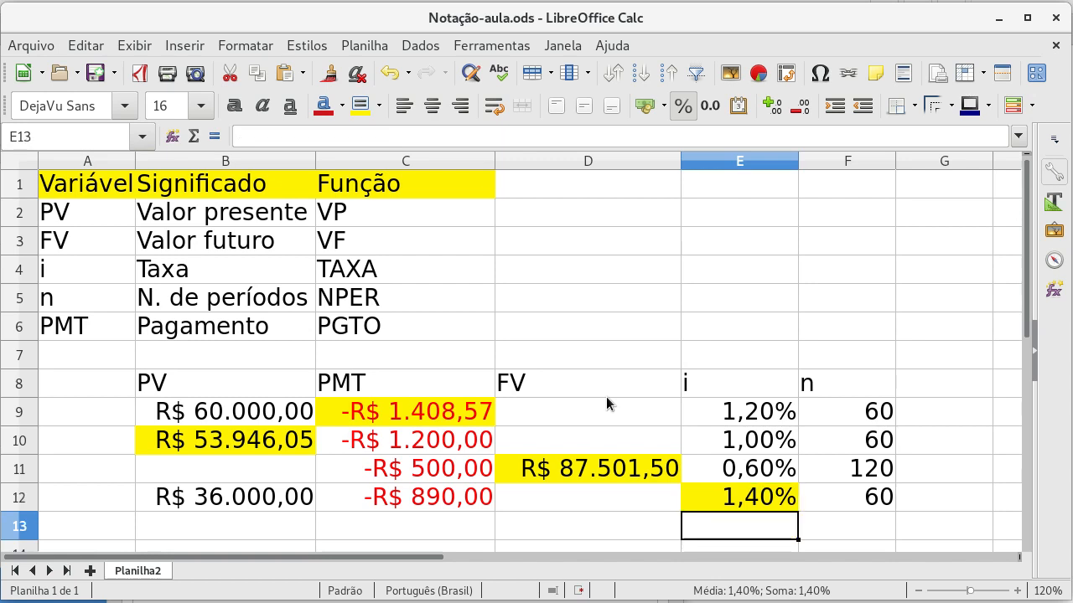
key("Right")
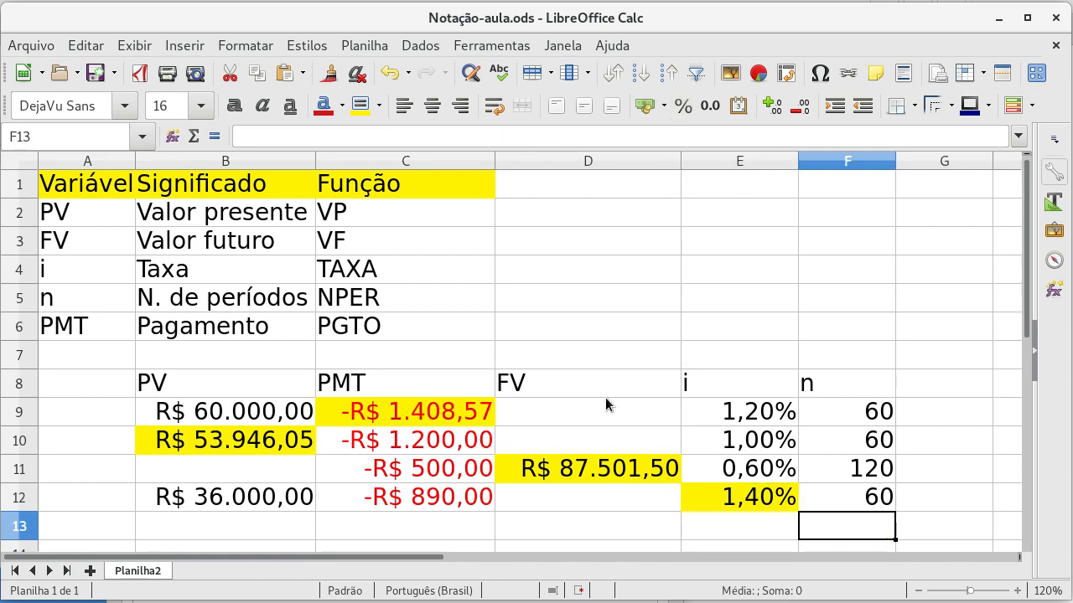
type("=")
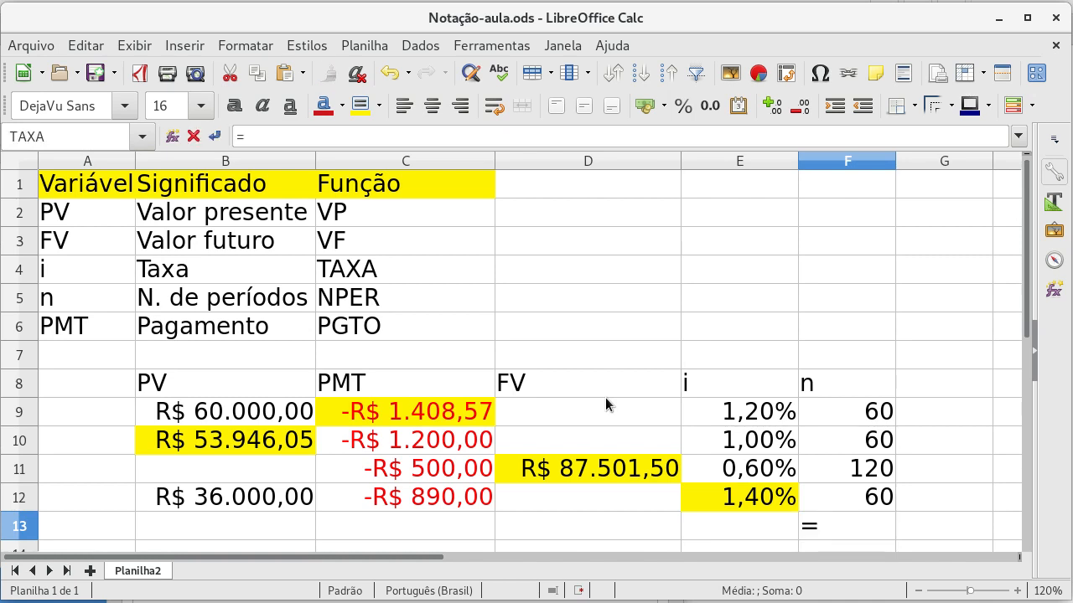
type("NPER")
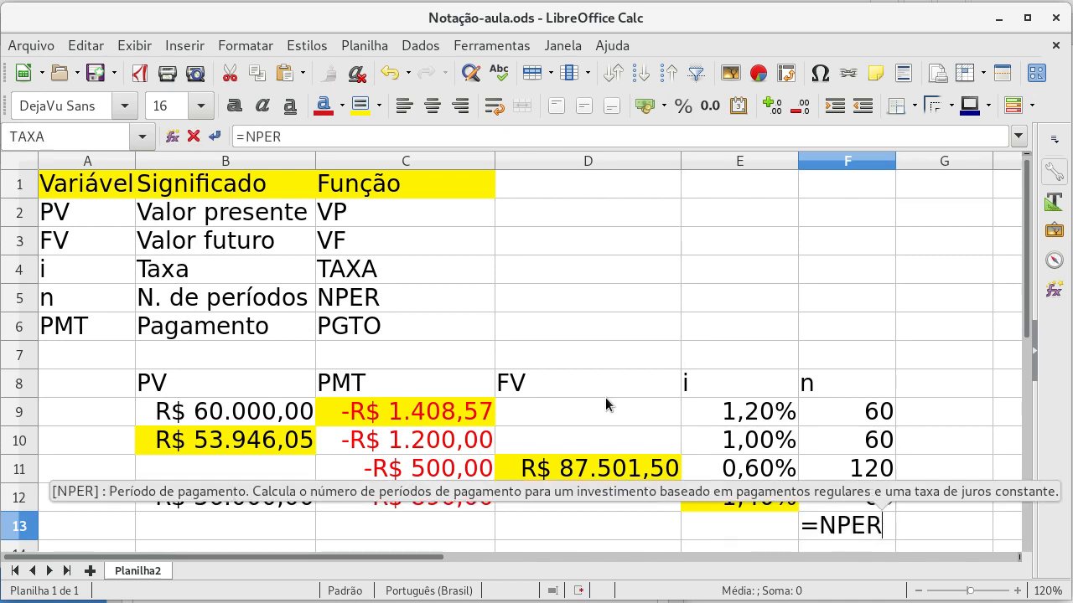
type("(")
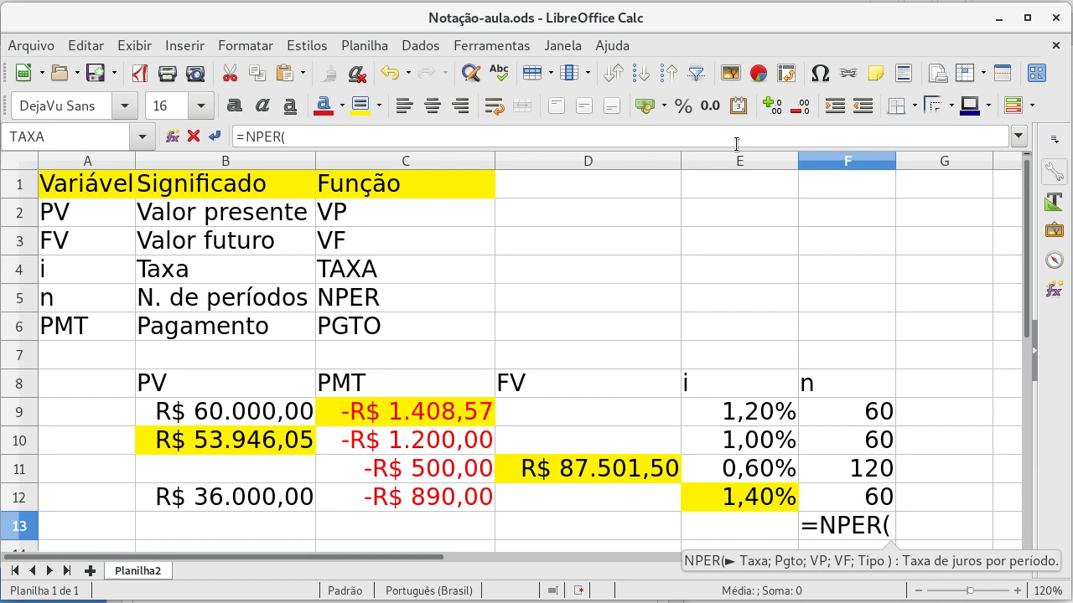
left_click(737, 522)
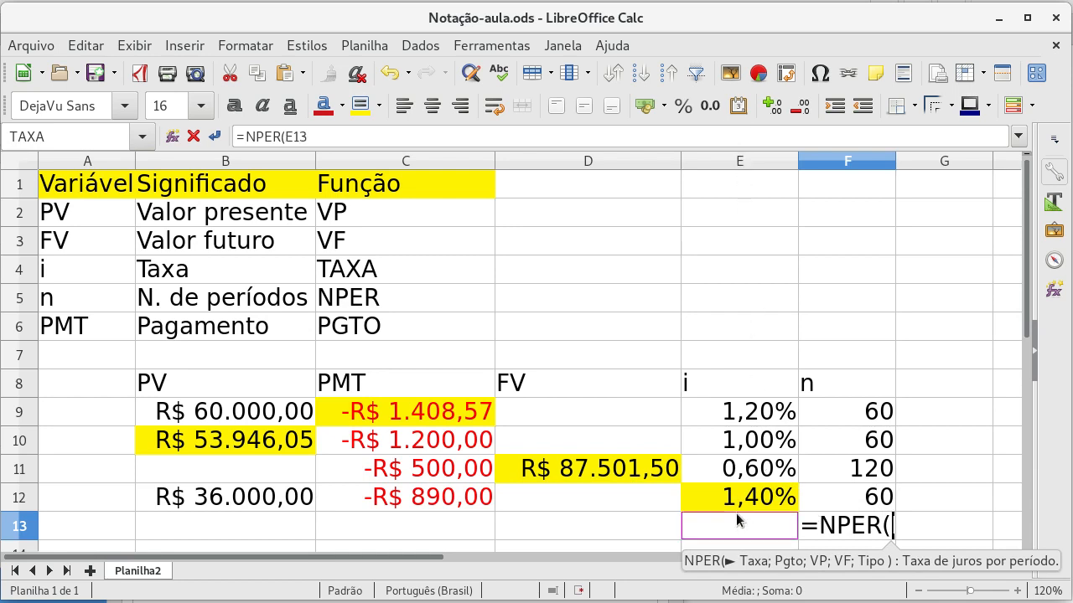
type(";")
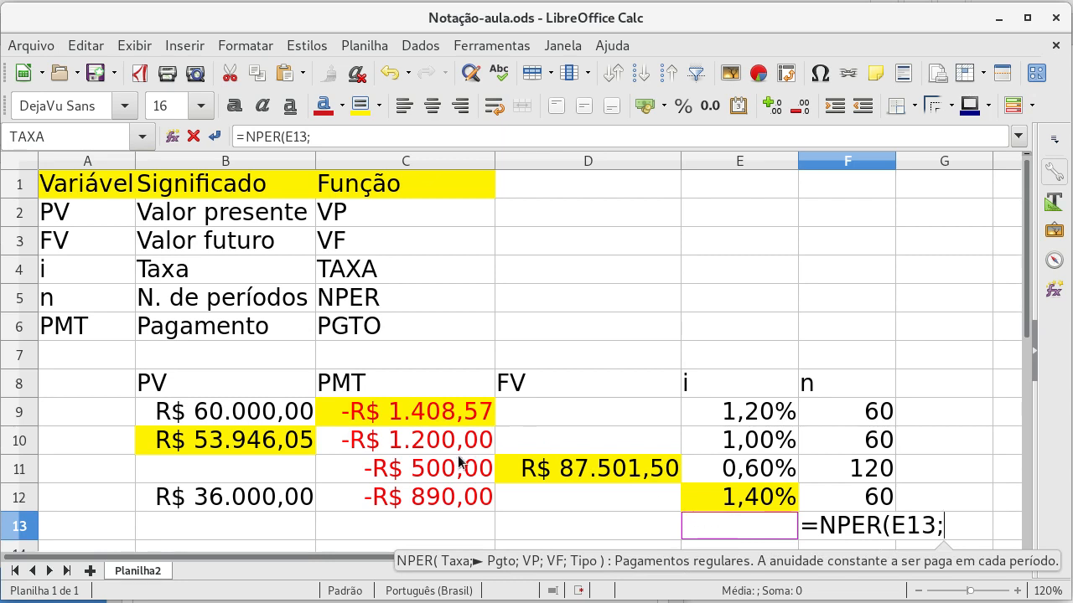
left_click(385, 528)
type(";")
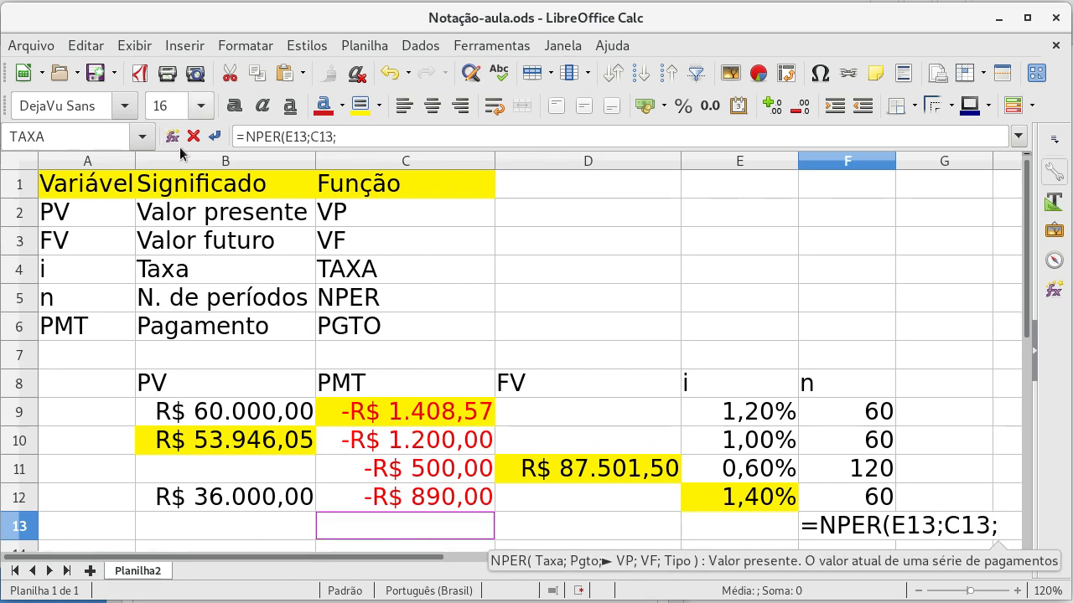
left_click(188, 529)
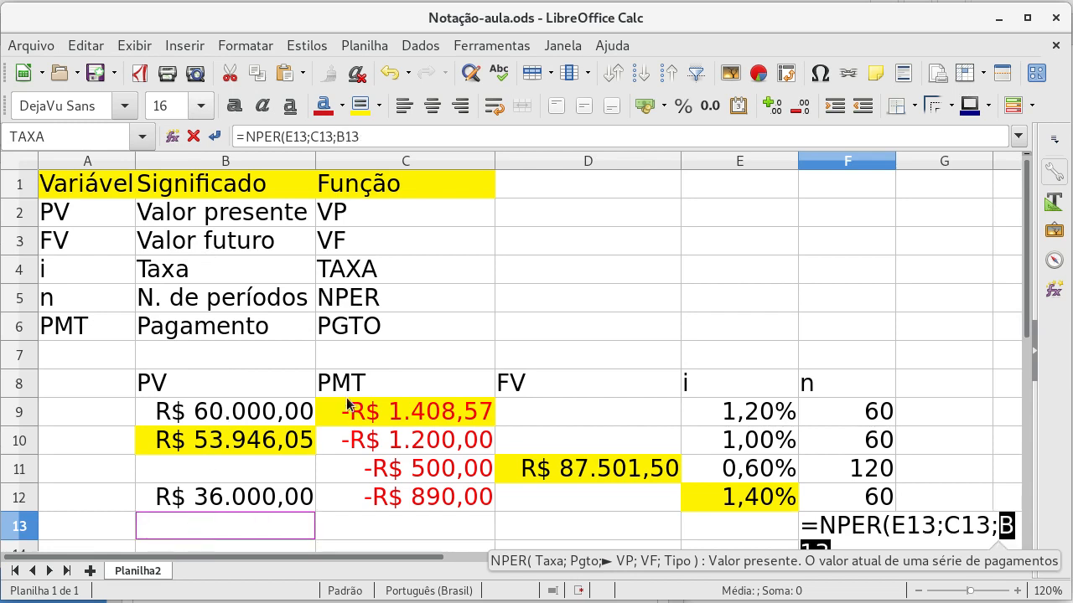
type(";")
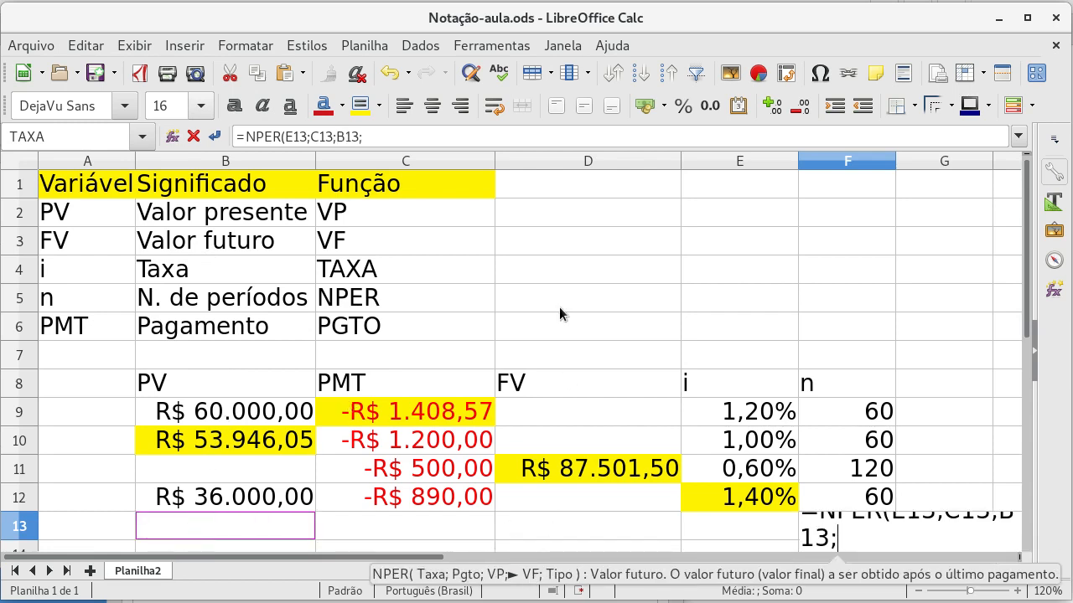
left_click(523, 528)
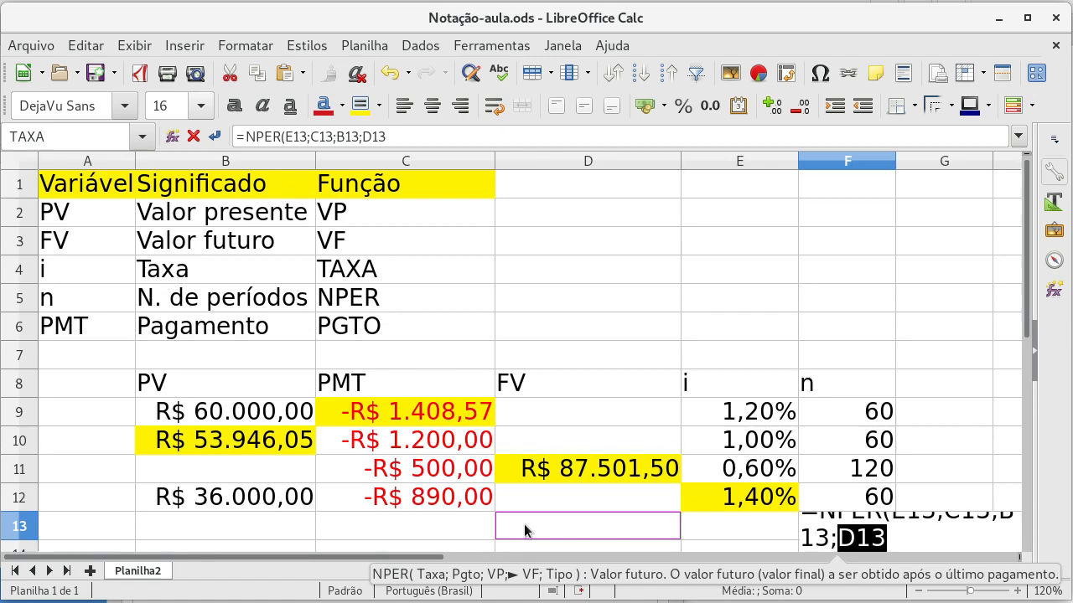
type(")")
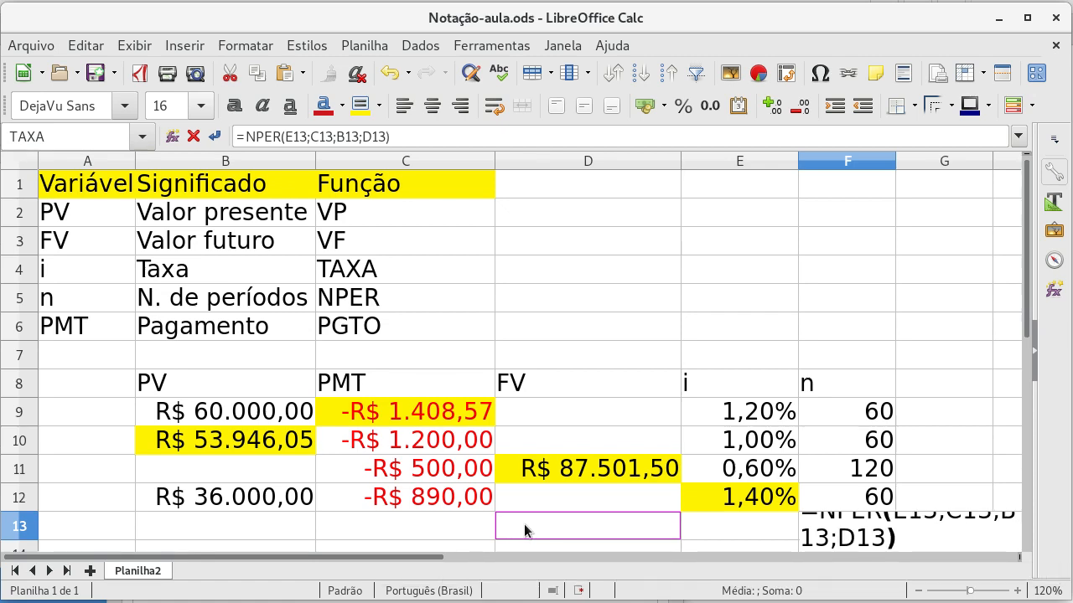
key("Return")
Step: Commit the NPER formula and highlight cell F13 with a yellow background
key("Up")
key("Up")
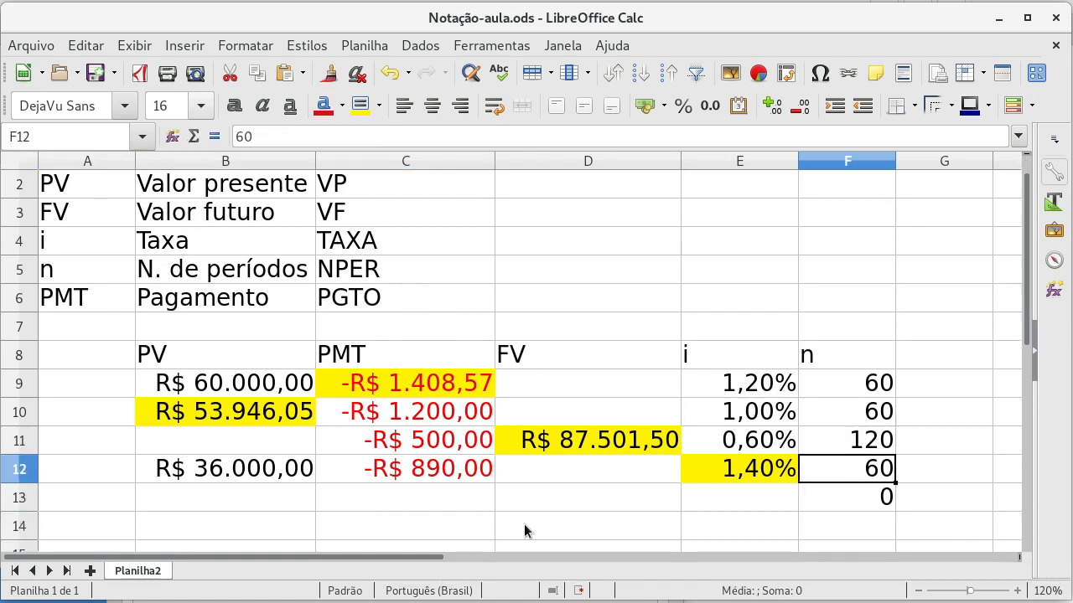
key("Page_Up")
key("Down")
key("Down")
key("Down")
key("Down")
key("Down")
key("Down")
key("Down")
key("Down")
key("Down")
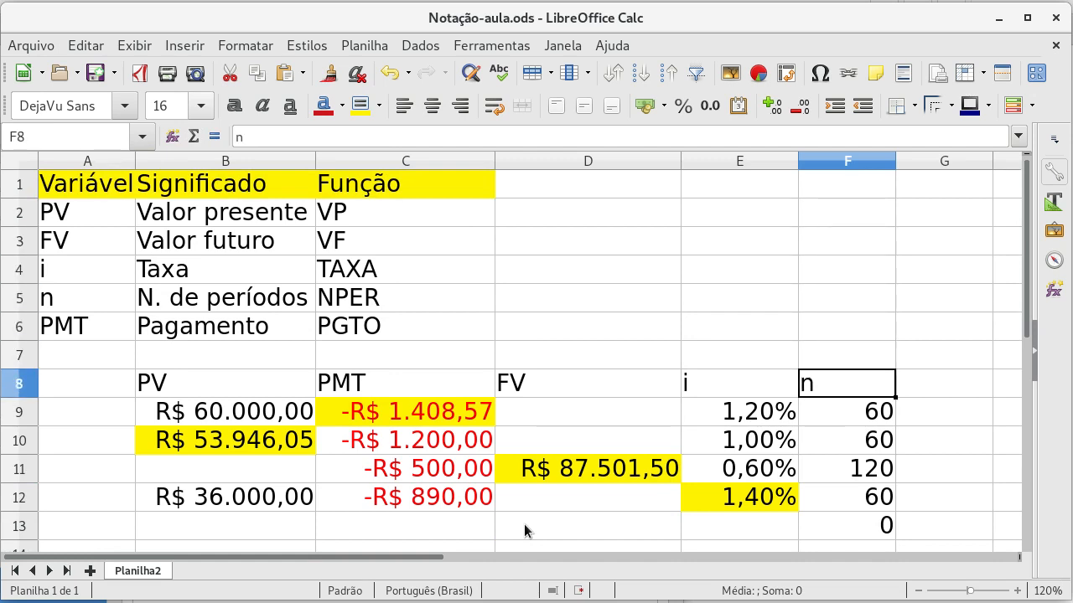
key("Down")
key("Down")
key("Down")
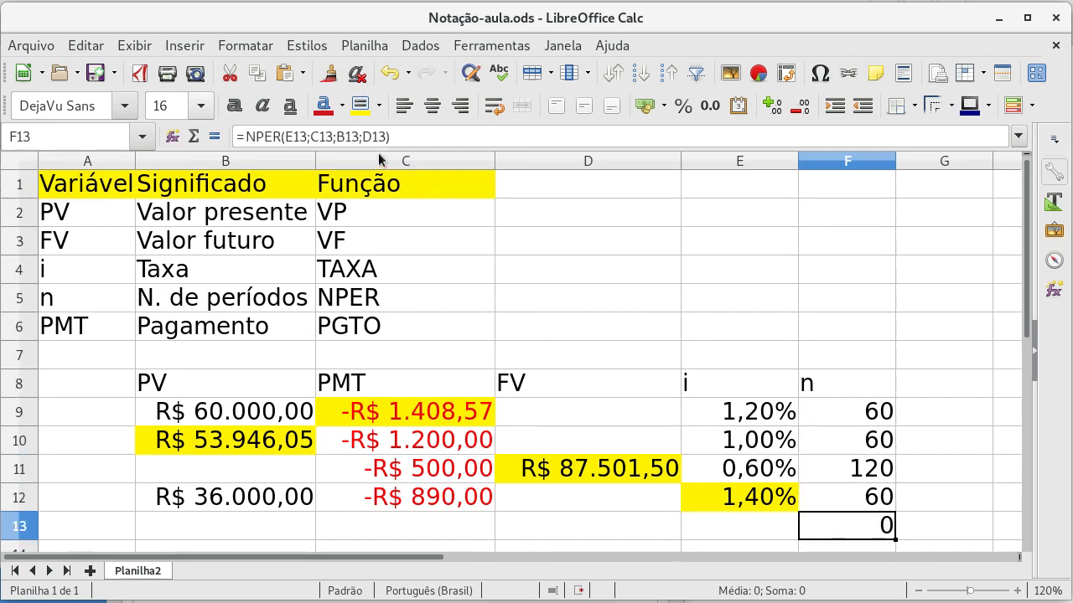
left_click(355, 109)
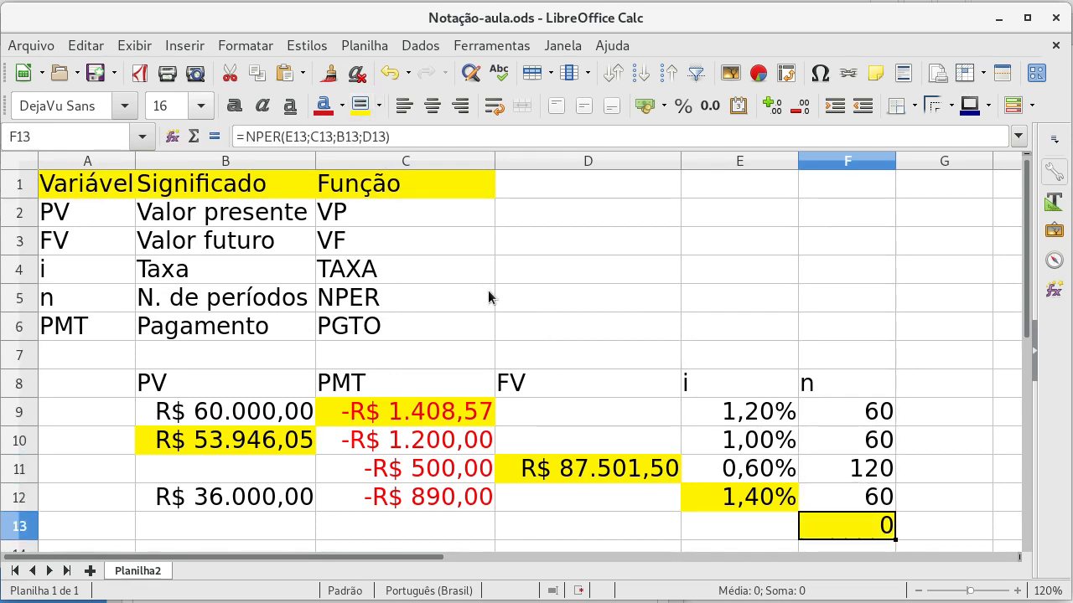
Step: Apply borders around and between all cells of the table range B8:F13
key("Left")
key("Left")
key("Left")
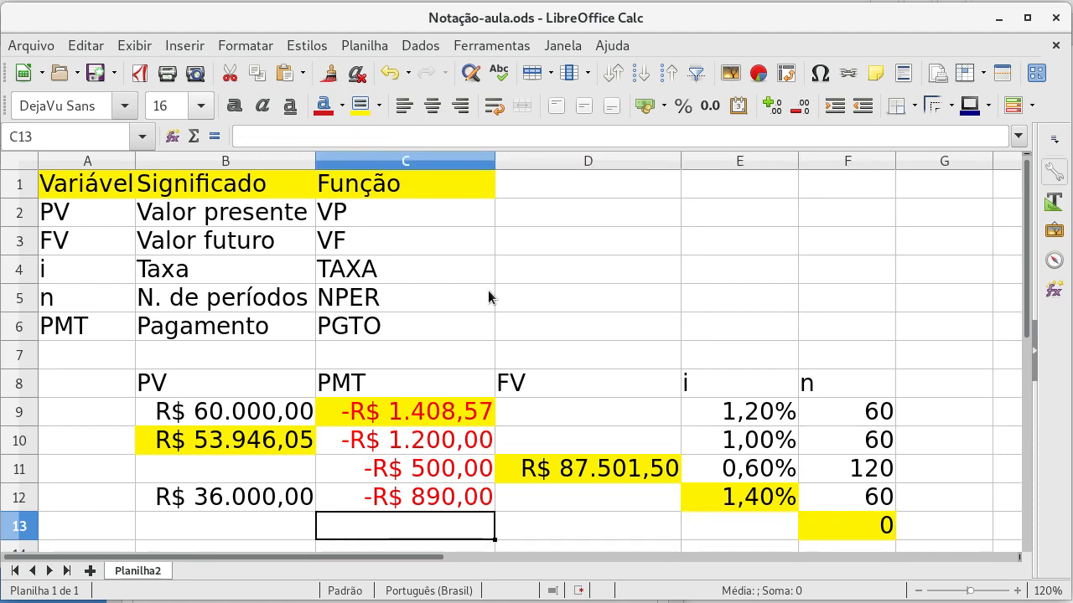
key("Up")
key("Up")
key("Up")
key("Up")
key("Left")
key("Up")
key("shift+Right")
key("shift+Right")
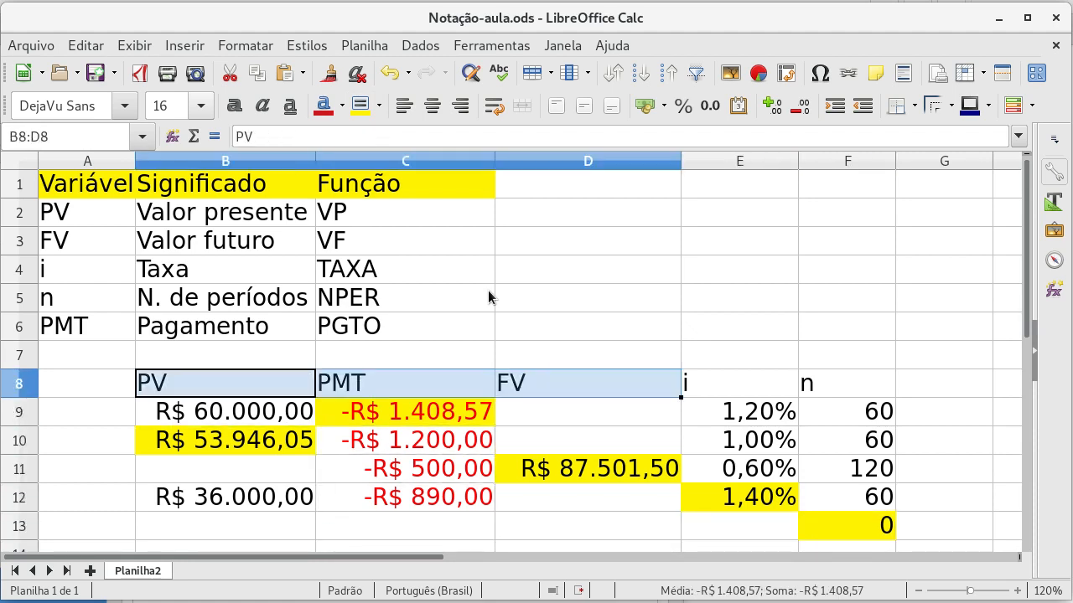
key("shift+Right")
key("shift+Right")
key("shift+Down")
key("shift+Down")
key("shift+Down")
key("shift+Down")
key("shift+Down")
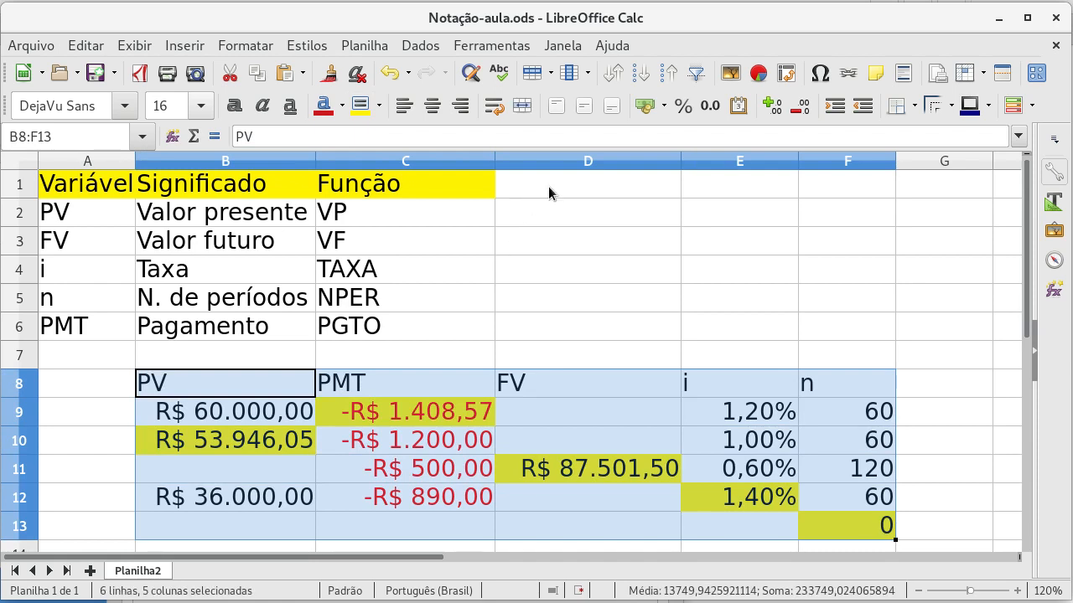
left_click(913, 105)
left_click(960, 204)
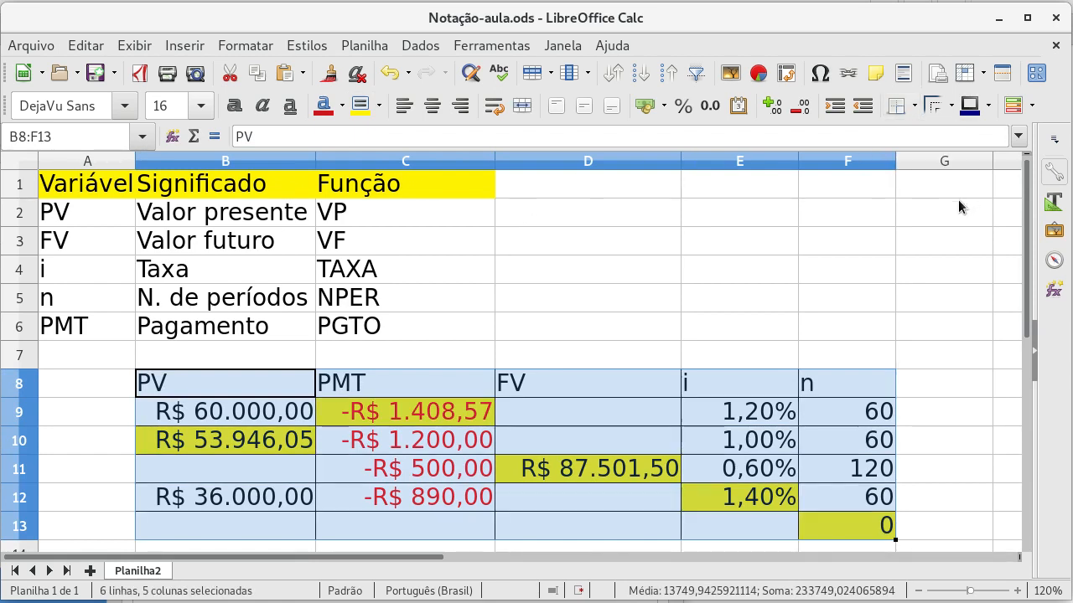
left_click(656, 347)
Step: Fill the table's header row B8:F8 with a light green background
left_click_drag(265, 381, 888, 386)
left_click(378, 106)
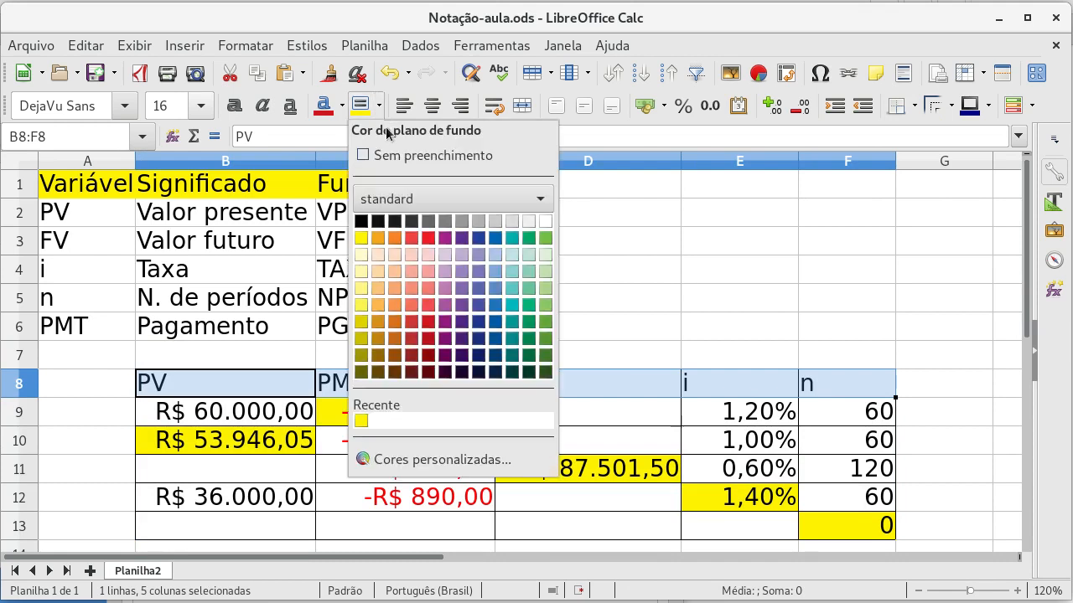
left_click(546, 254)
left_click(616, 299)
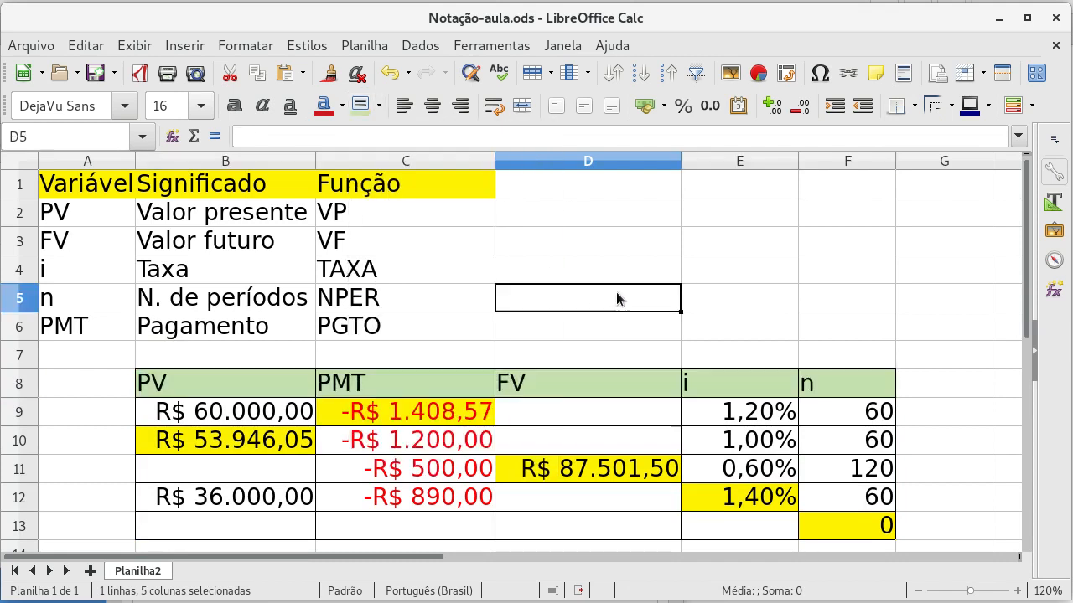
Step: Enter -1000 as the present value in B13
left_click(242, 519)
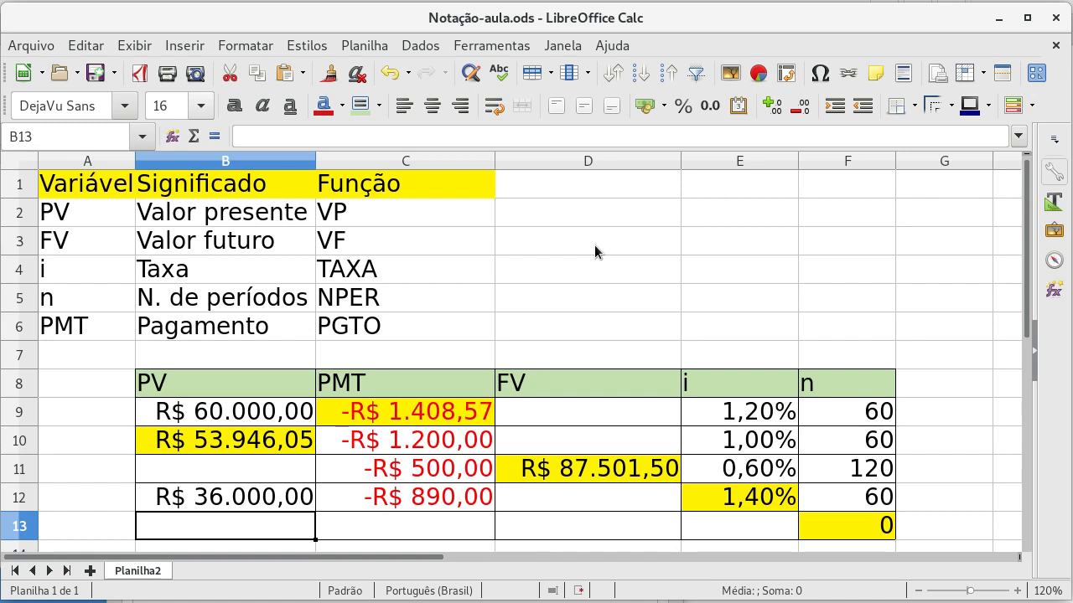
type("-1000")
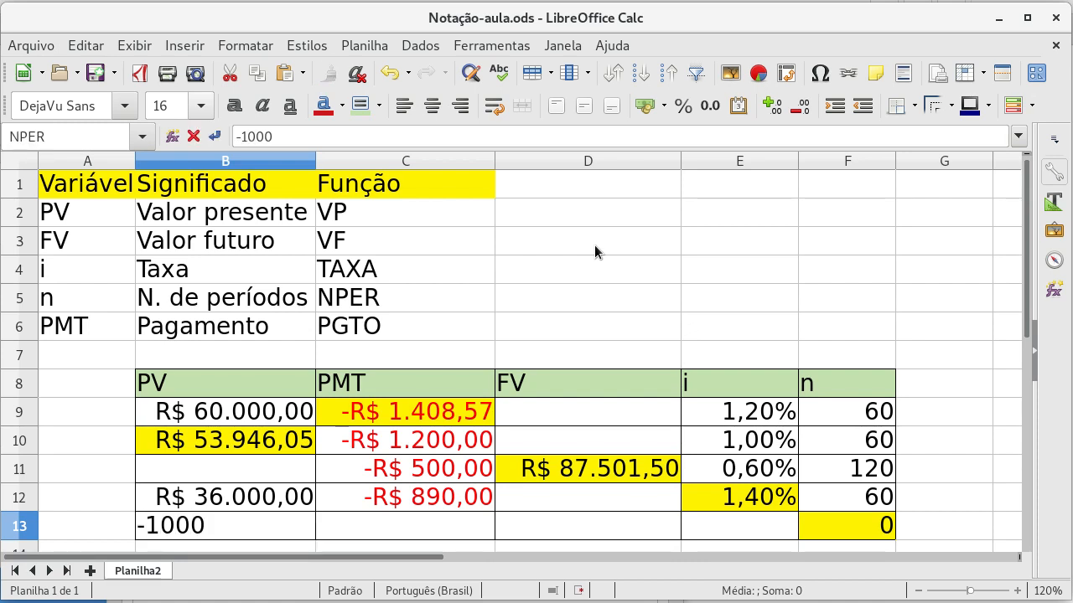
key("Tab")
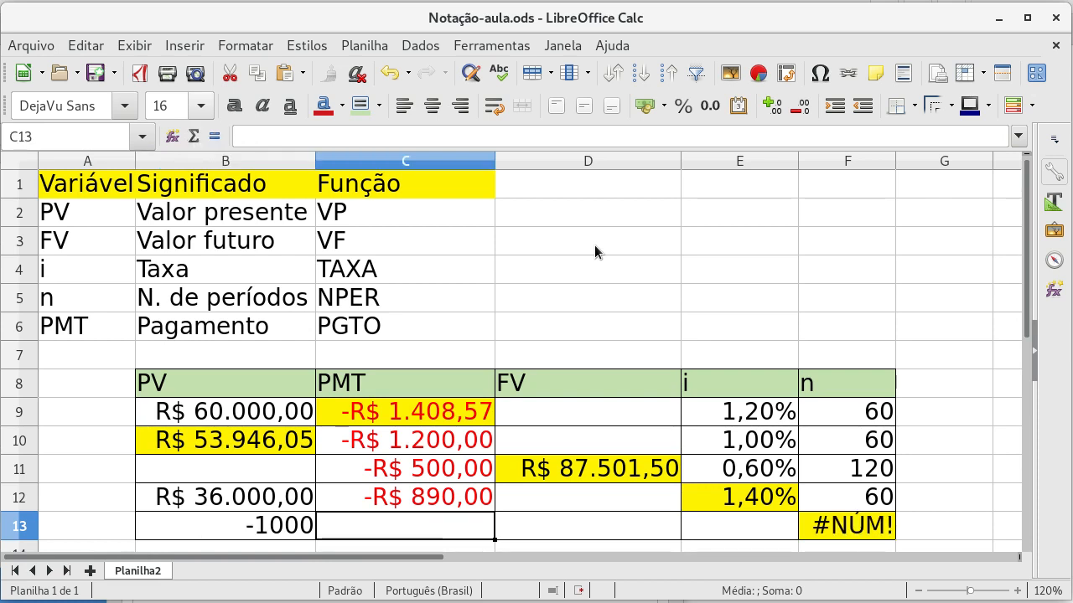
Step: Format cells B13:D13 as currency
key("Left")
key("shift+Right")
key("shift+Right")
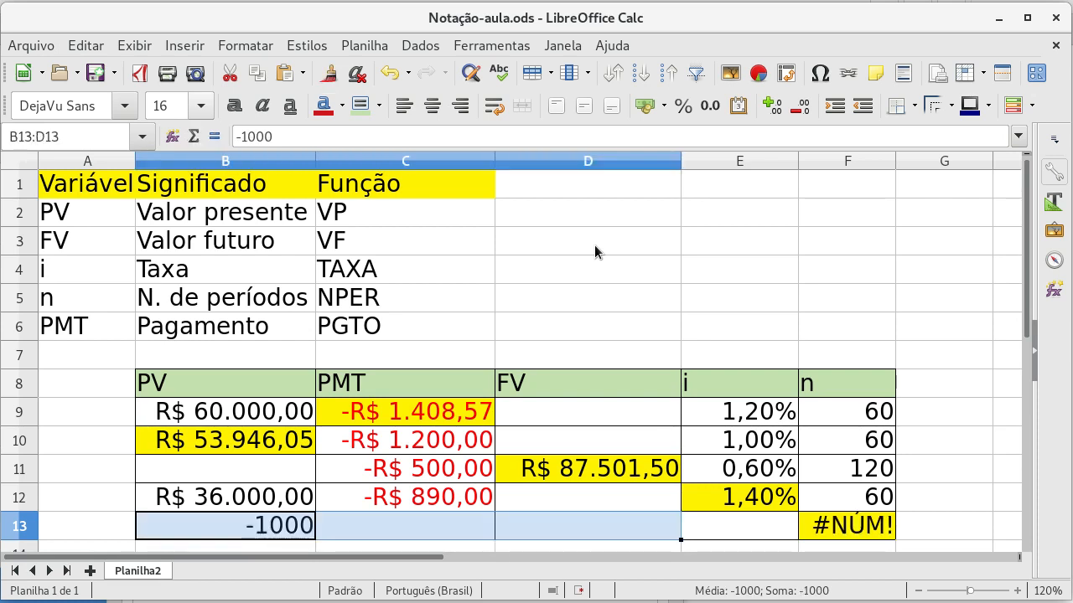
left_click(644, 106)
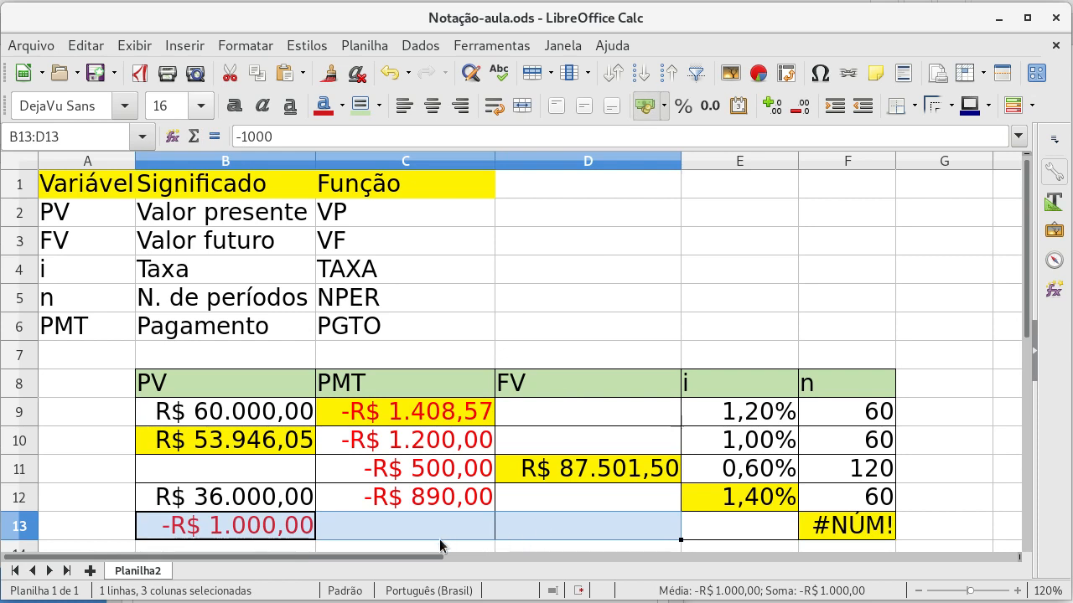
Step: Enter 2000 as the future value in D13, leaving the payment in C13 empty
left_click(693, 527)
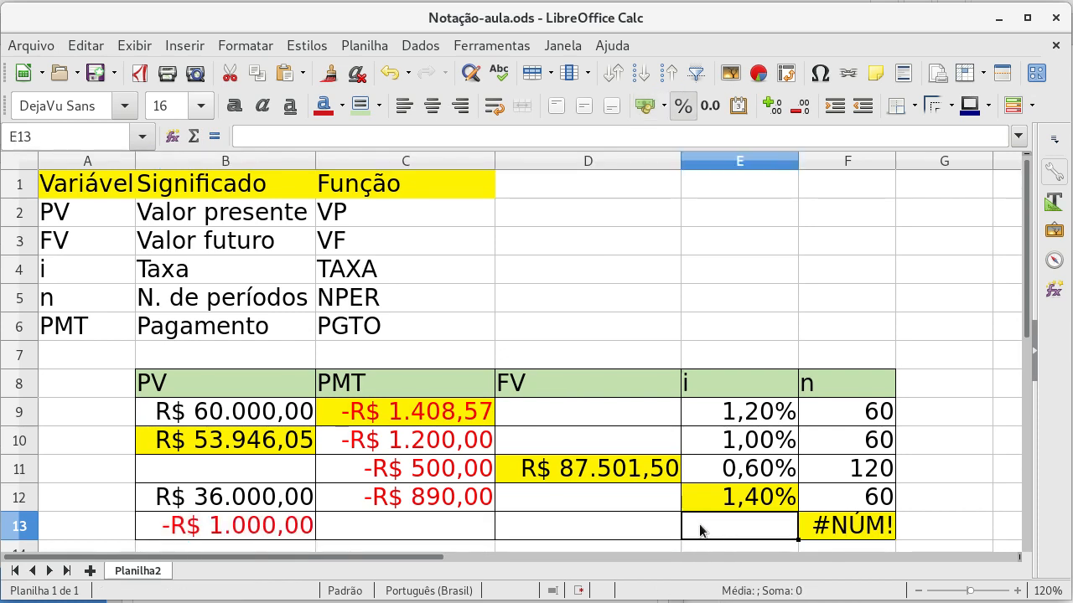
left_click(364, 523)
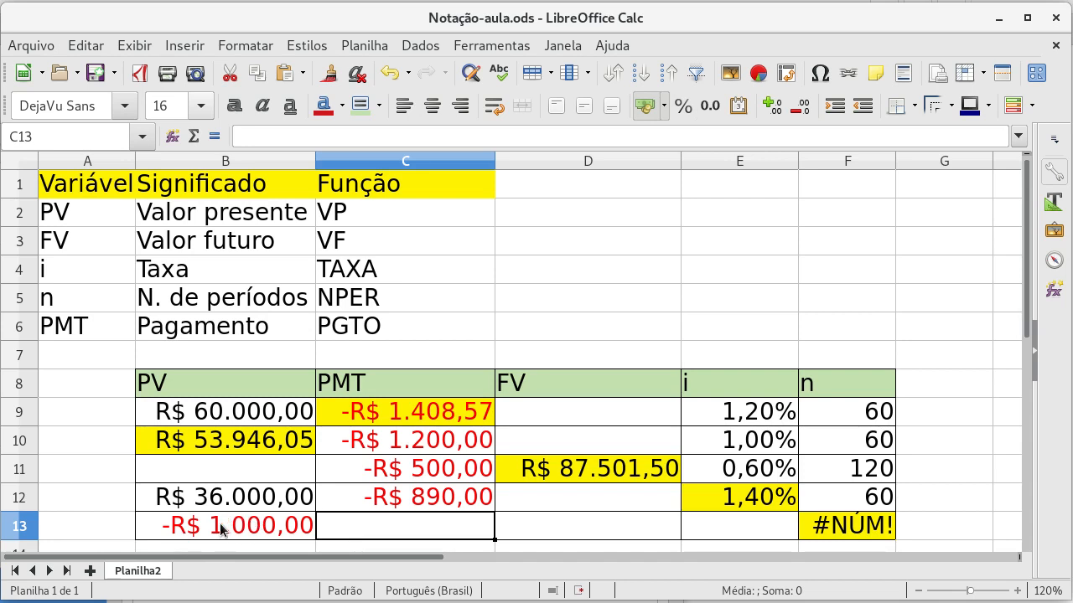
left_click(537, 531)
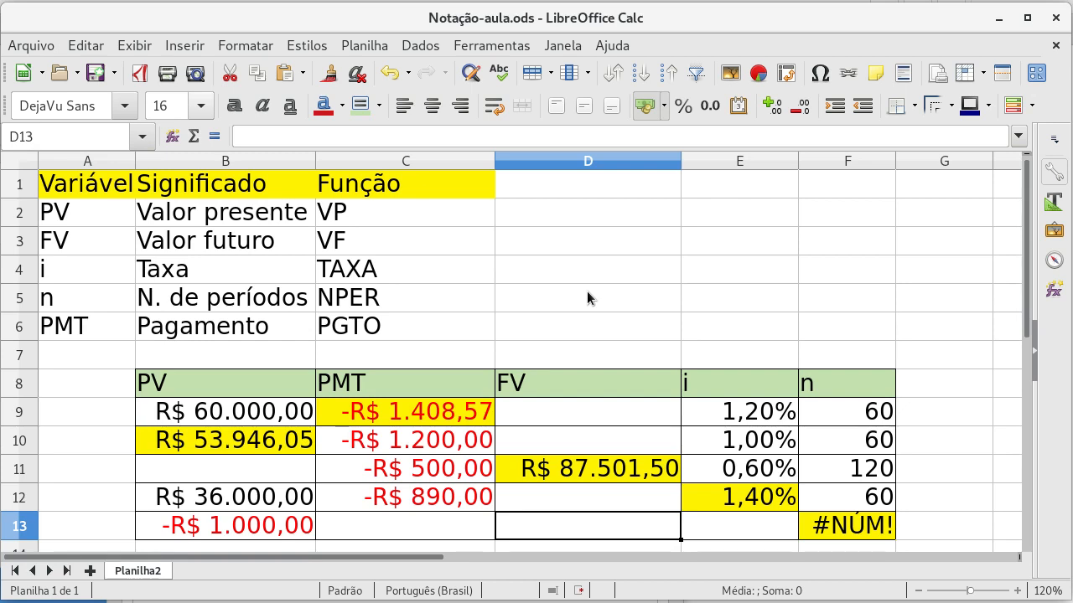
type("22")
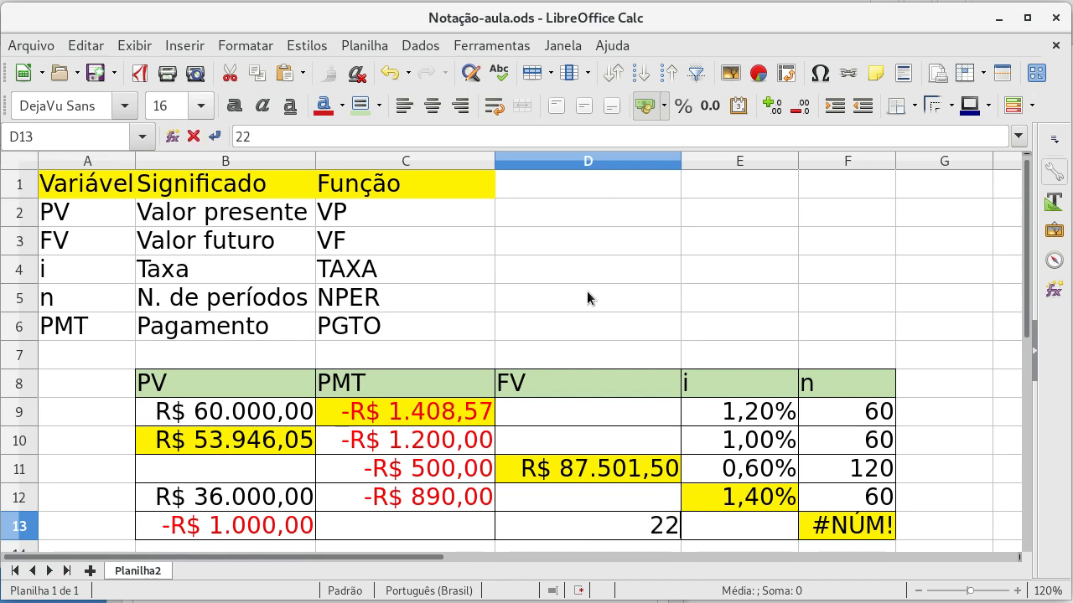
key("BackSpace")
type("000")
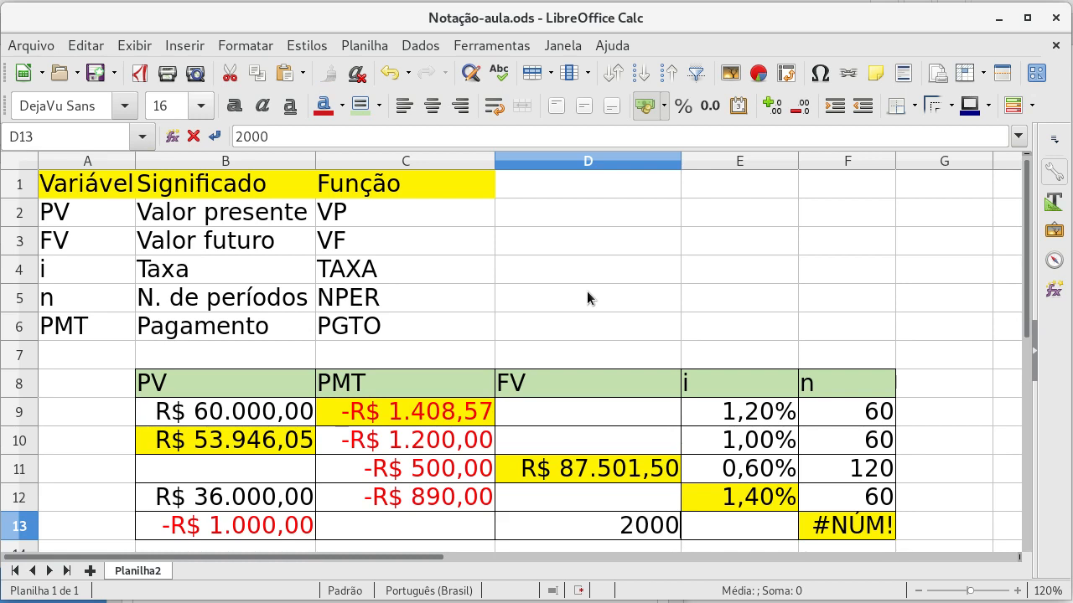
key("shift+Return")
Step: Enter an interest rate of 1% in E13
key("Down")
key("Left")
key("Left")
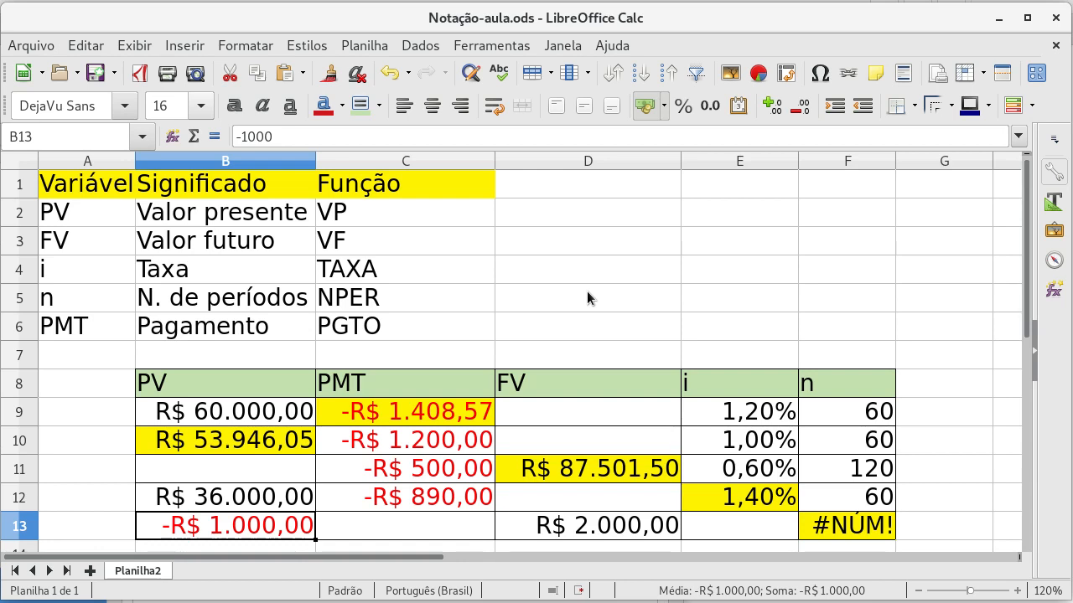
key("Right")
key("Right")
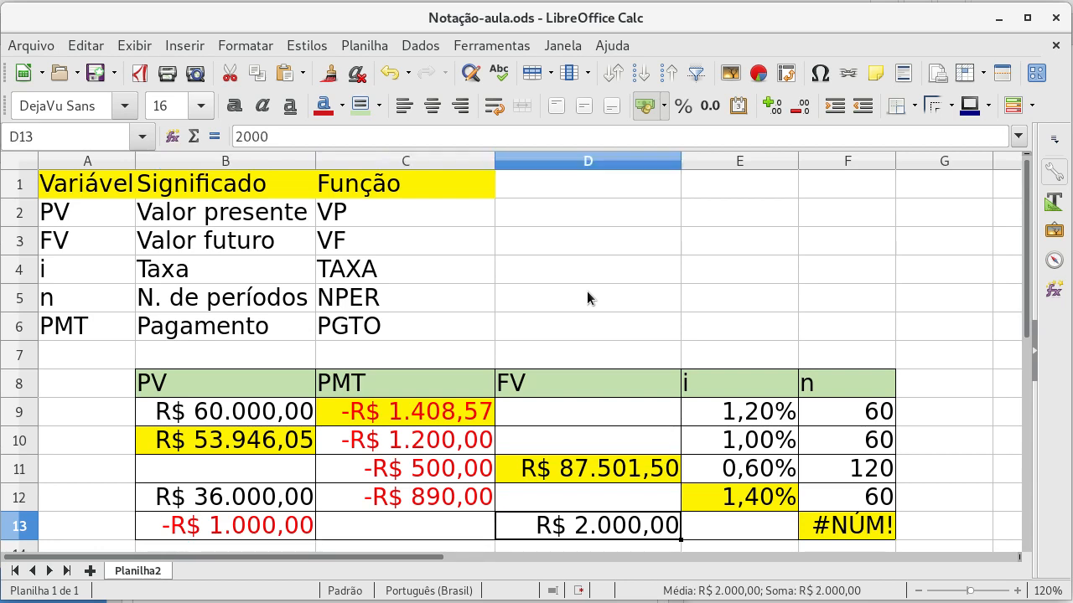
key("Right")
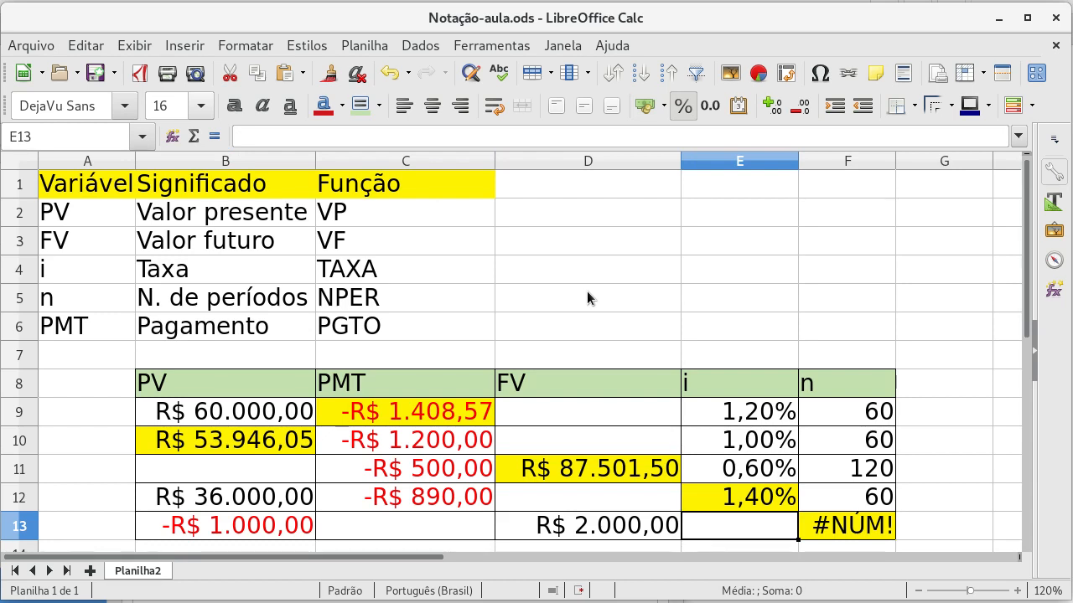
type("1")
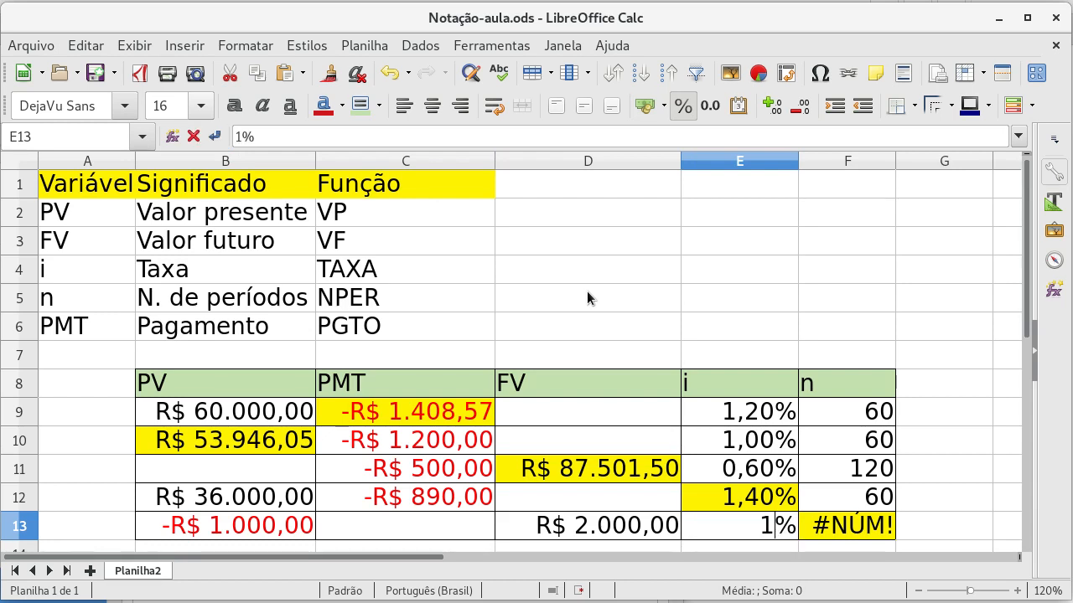
key("Up")
key("Down")
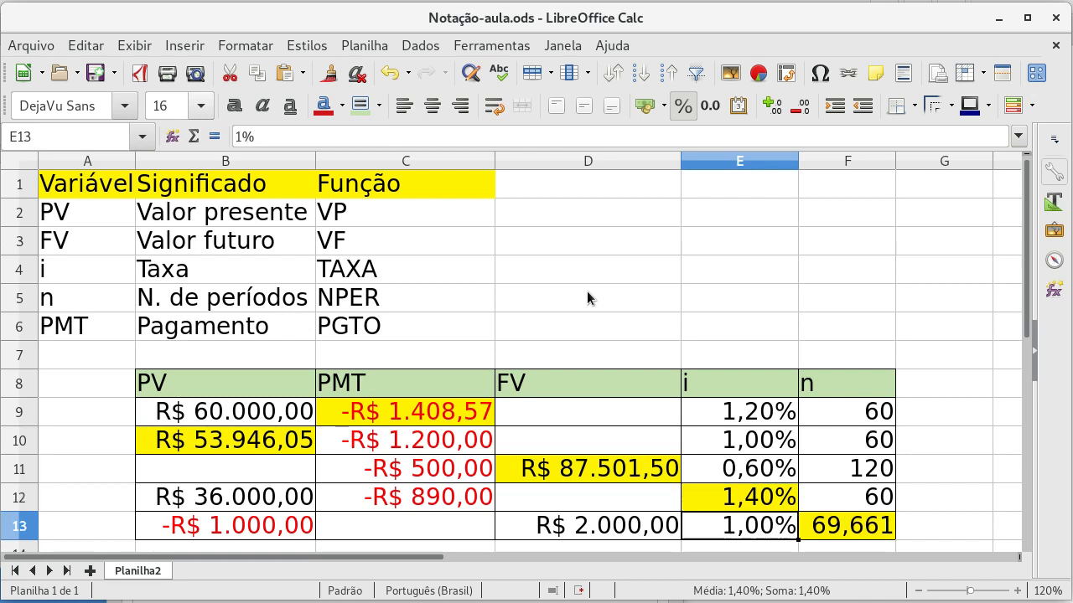
Step: Remove the decimal places from the calculated number of periods in F13 so it shows a whole number
key("Right")
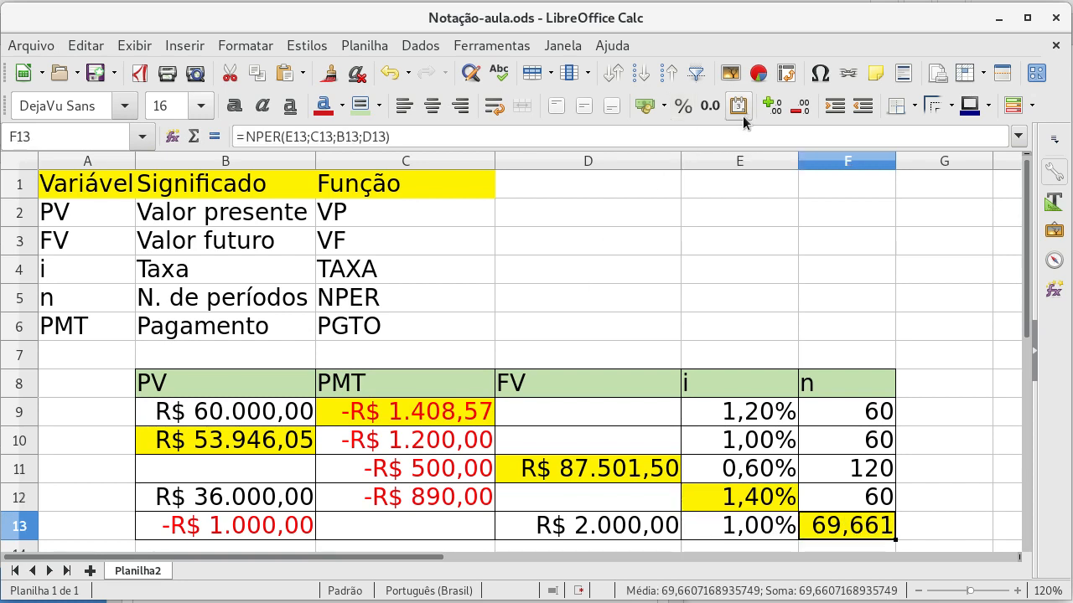
left_click(797, 114)
left_click(797, 114)
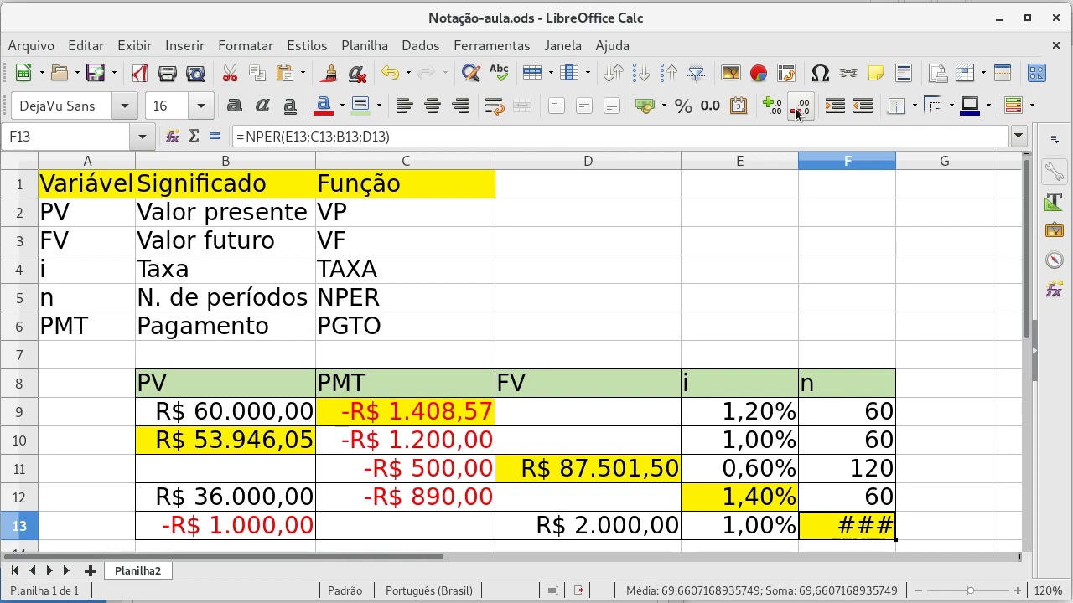
left_click(797, 114)
left_click(797, 114)
left_click(797, 114)
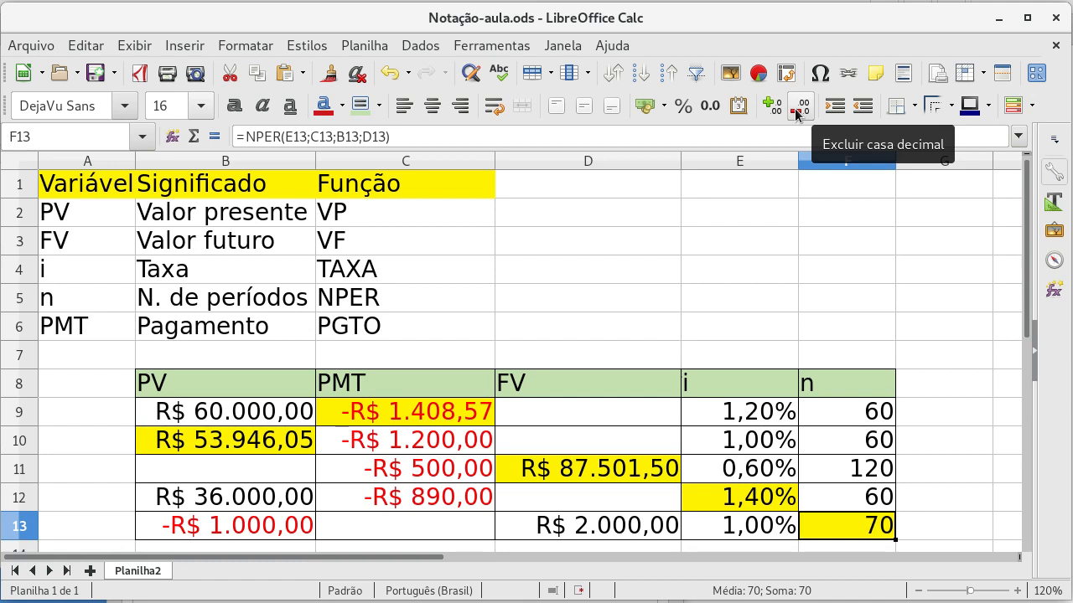
Step: Set the rate in E13 to 2% and check the recalculated number of periods in F13
key("Left")
key("Left")
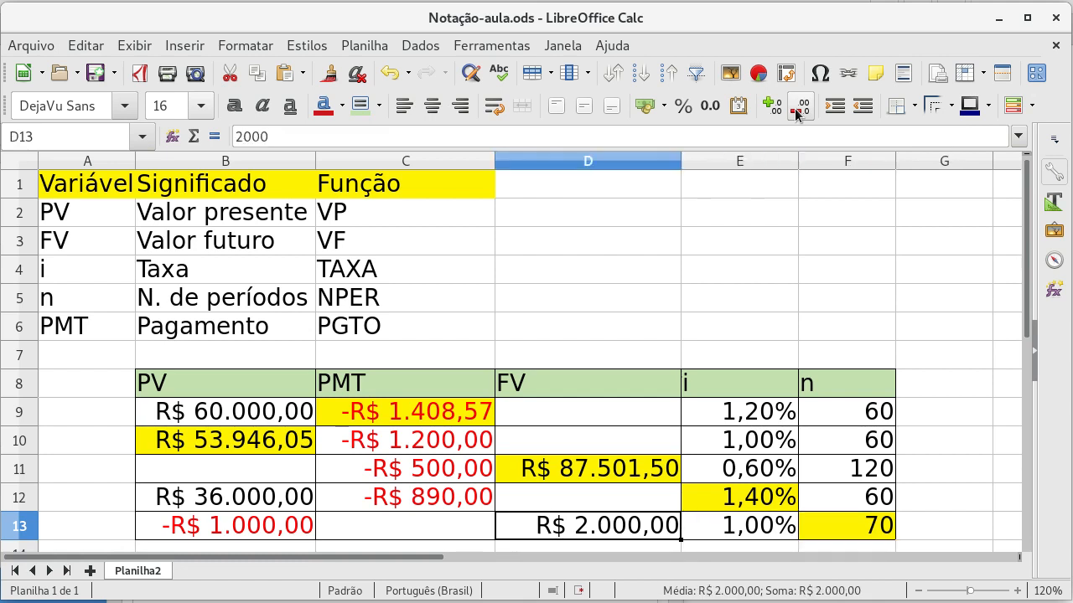
key("Right")
key("Right")
key("Left")
key("Right")
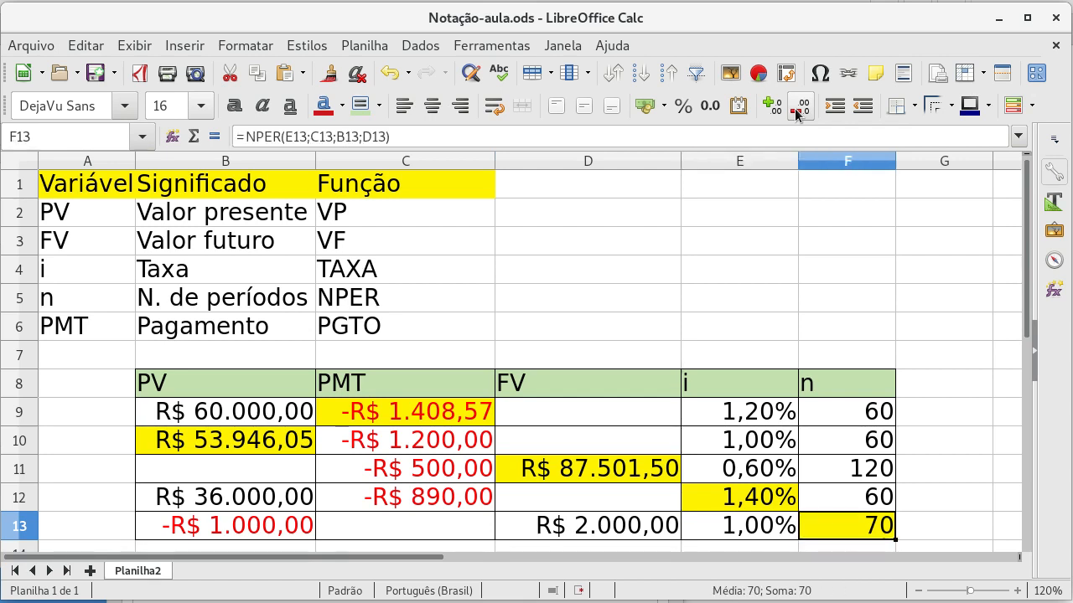
key("Left")
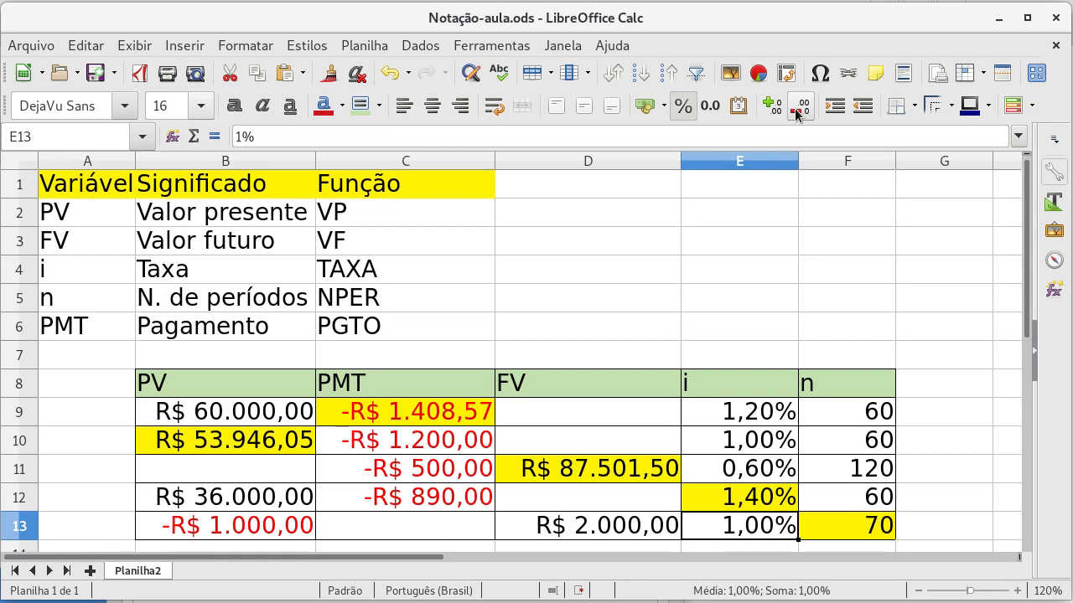
type("2")
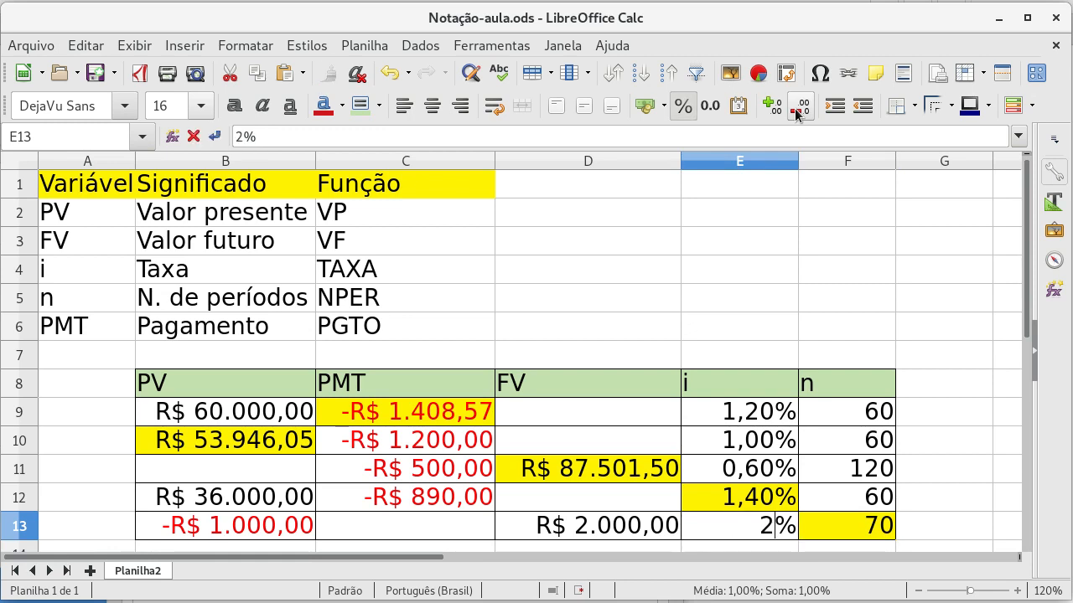
key("Up")
key("Down")
key("Right")
key("Left")
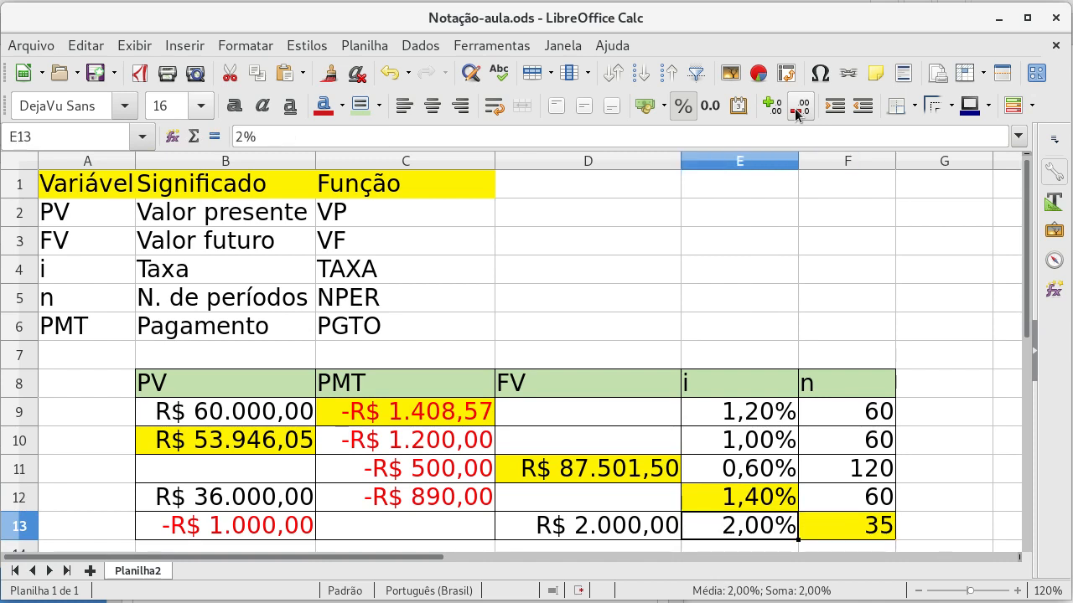
Step: Set the rate in E13 back to 1% and review the values in row 13
type("1")
key("Return")
key("Left")
key("Down")
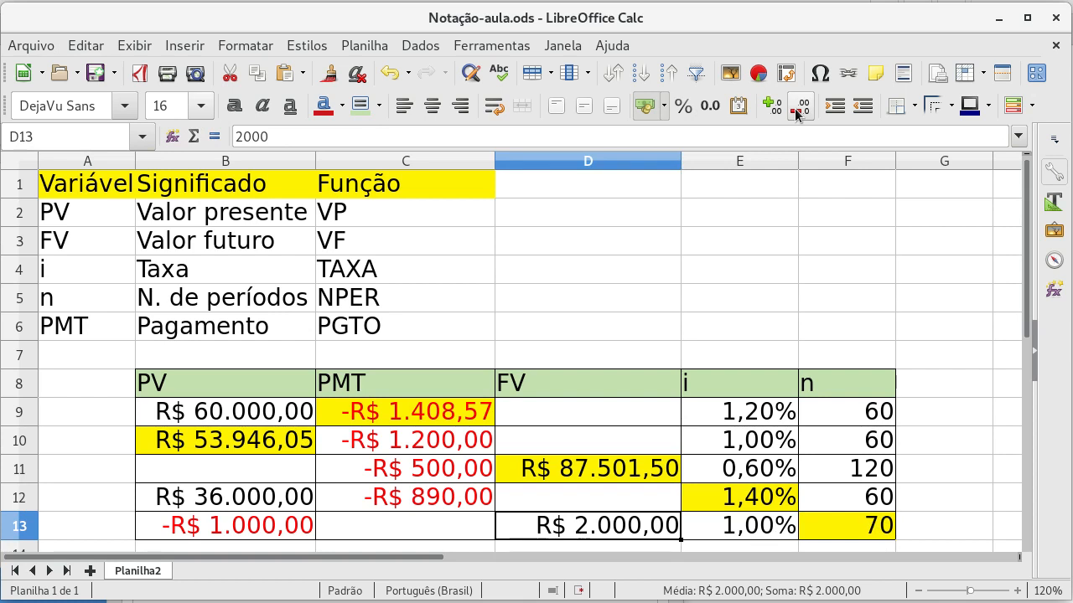
key("Left")
Step: Set the future value in D13 to 3000 and check the recalculated number of periods in F13
key("Left")
key("Right")
key("Right")
key("Right")
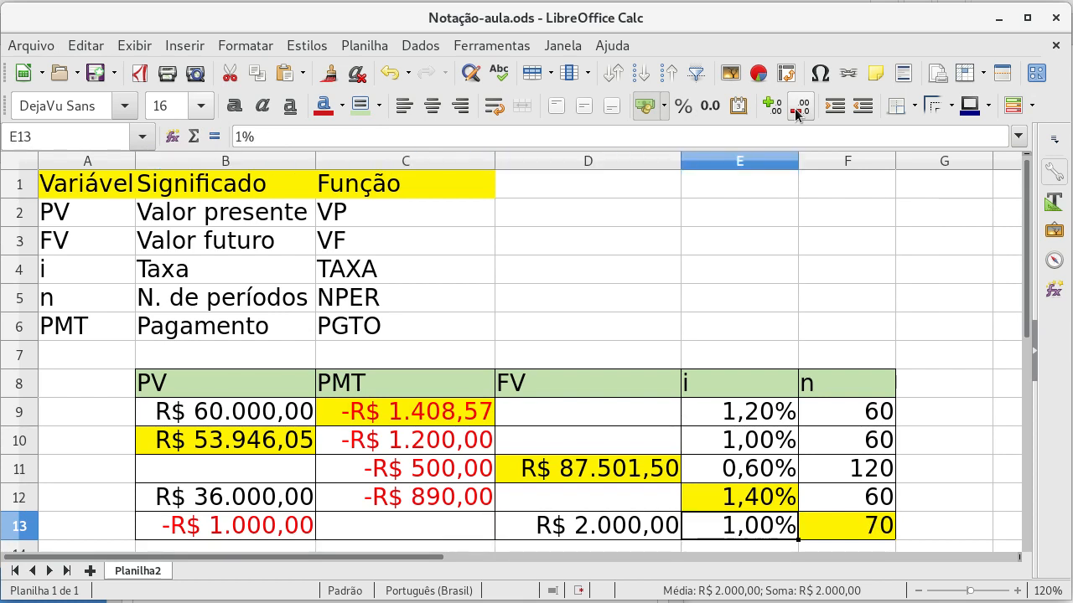
key("Left")
type("3000")
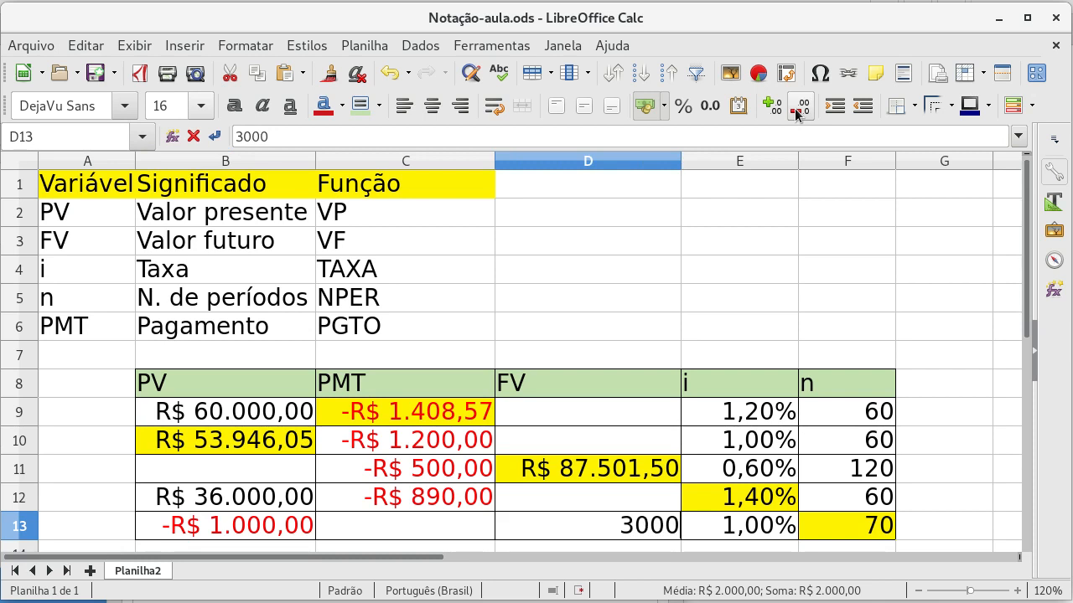
key("Up")
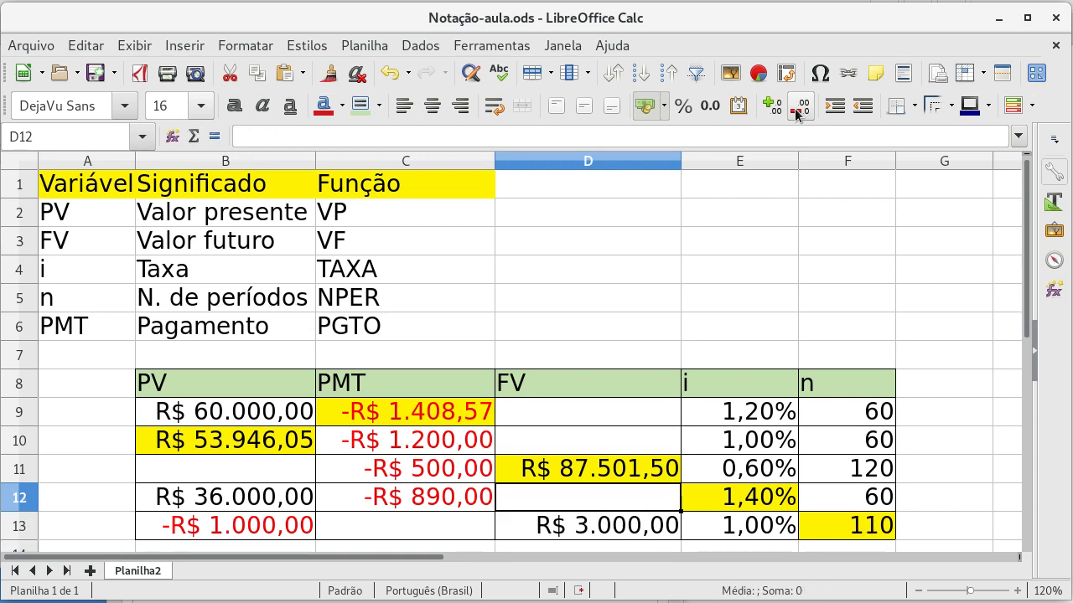
key("Down")
key("Right")
key("Right")
Step: Set the interest rate in E13 to 2%
key("Left")
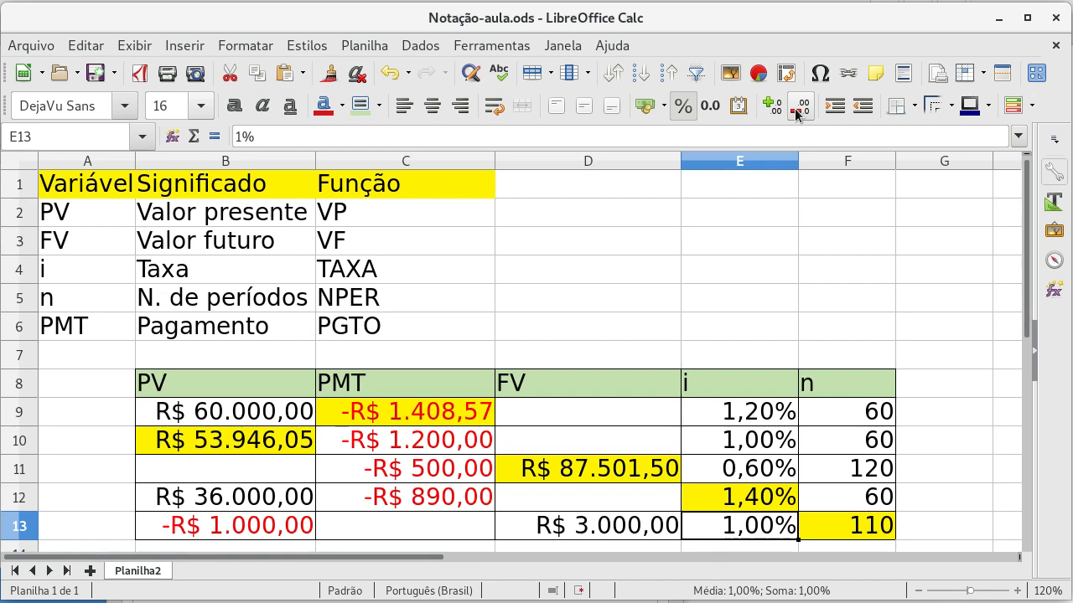
type("2")
key("Up")
key("Down")
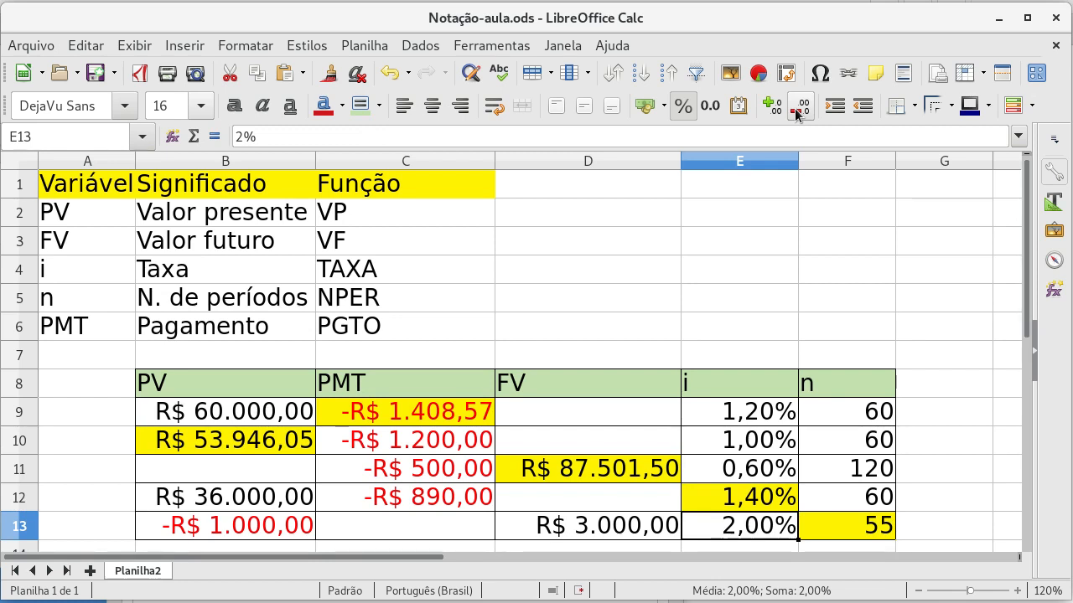
Step: Set the interest rate in E13 to 0,5%
type("0,")
type("5")
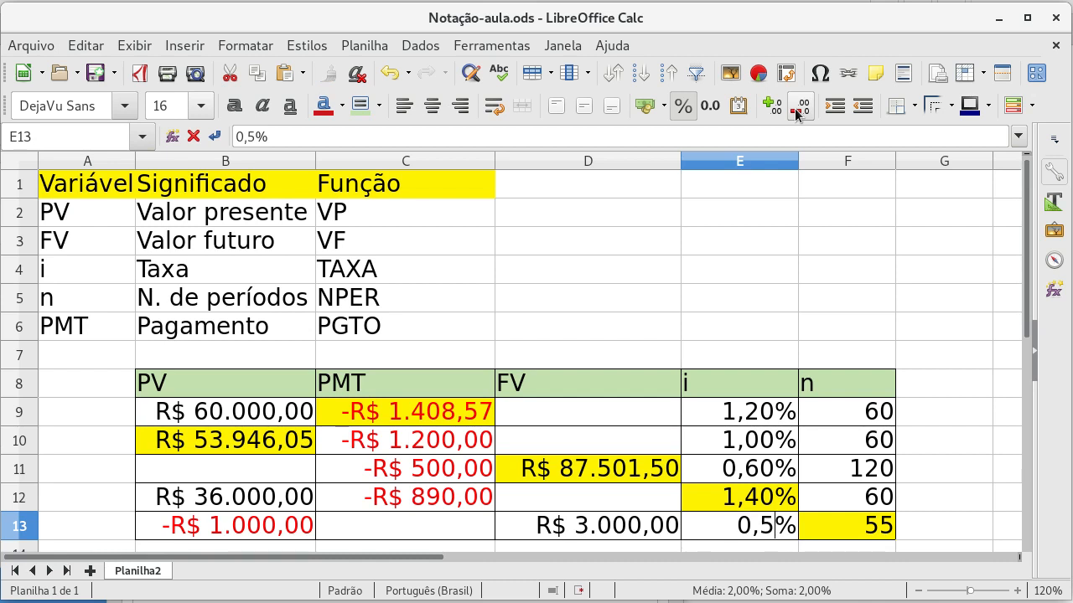
key("Up")
Step: Set the future value in D13 back to 2000 and check the NPER result in F13
key("Left")
key("Down")
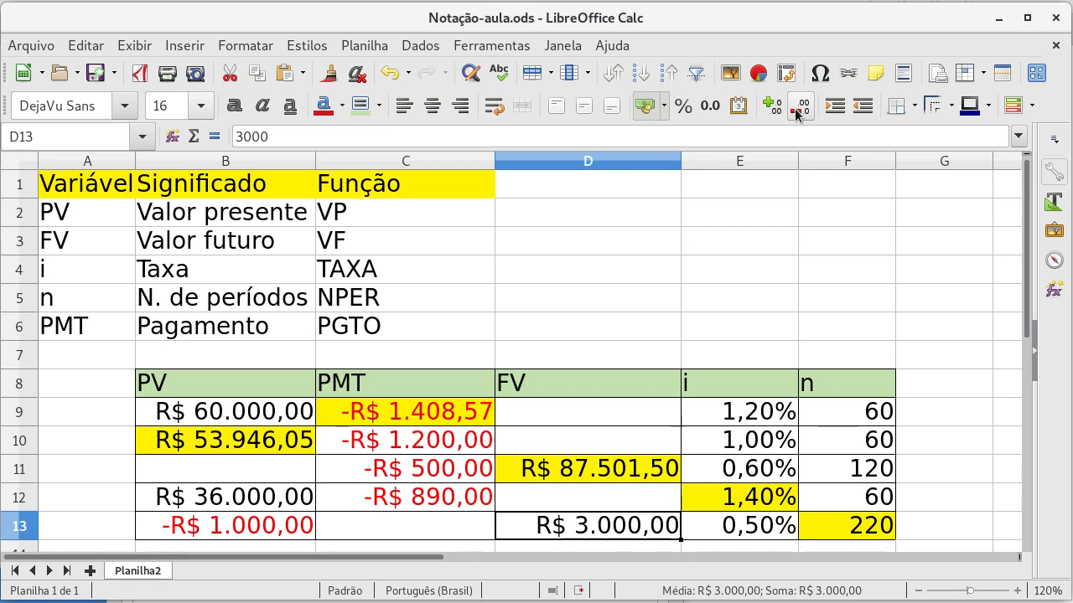
type("2000")
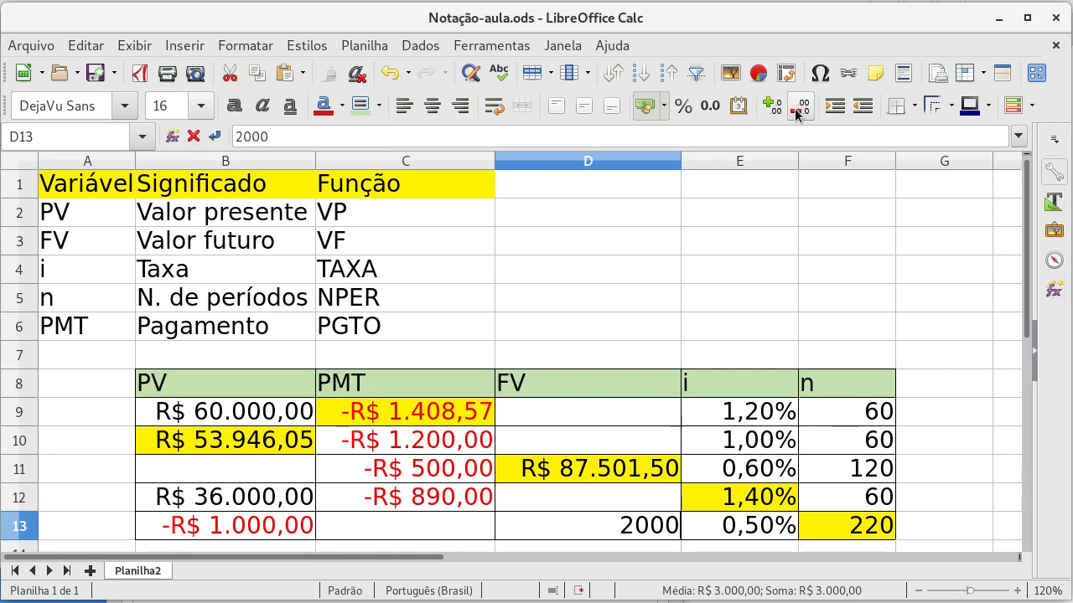
key("Up")
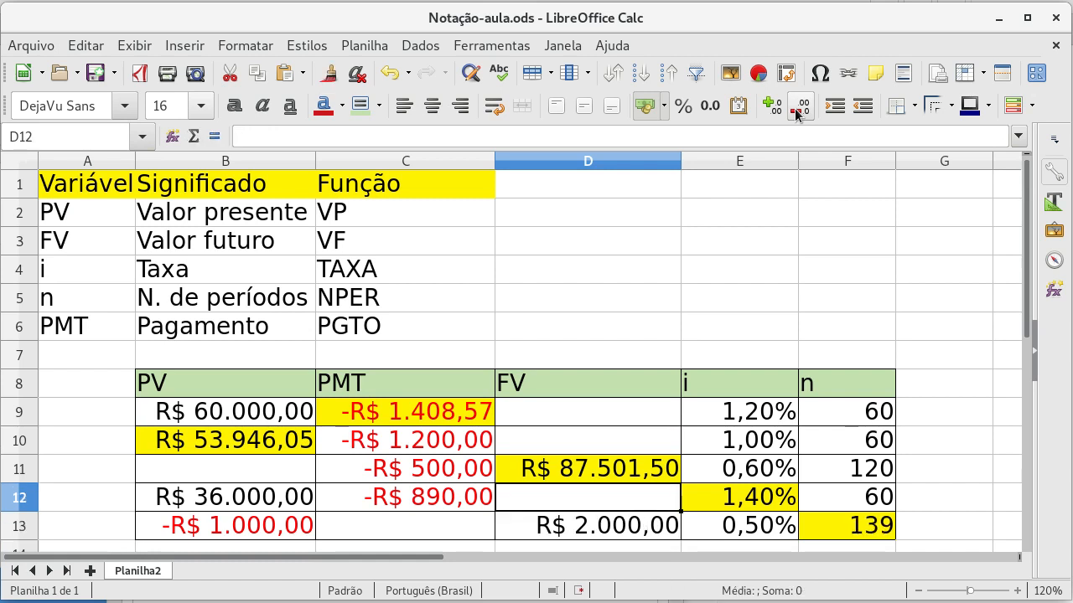
key("Down")
key("Right")
key("Right")
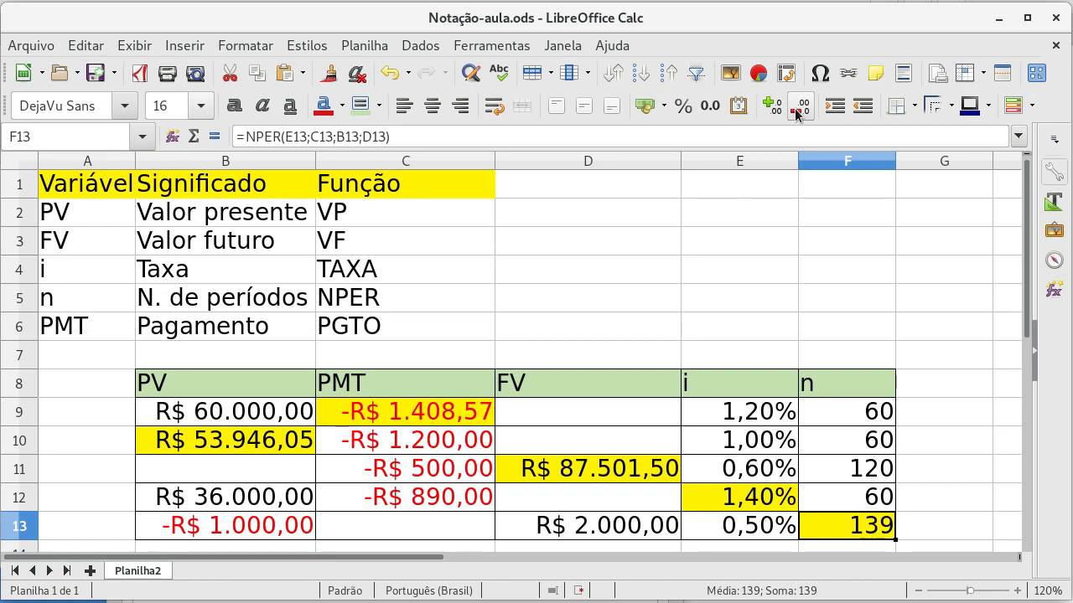
Step: Apply borders around and between all cells of the variable reference table in A1:C6
left_click_drag(417, 332, 103, 204)
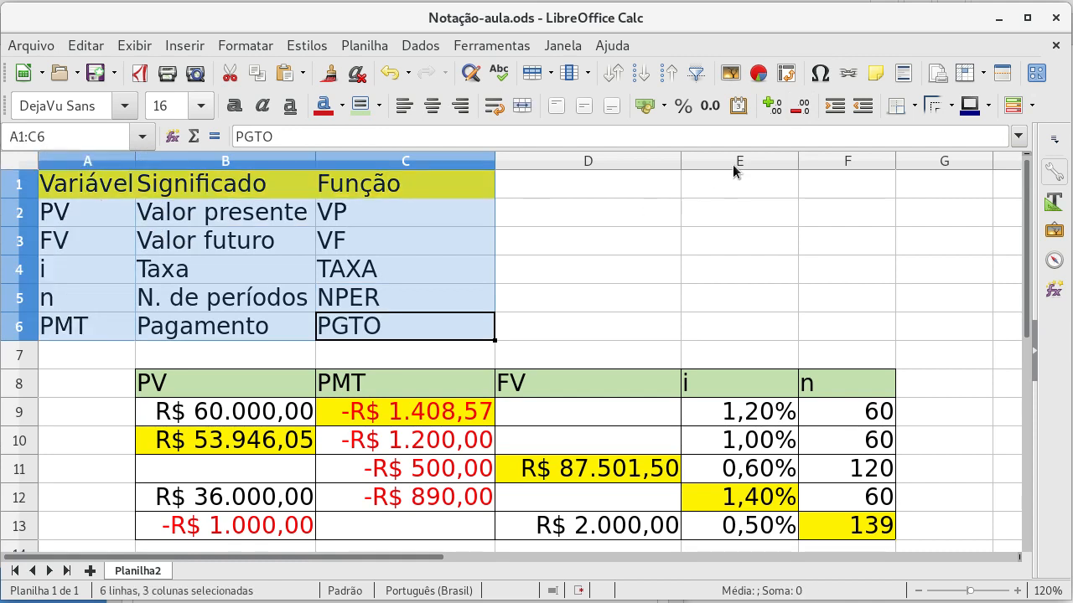
left_click(908, 106)
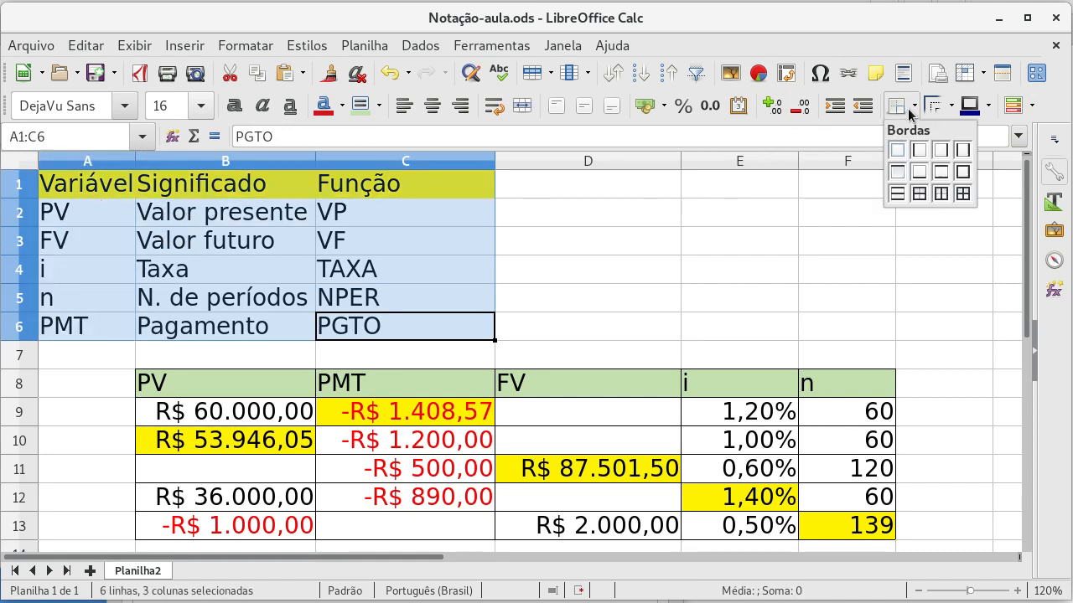
left_click(962, 193)
left_click(564, 262)
left_click(738, 304)
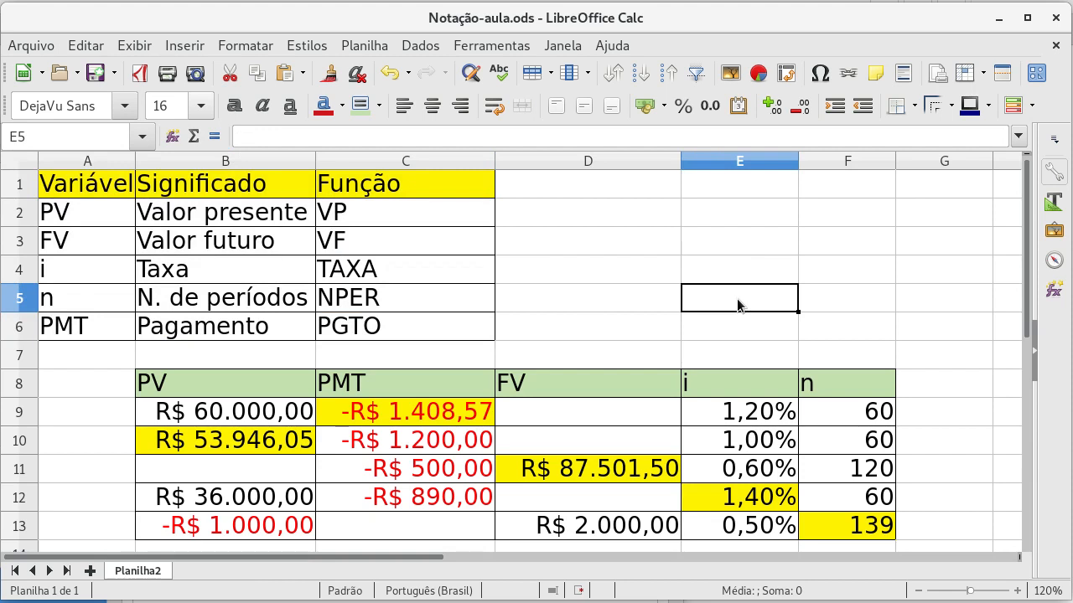
Step: Review the highlighted result cells of the calculation table from C9 and B10 through D11, E12 and F13
key("Left")
key("Left")
key("Down")
key("Down")
key("Down")
key("Down")
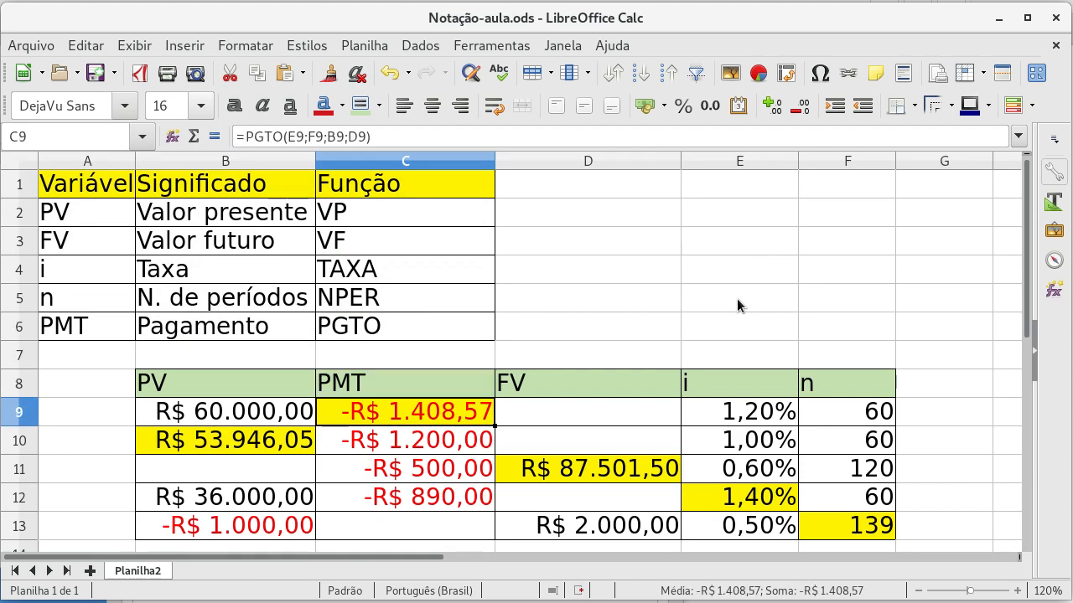
key("Down")
key("Left")
key("Up")
key("Right")
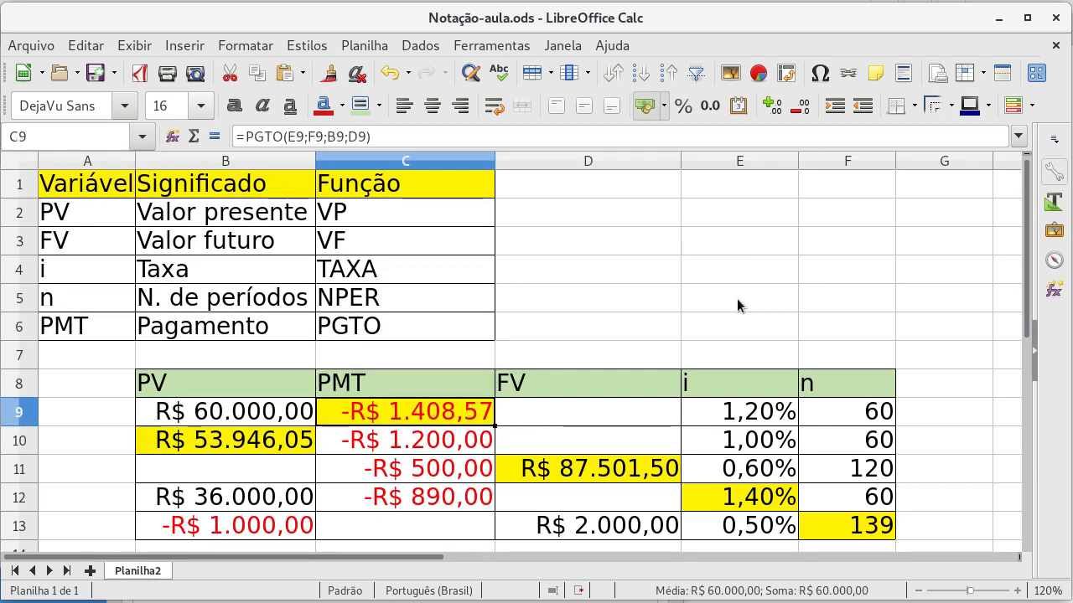
key("Down")
key("Down")
key("Down")
key("Right")
key("Up")
key("Right")
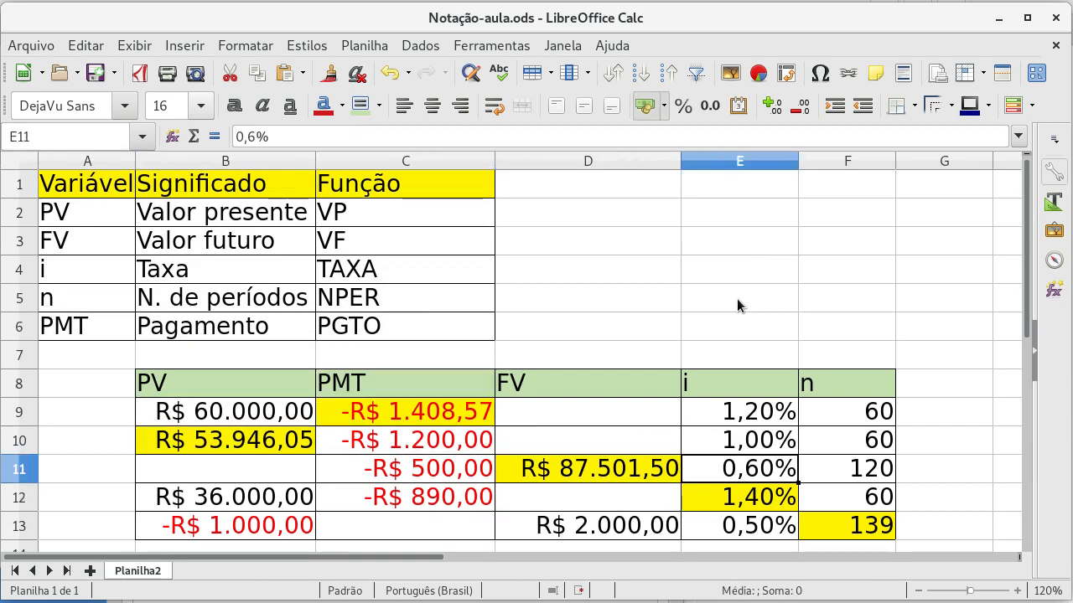
key("Down")
key("Right")
key("Down")
key("Right")
key("Up")
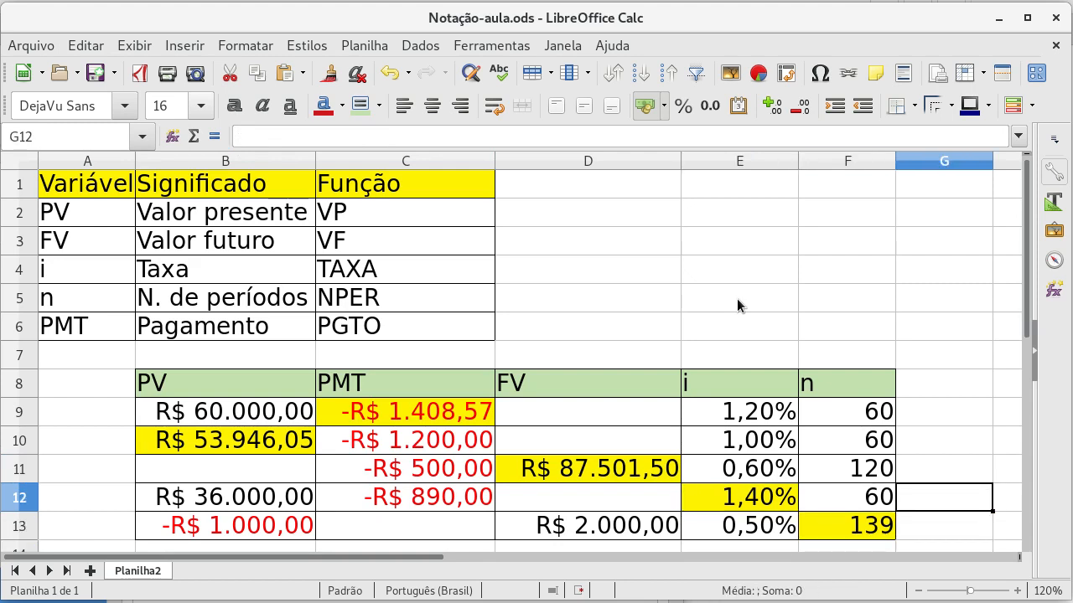
key("ctrl+Up")
key("Left")
key("Left")
key("Left")
key("Down")
key("Down")
key("Down")
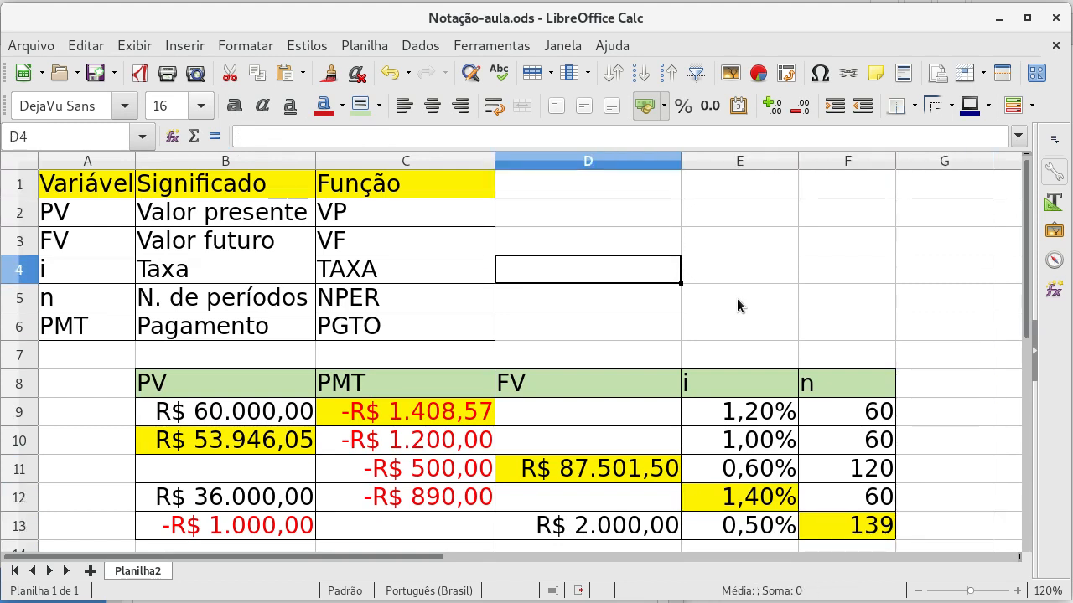
key("Right")
key("Down")
key("Down")
key("Right")
key("Right")
key("Left")
key("Left")
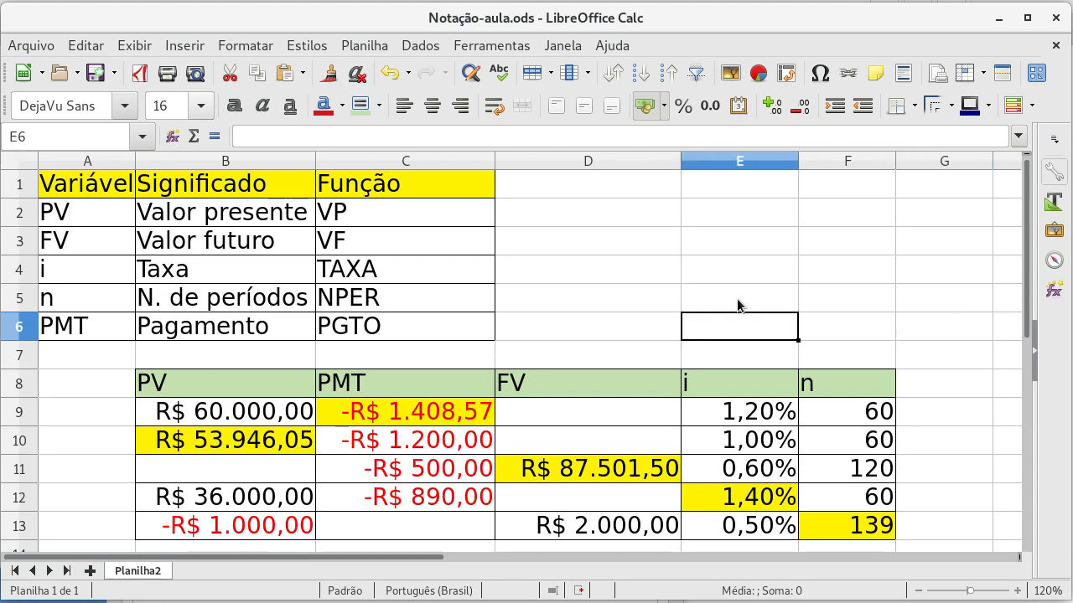
key("Up")
key("Up")
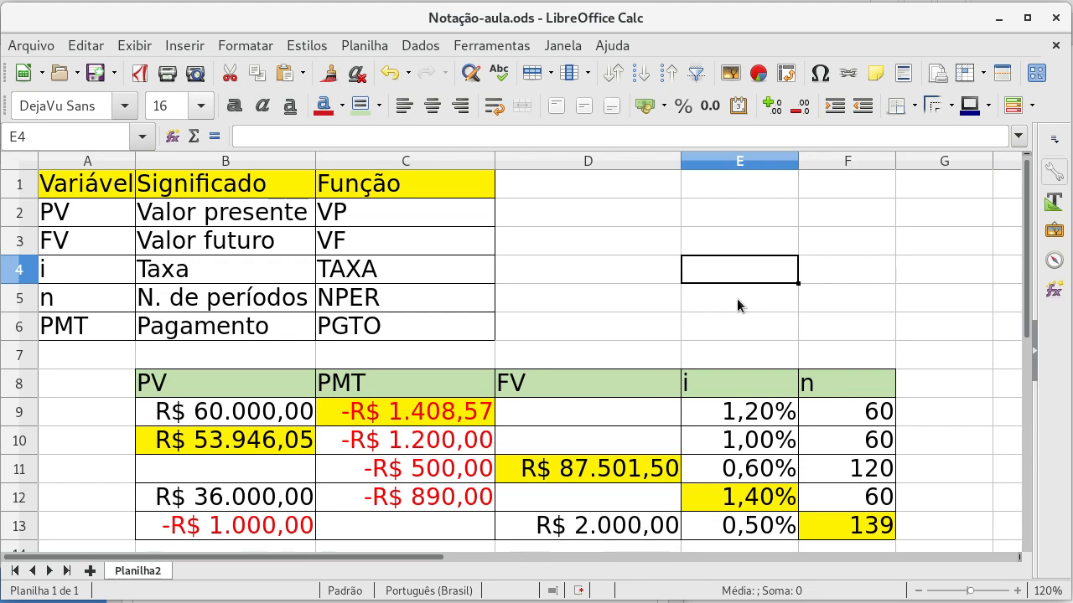
Step: Review the variables and meanings in the reference table, plus the whole calculation table in B8:F13
left_click_drag(107, 212, 175, 319)
left_click(600, 252)
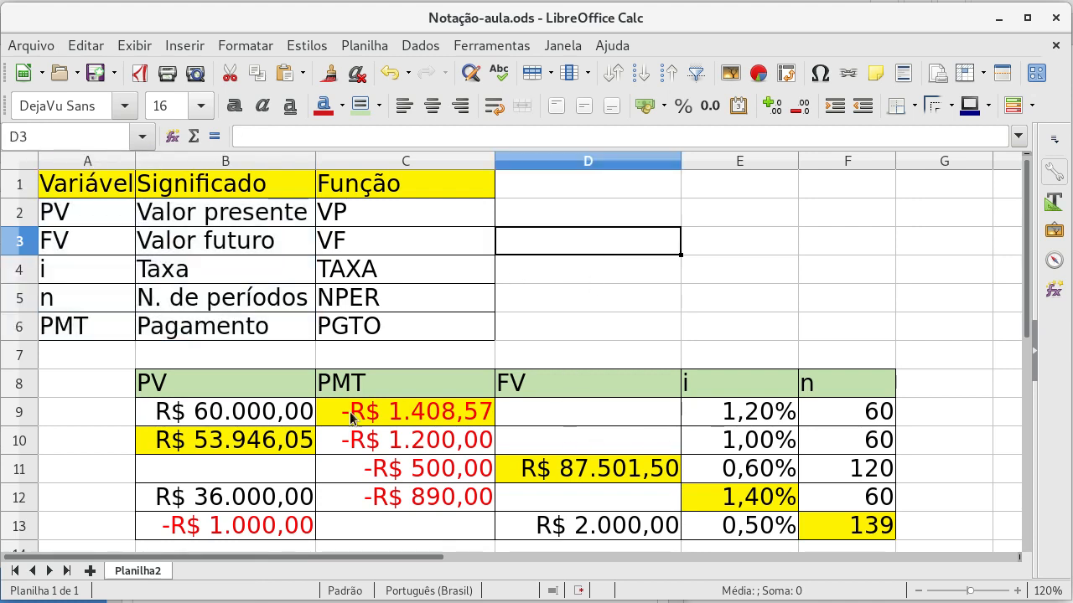
left_click(714, 279)
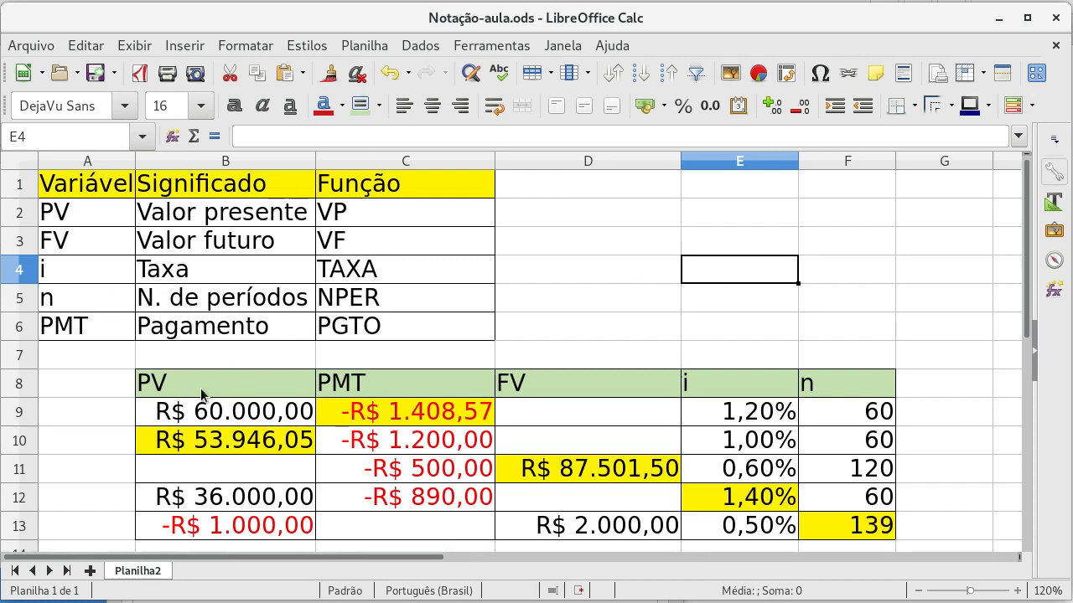
left_click_drag(200, 388, 825, 517)
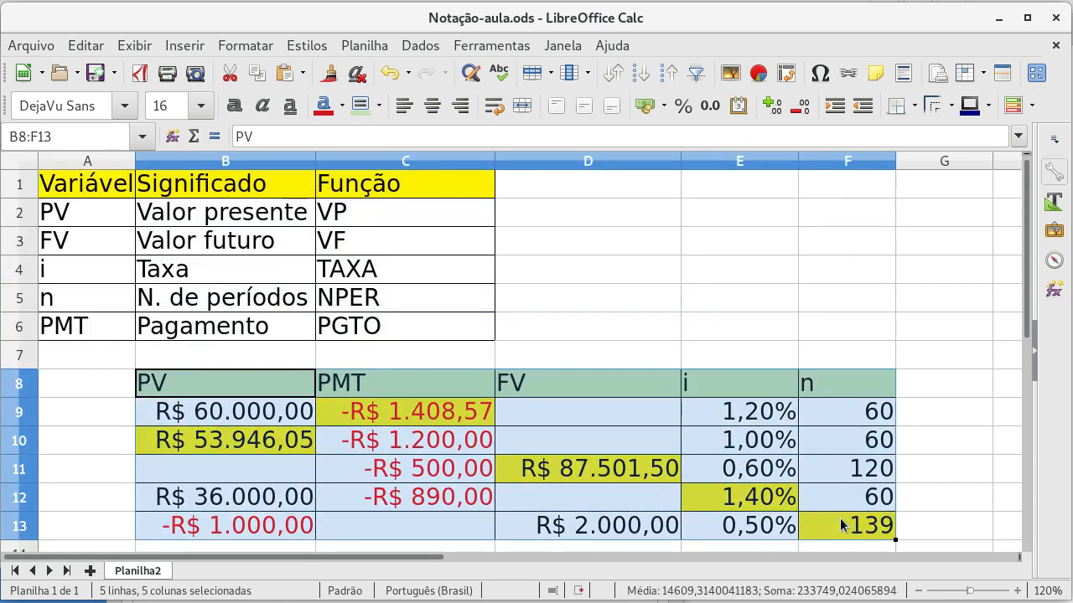
left_click(747, 288)
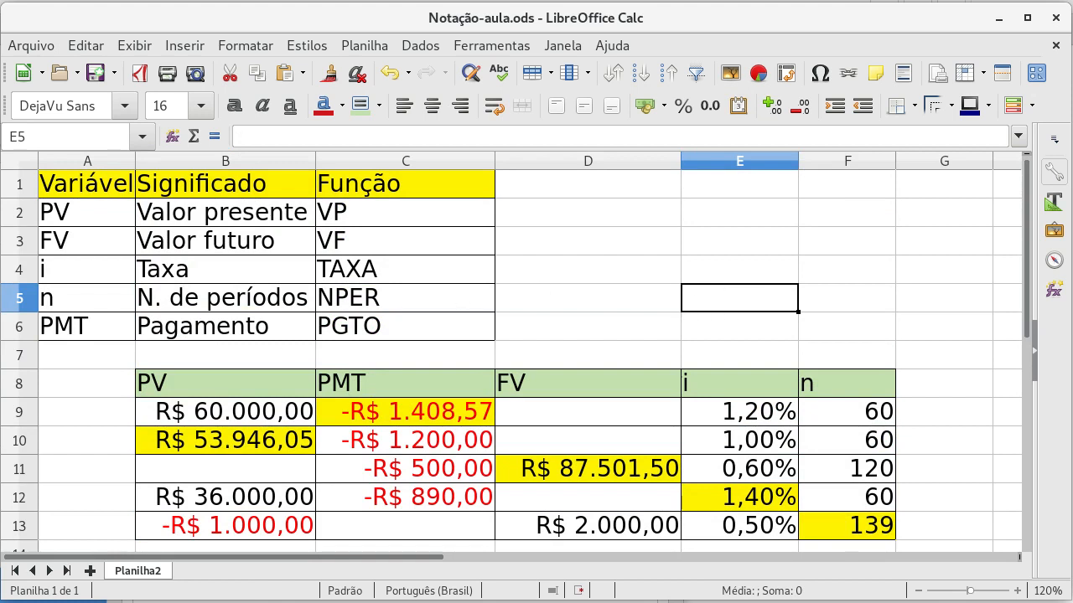